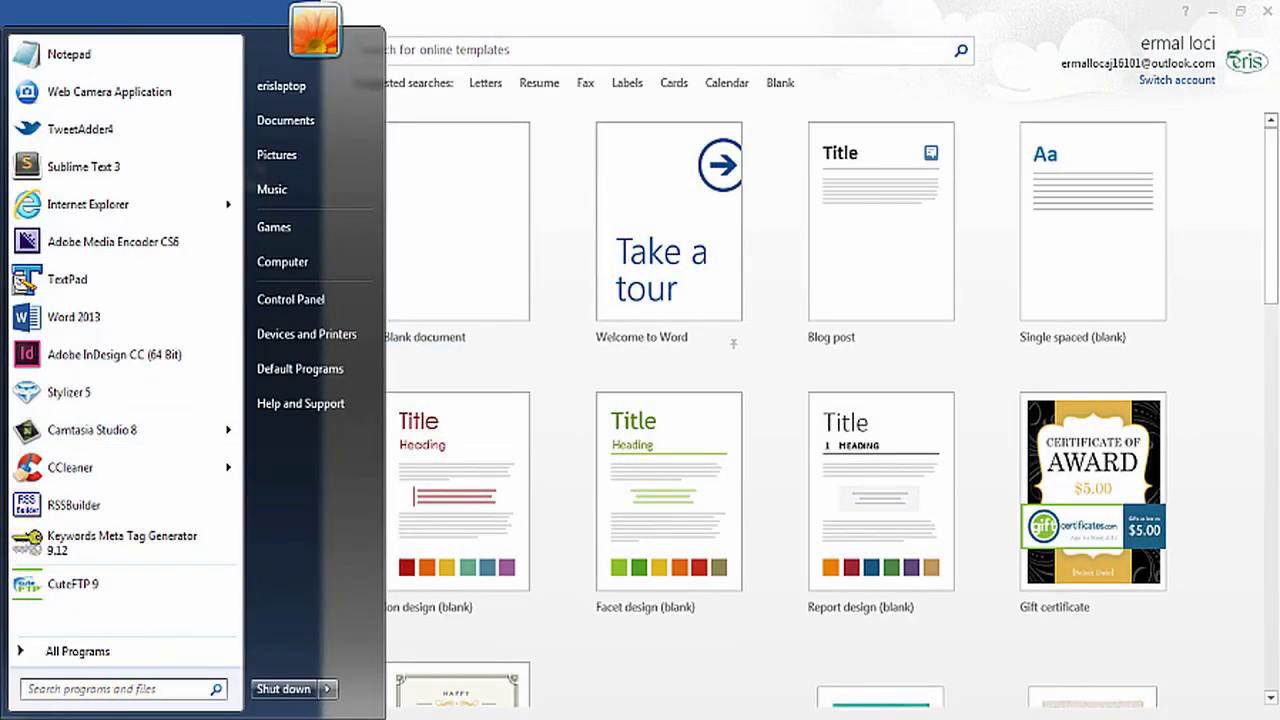
Step: Create a new blank document from the start screen
key(Escape)
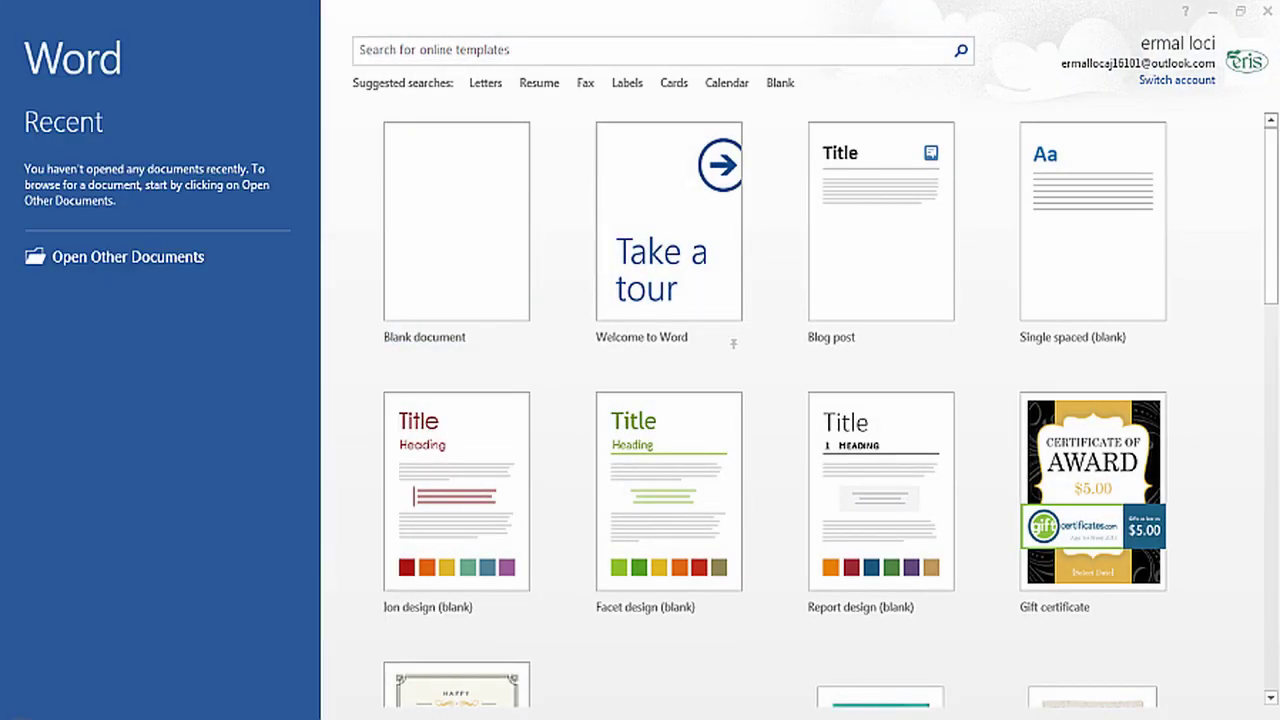
click(499, 271)
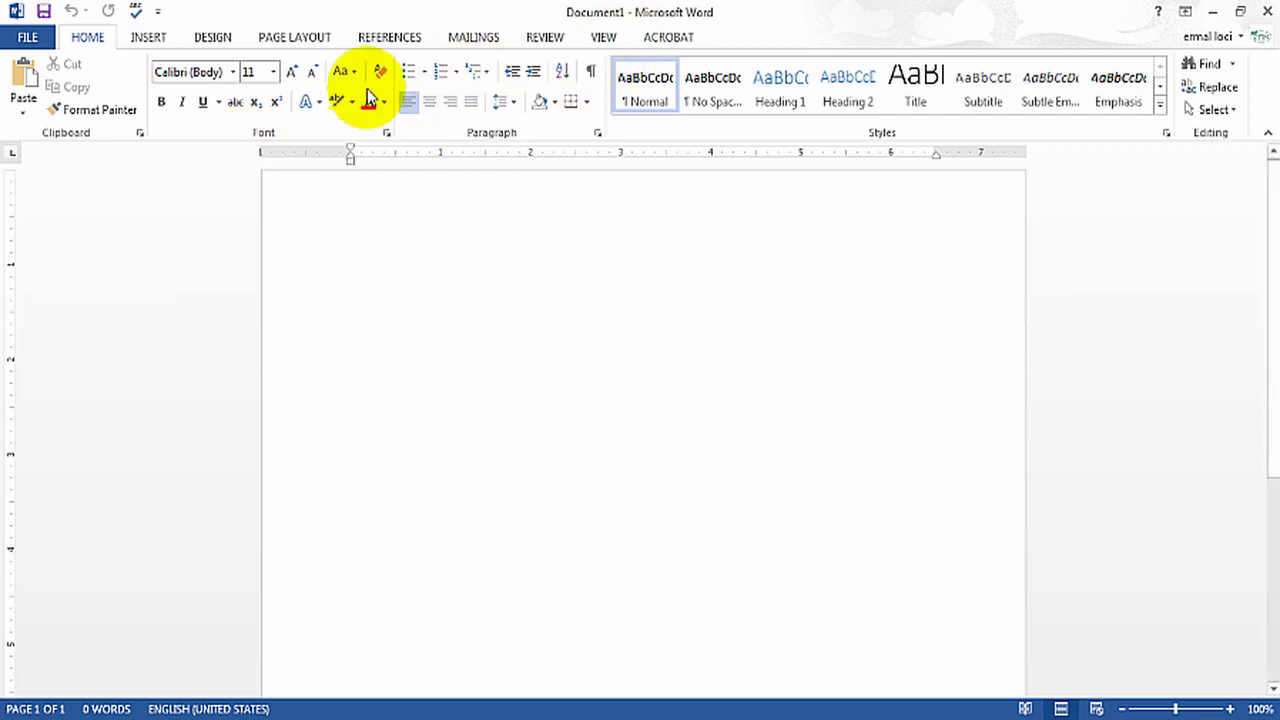
click(27, 38)
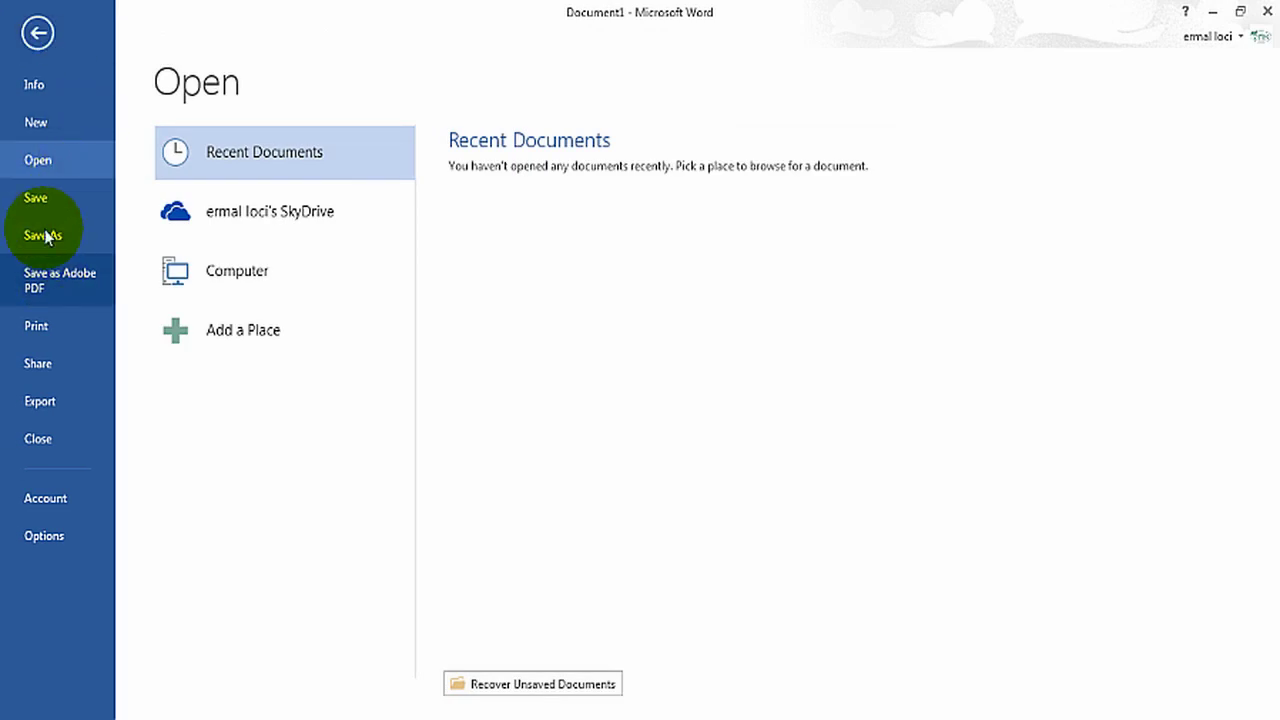
click(40, 38)
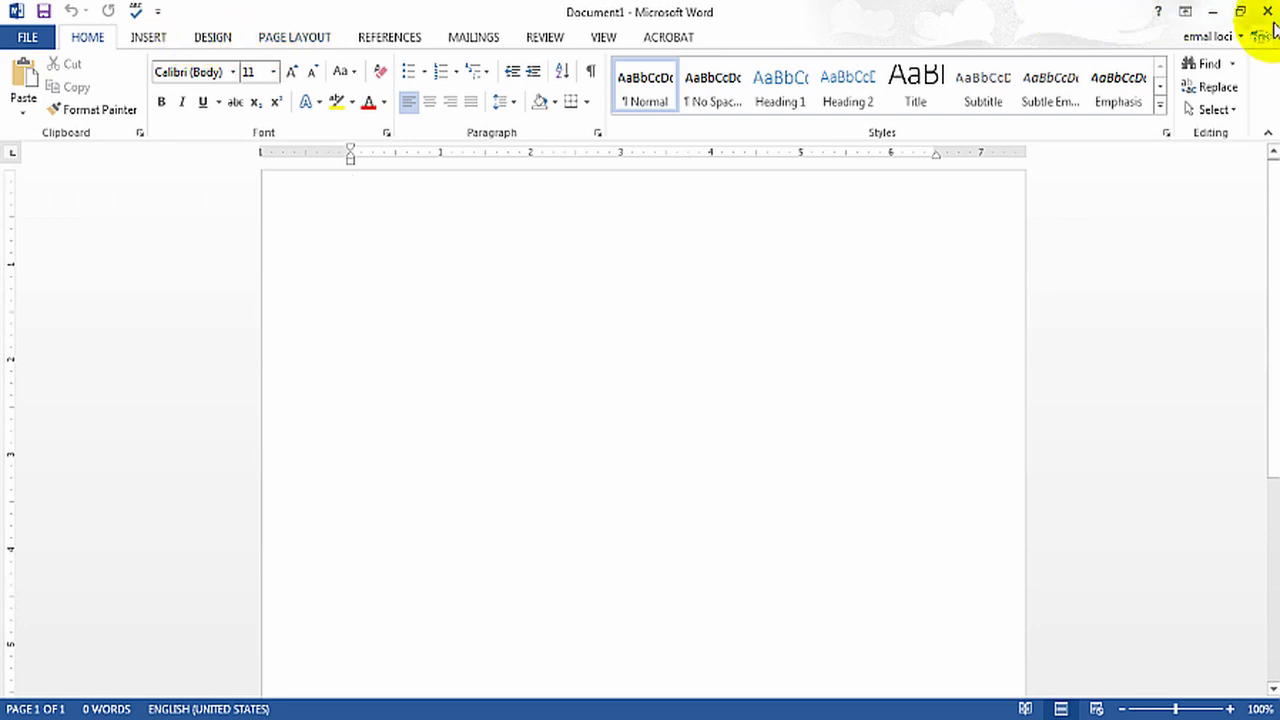
Step: Create a new document from the Blog post template
click(30, 36)
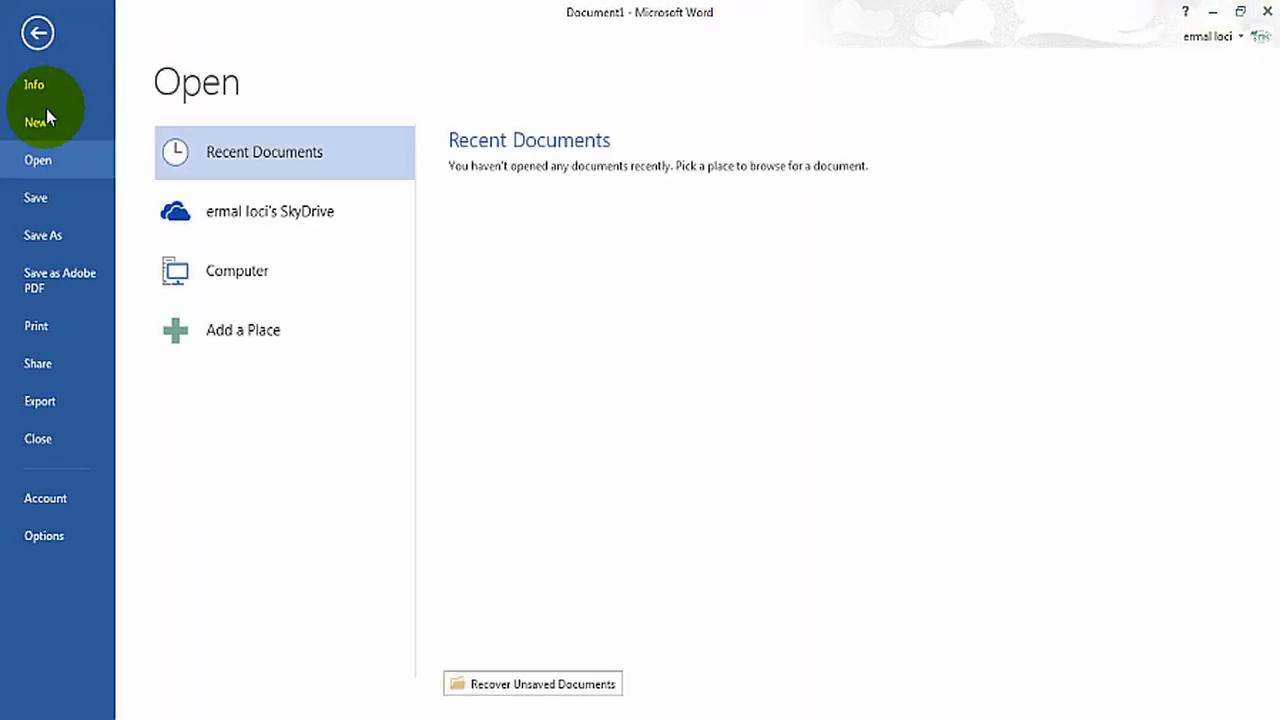
click(48, 121)
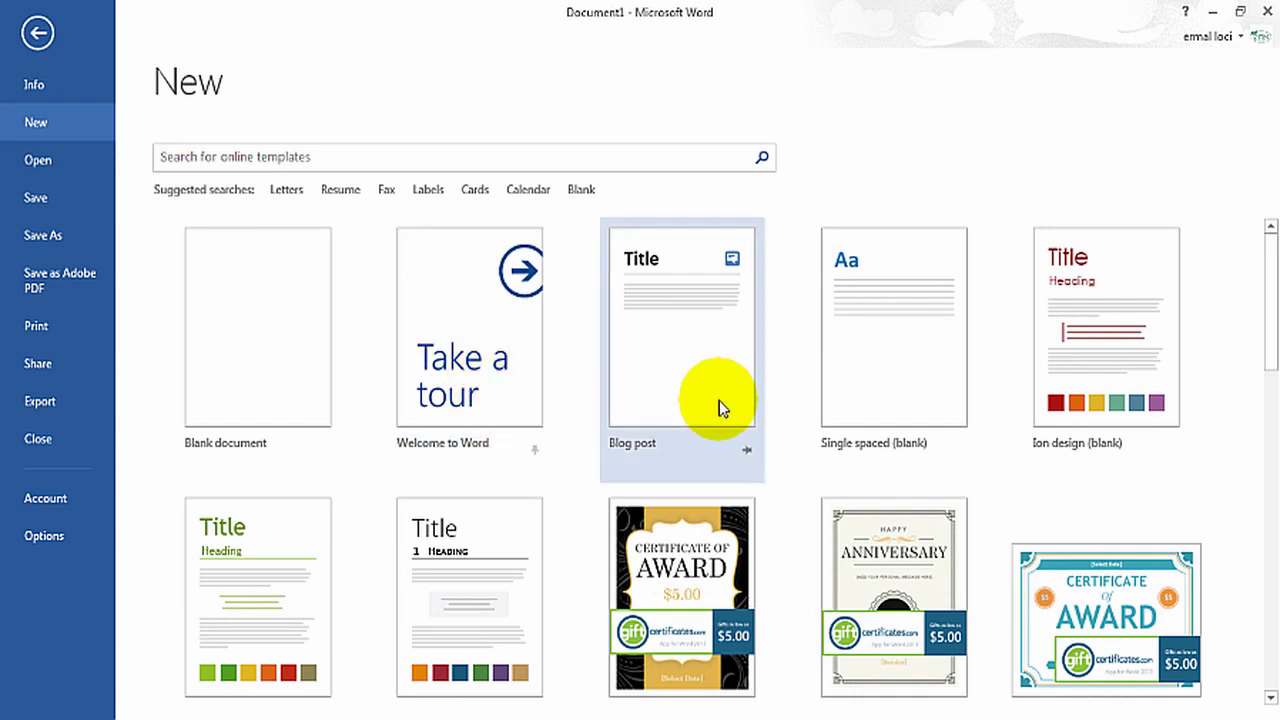
click(660, 350)
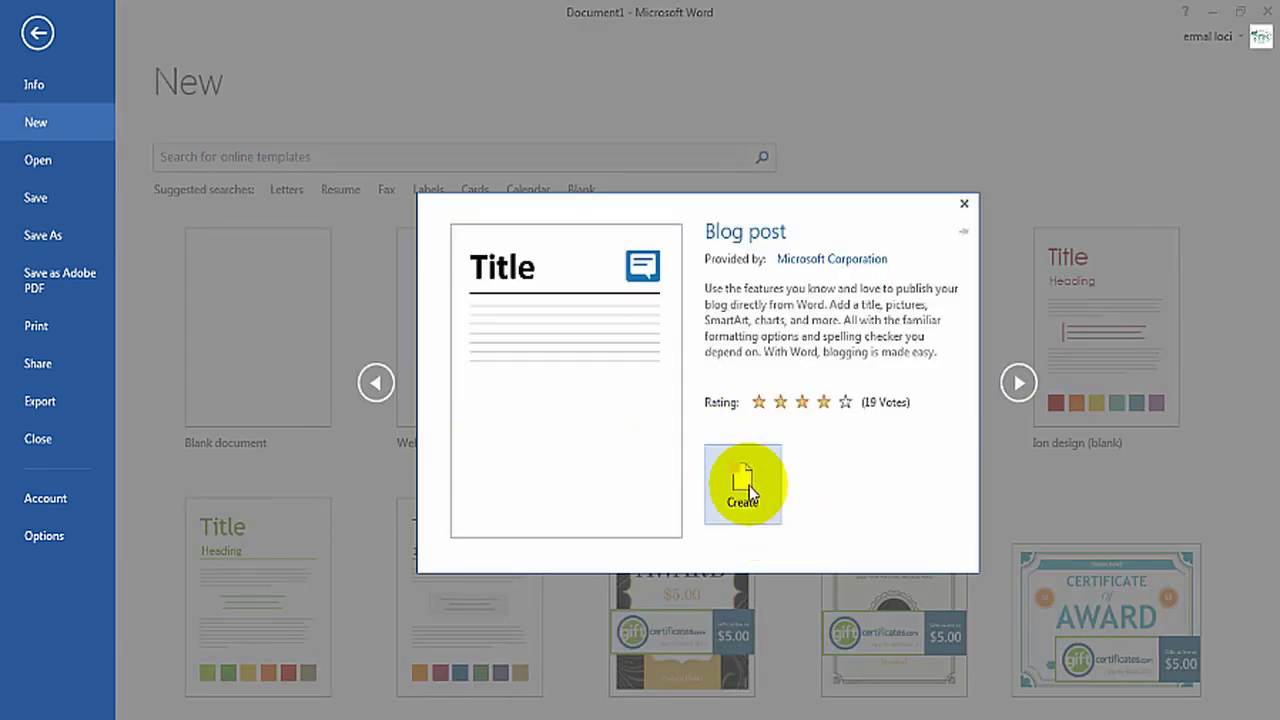
click(750, 488)
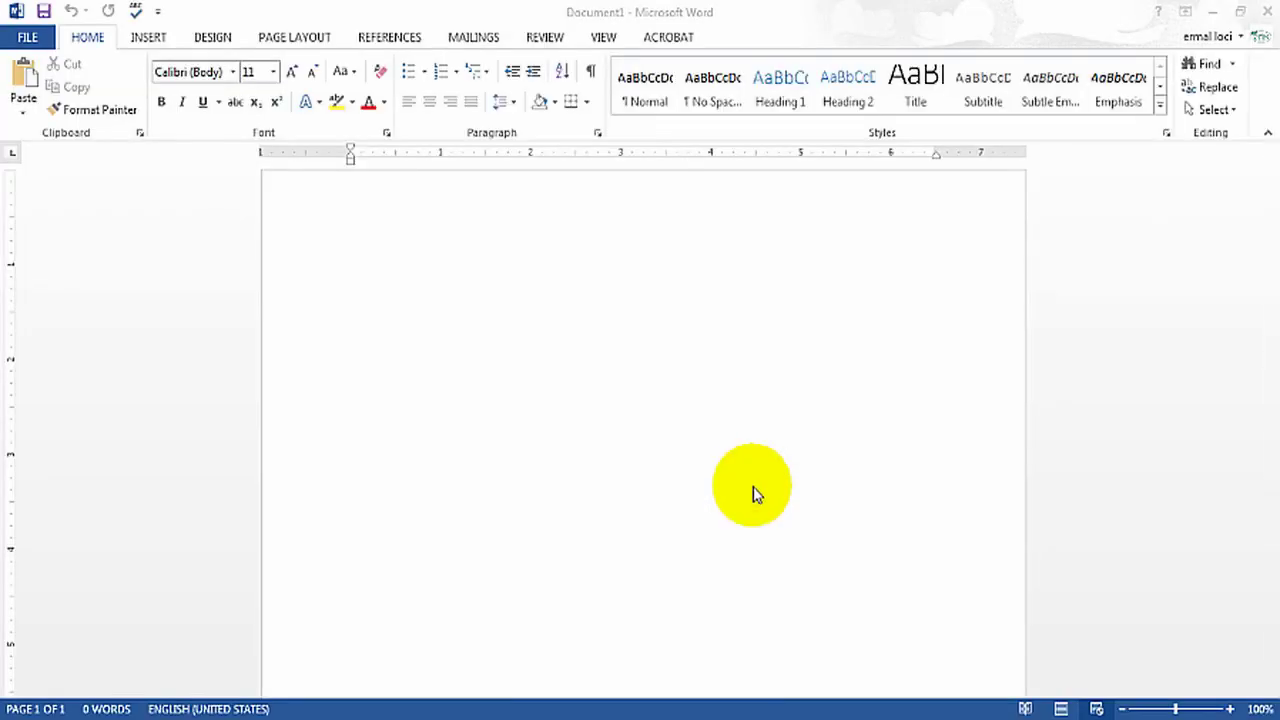
Step: Close the blank Document1 behind the new blog post and maximize the blog post window
drag(775, 10, 734, 80)
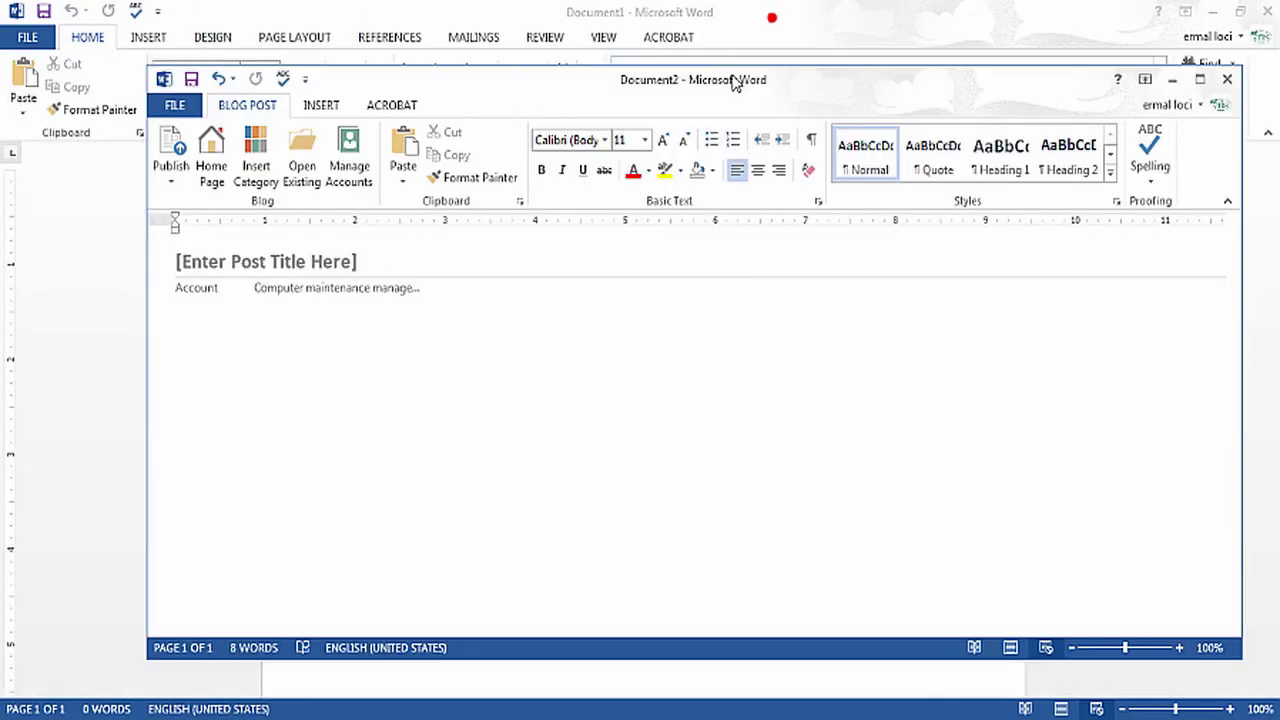
click(1268, 20)
click(1268, 20)
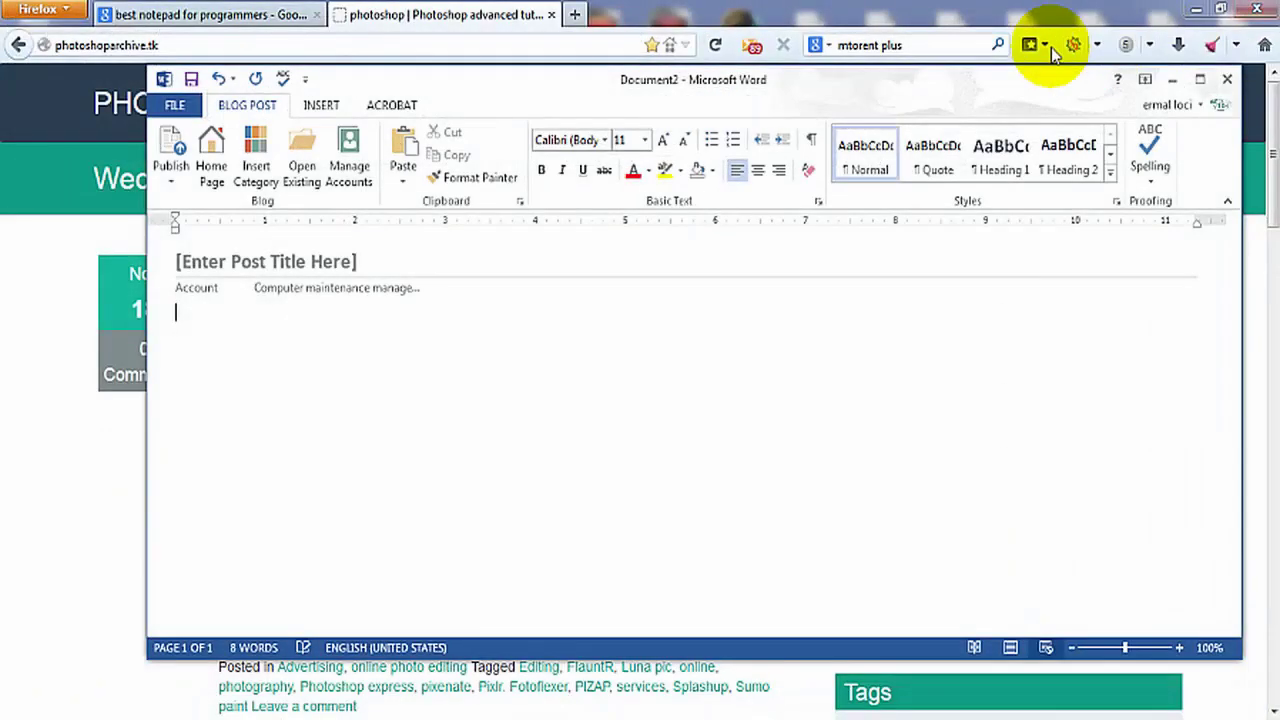
click(1208, 94)
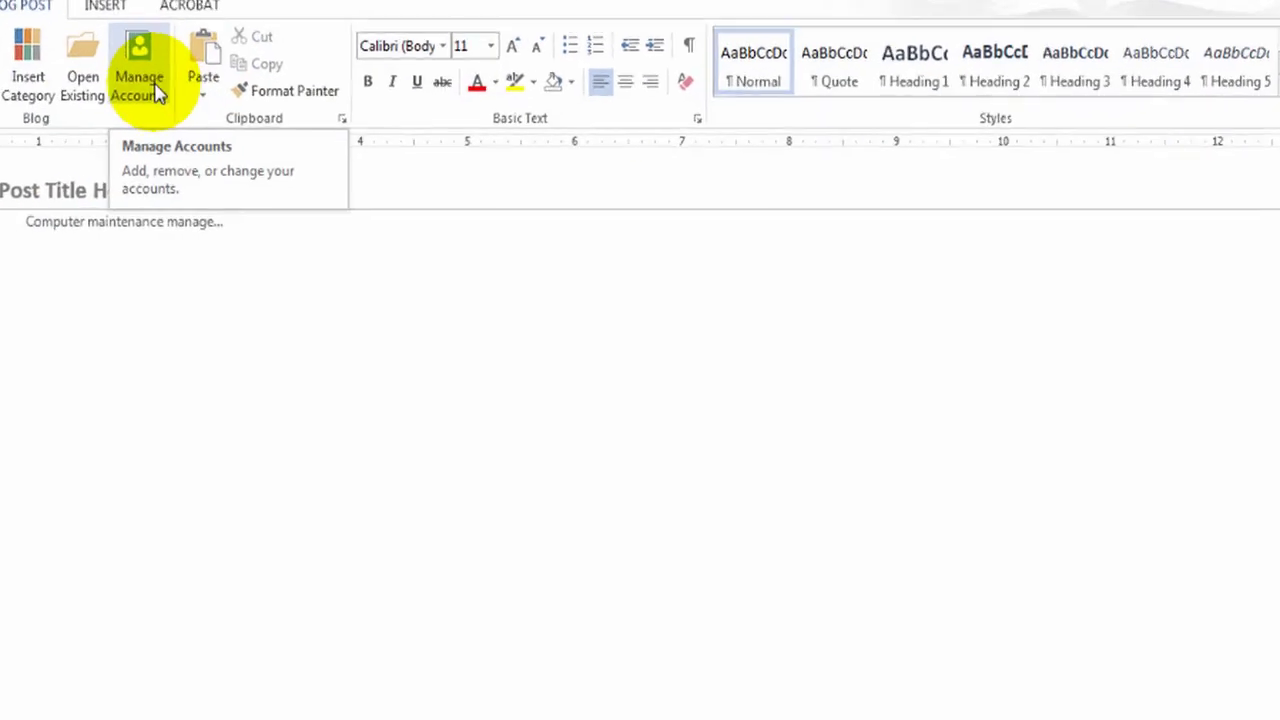
Step: Open the blog account manager and start registering a new account with WordPress as the blog provider
click(212, 108)
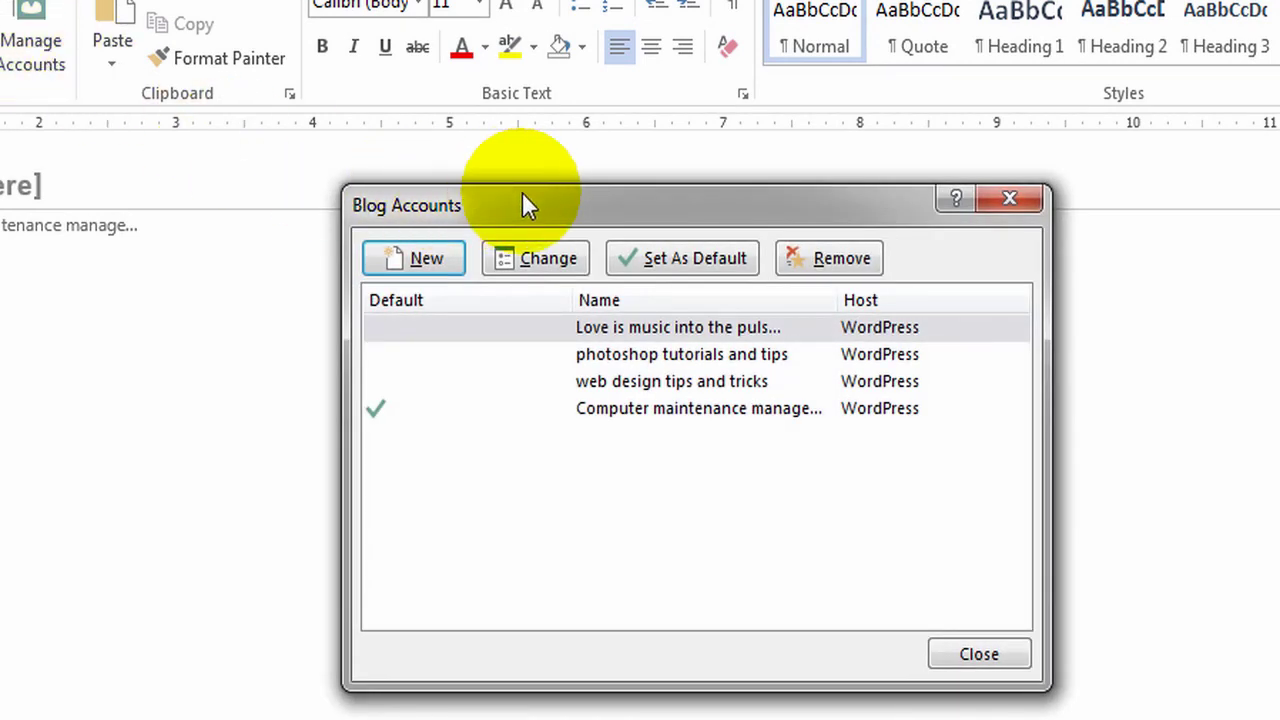
drag(555, 205, 440, 130)
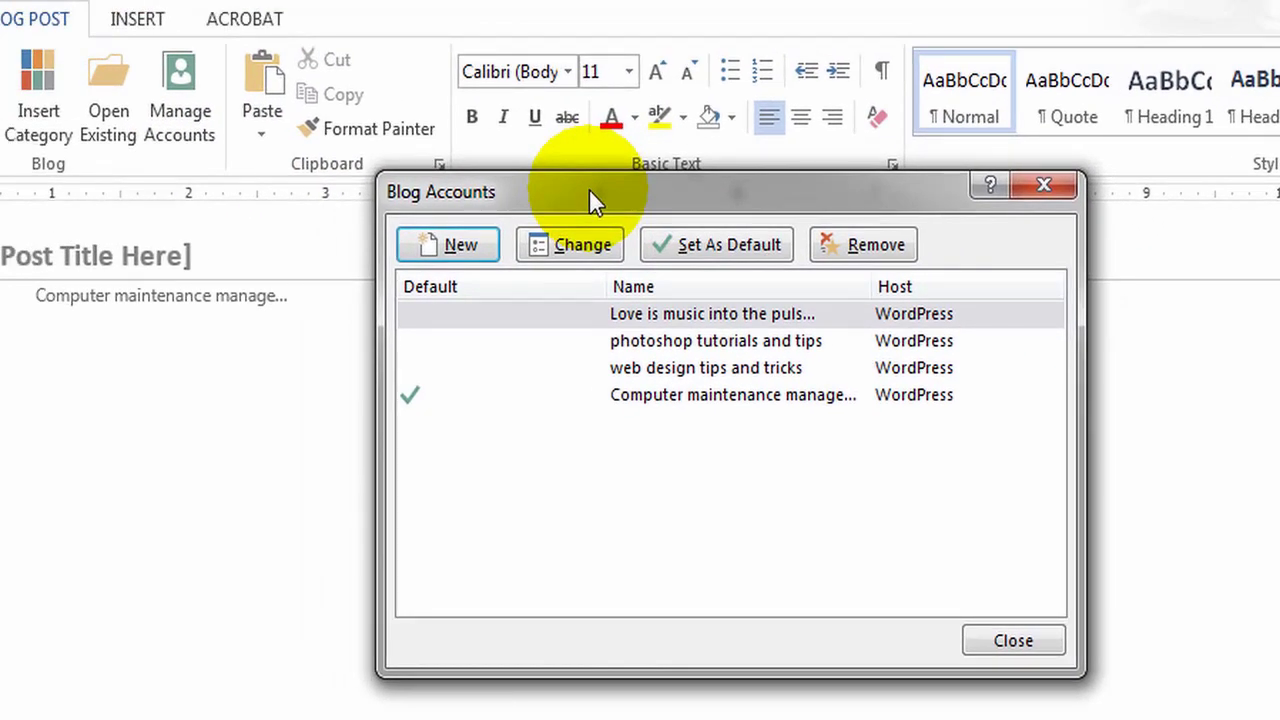
click(458, 250)
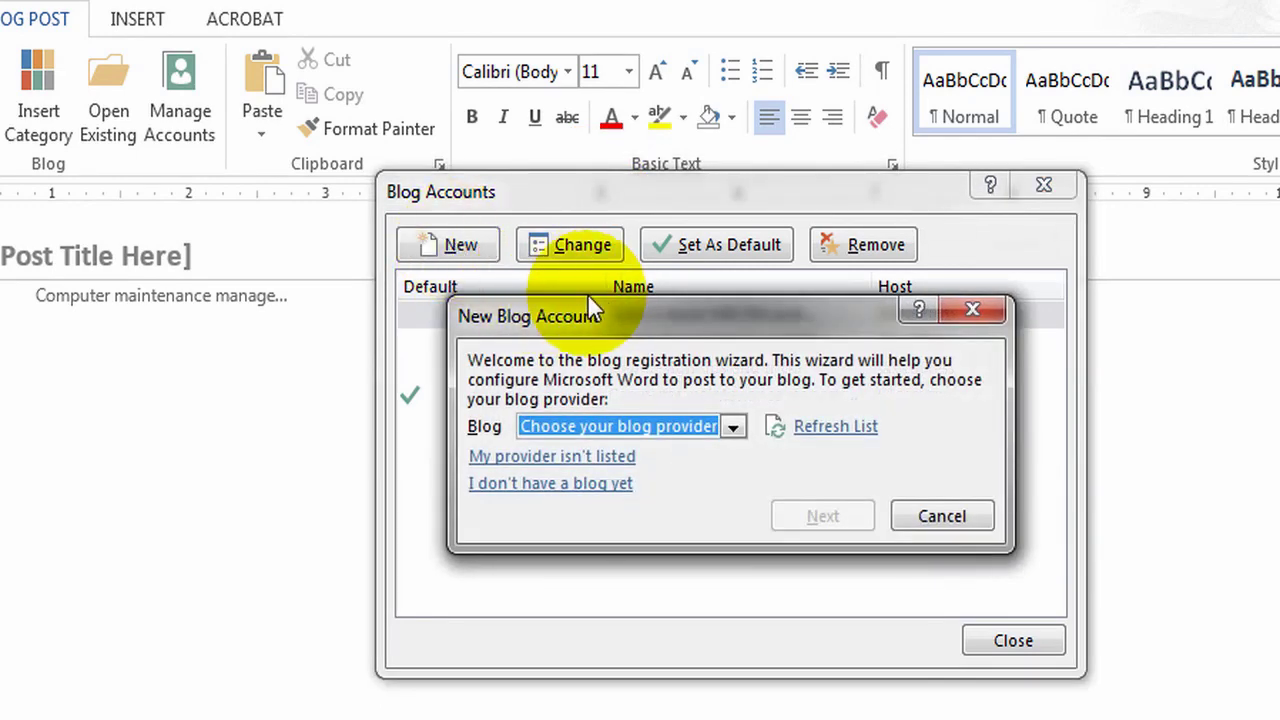
drag(626, 310, 688, 264)
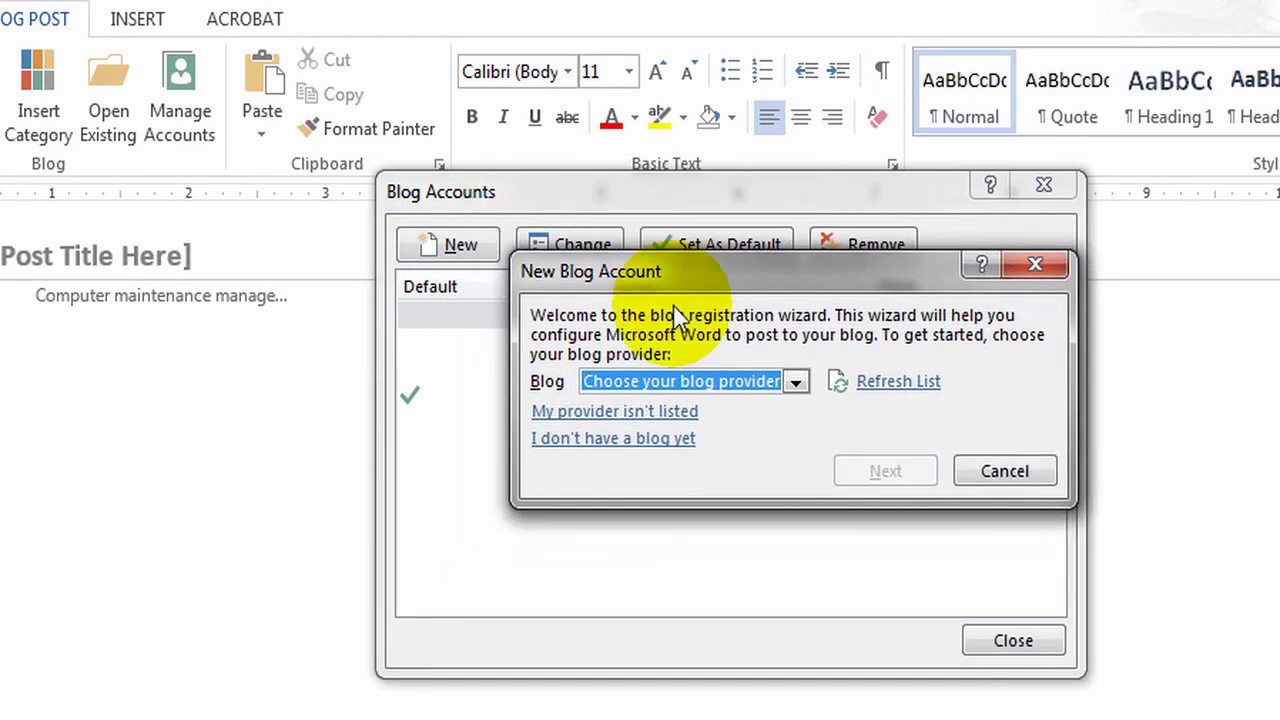
click(800, 383)
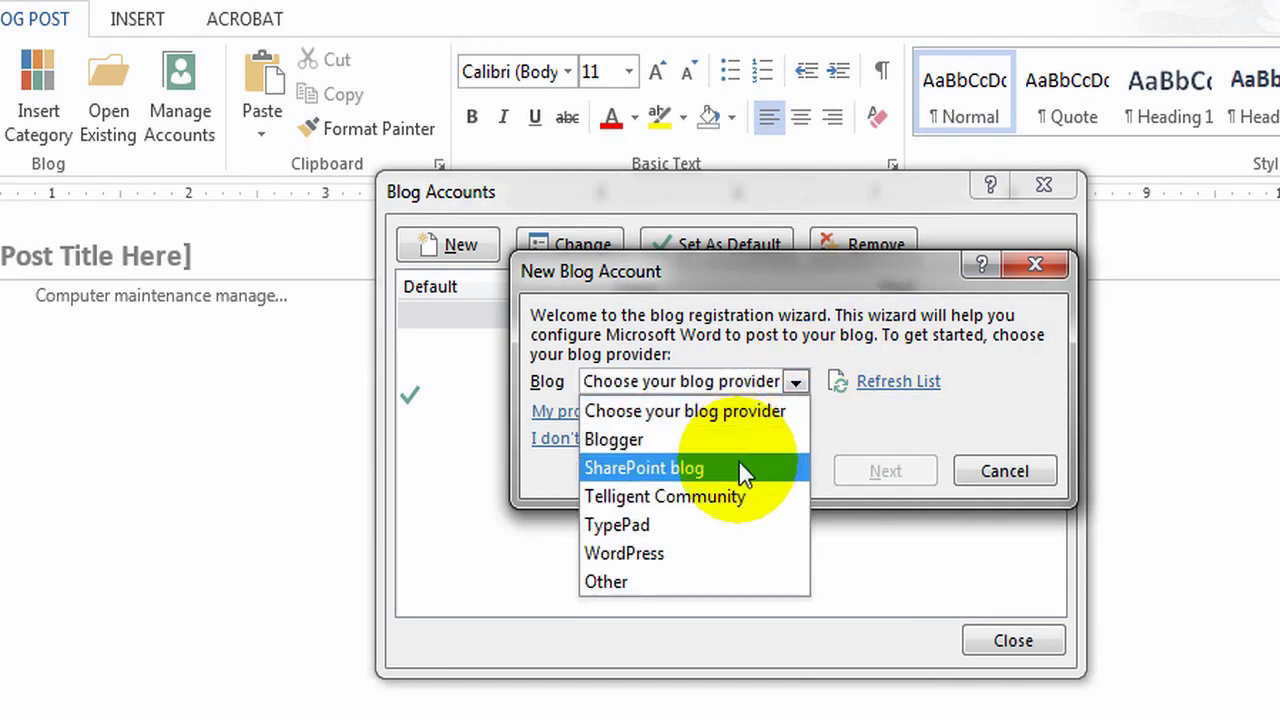
click(659, 552)
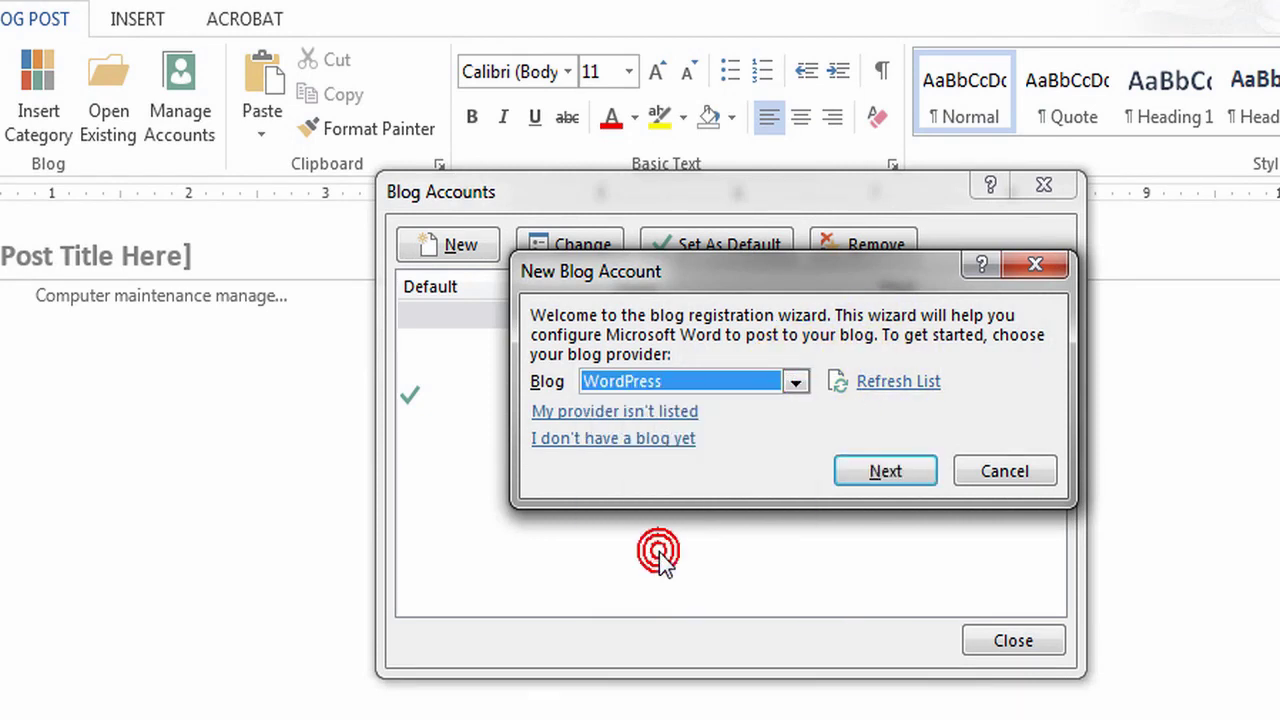
click(886, 470)
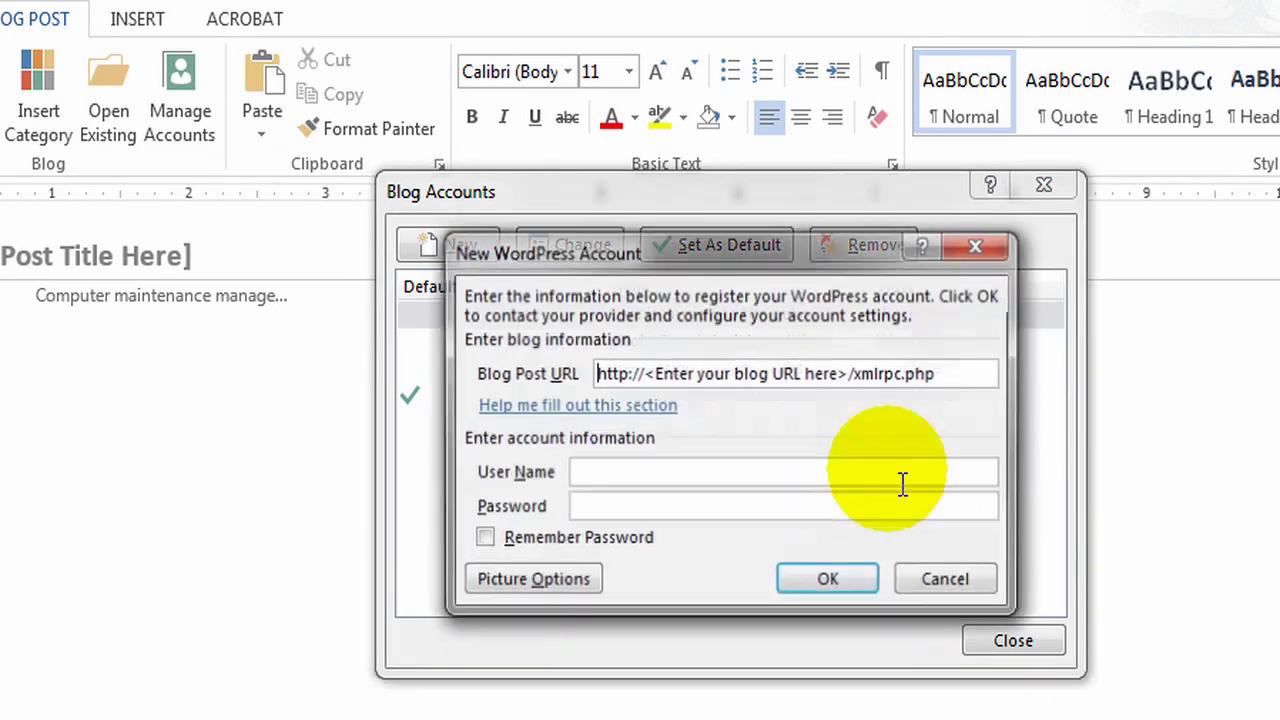
Step: Select the URL placeholder in the Blog Post URL, cancel the WordPress registration and close Blog Accounts
drag(645, 374, 849, 390)
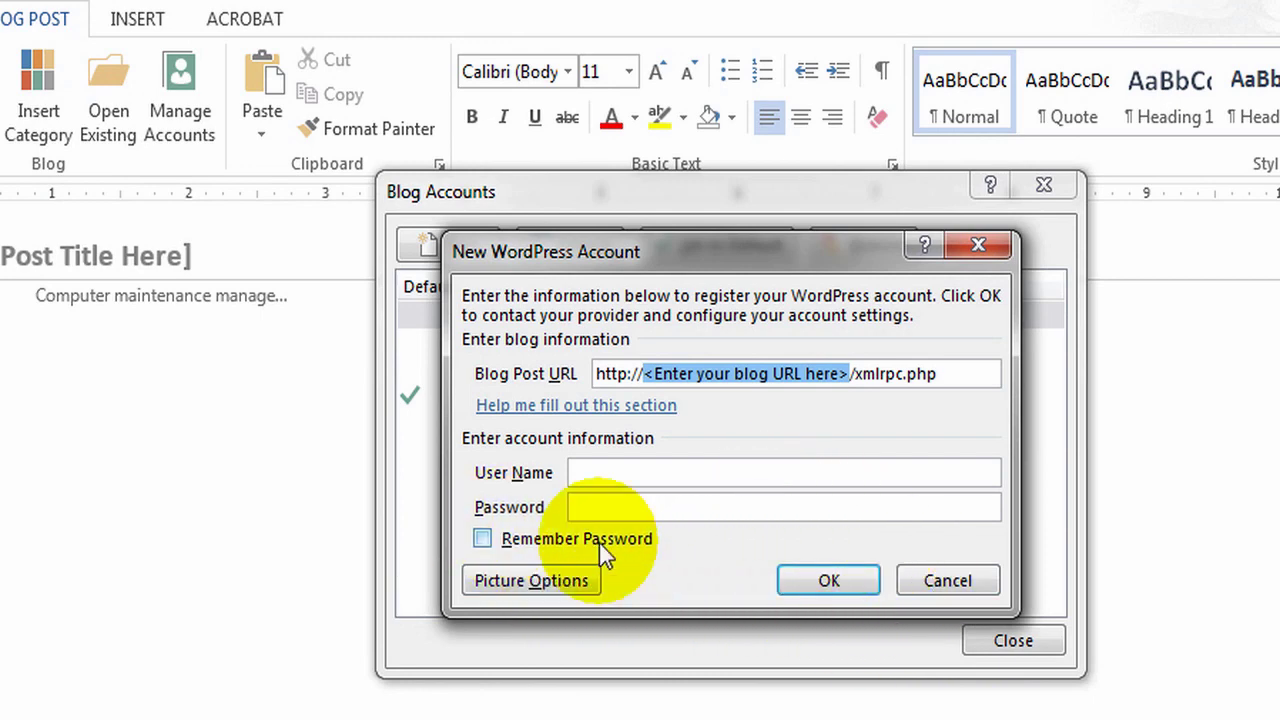
click(928, 578)
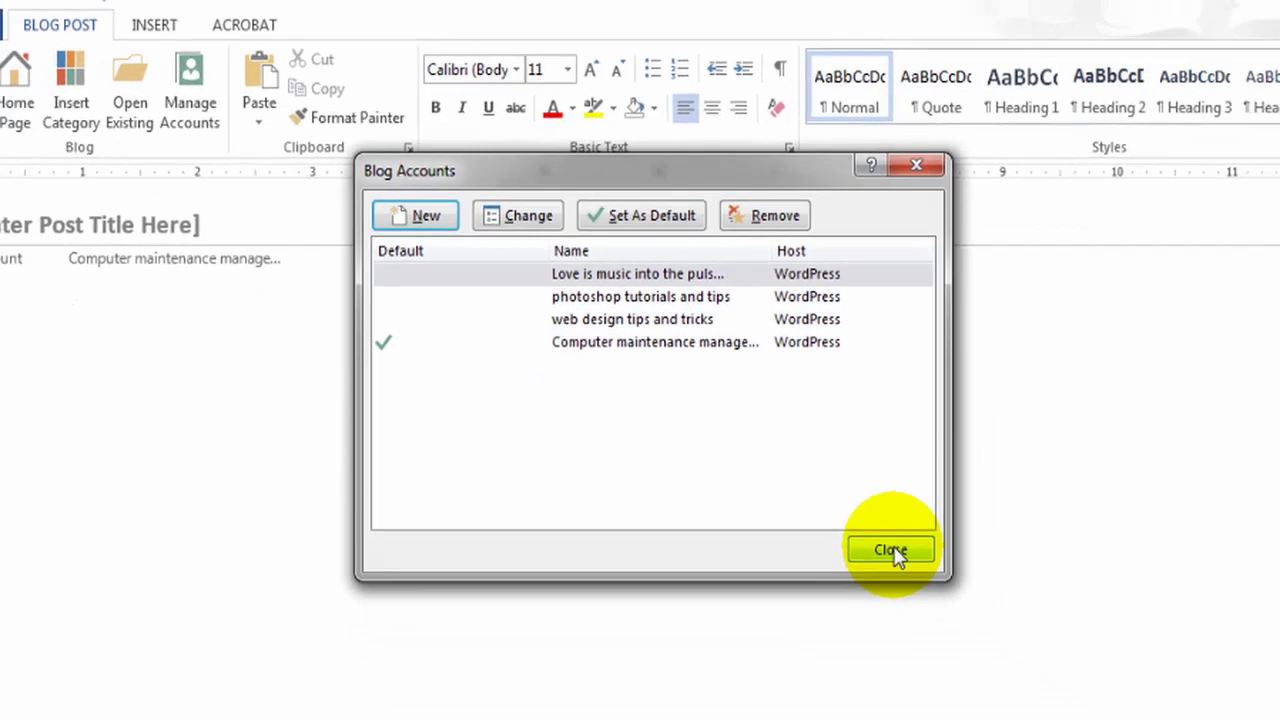
click(891, 551)
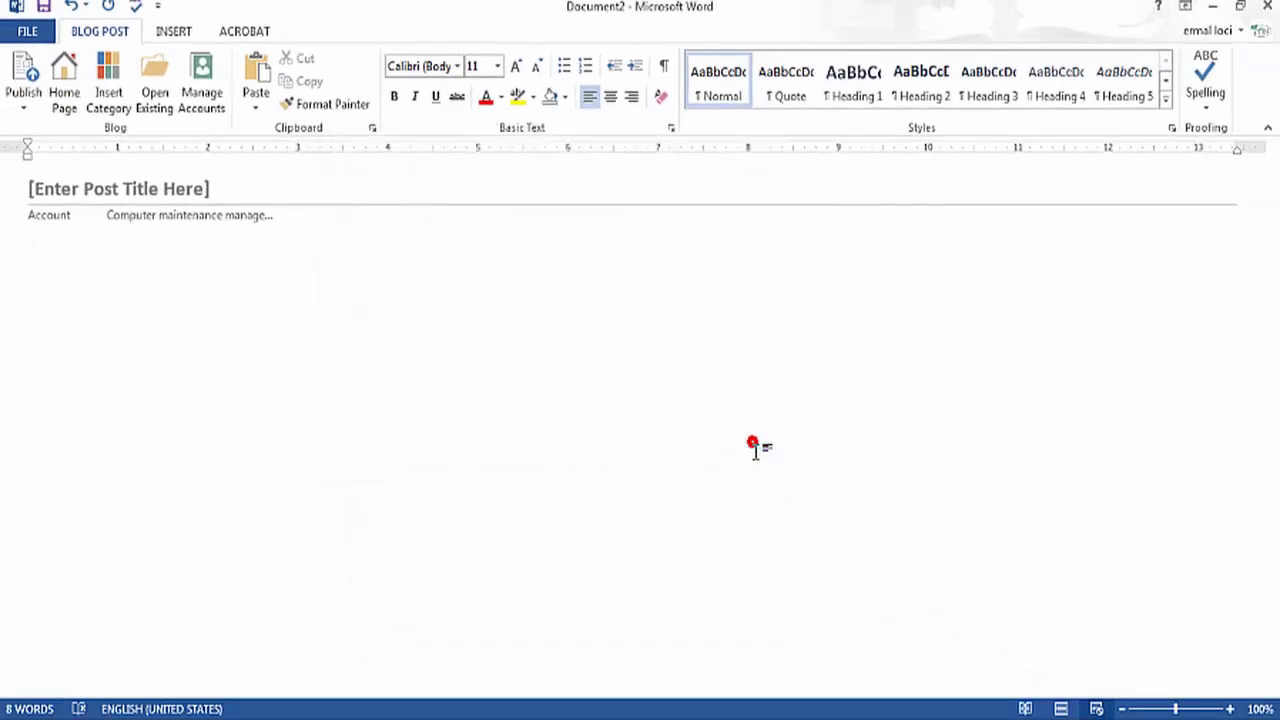
Step: Select the post title placeholder and return the cursor to the post body
click(212, 191)
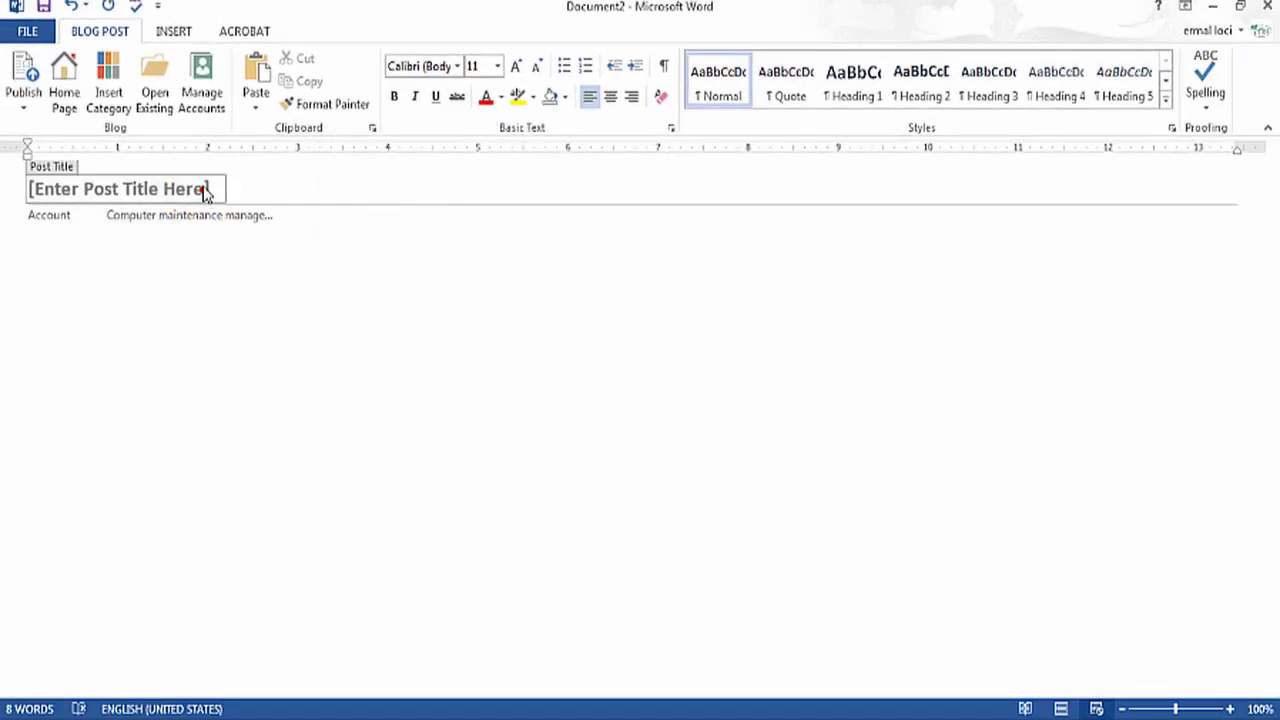
drag(206, 191, 49, 191)
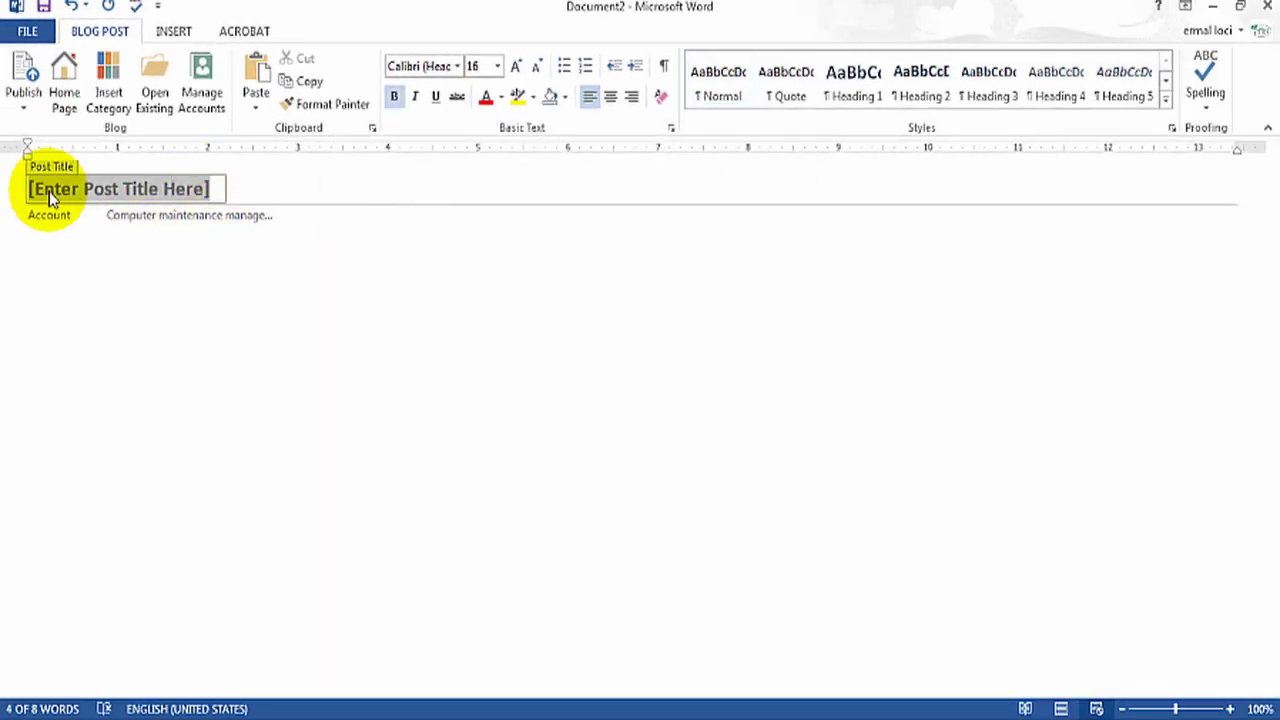
click(64, 262)
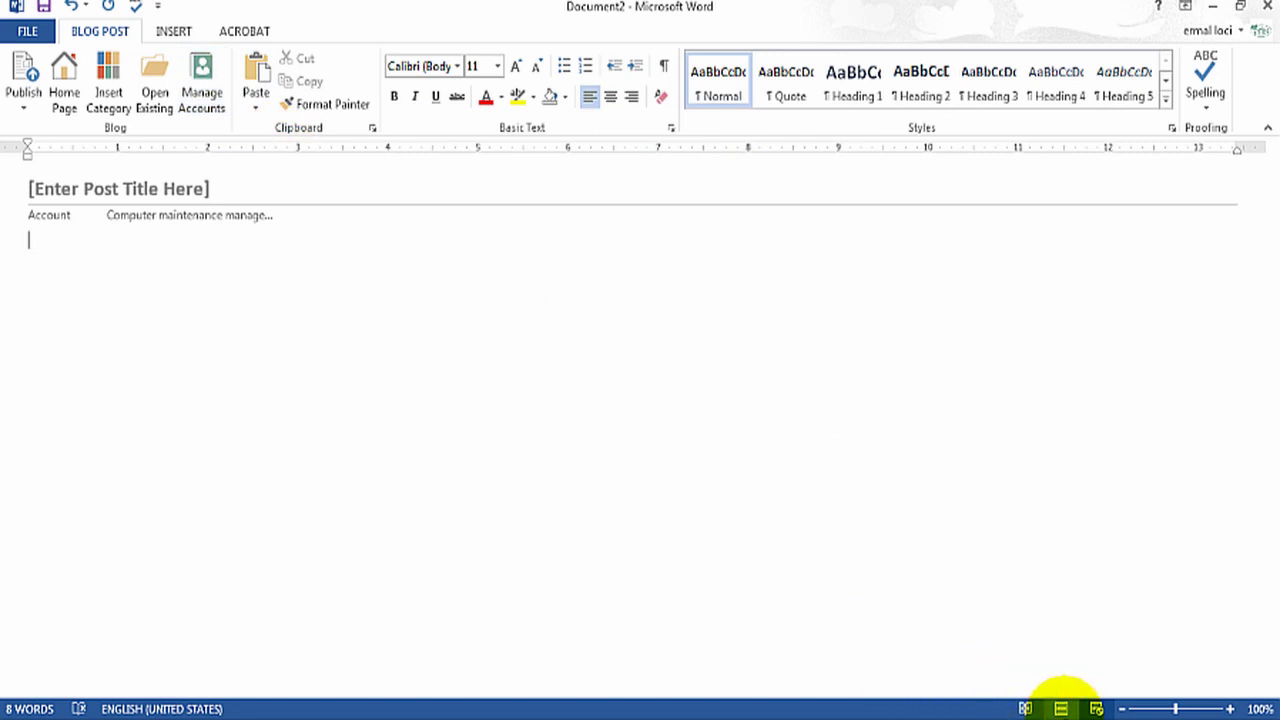
Step: Try the blog post in Web Layout and Read Mode, then settle on Print Layout with the cursor in the body
click(1061, 709)
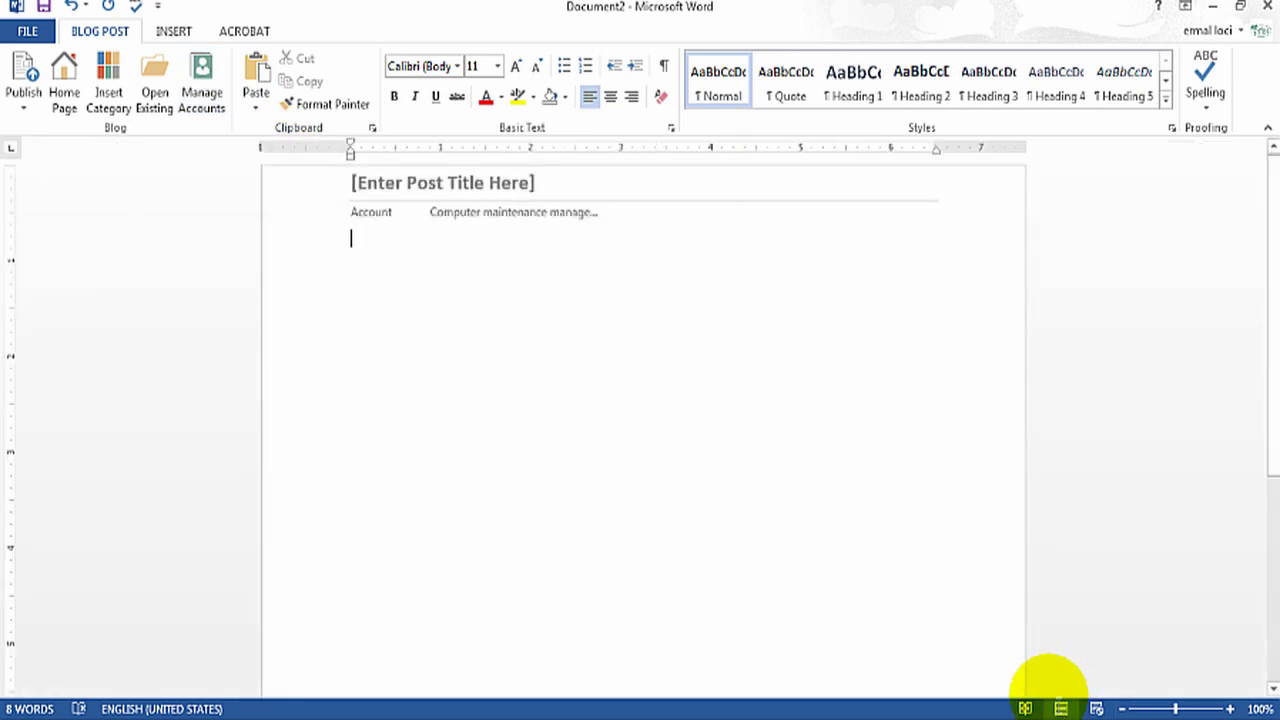
click(371, 239)
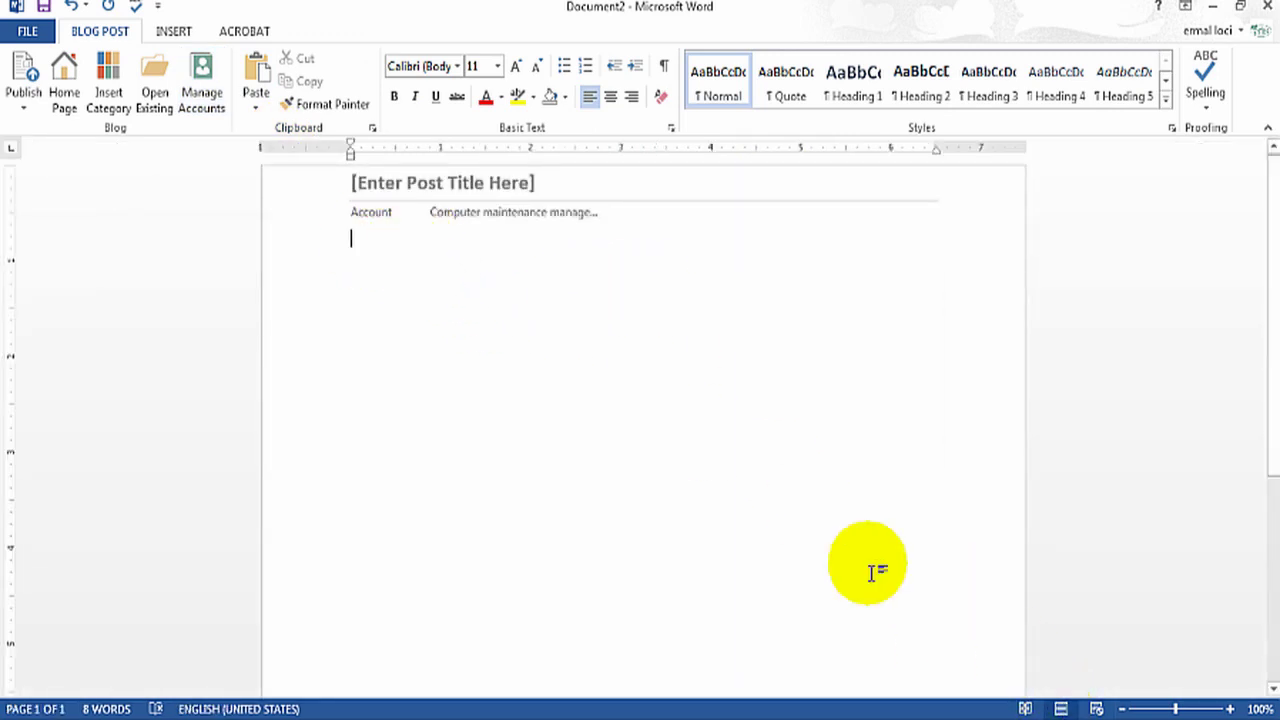
click(1095, 708)
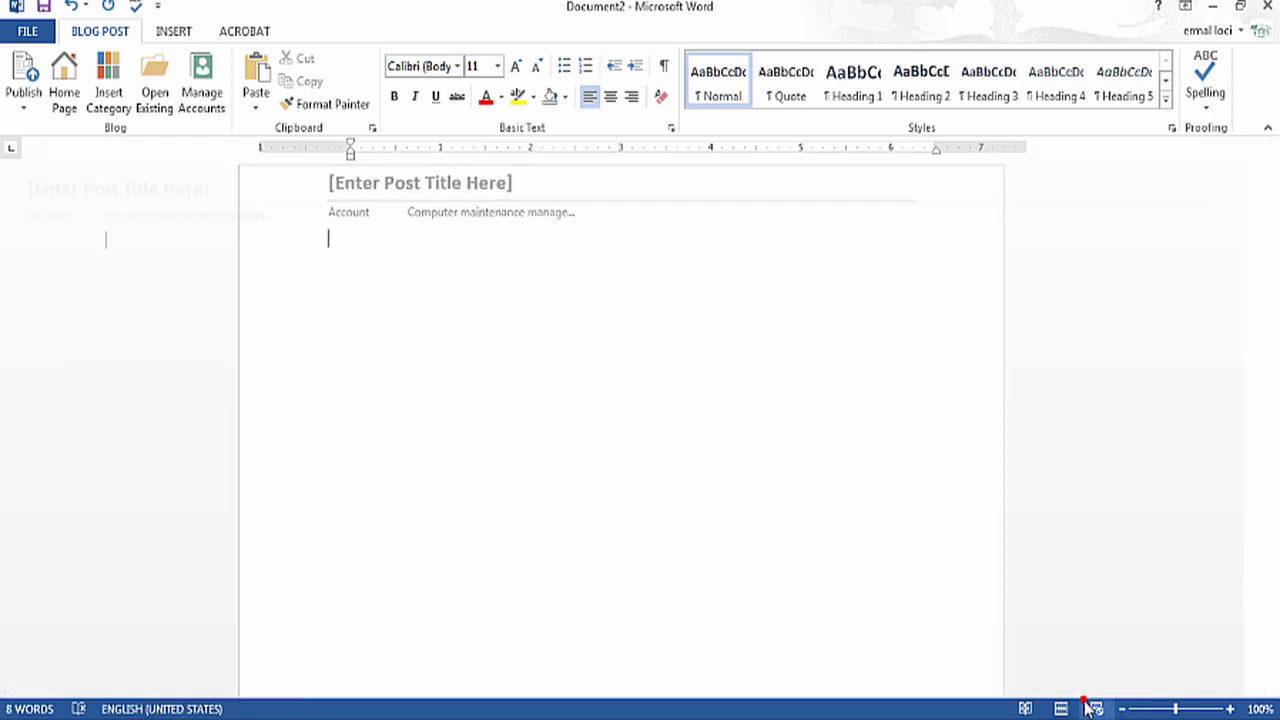
click(1025, 709)
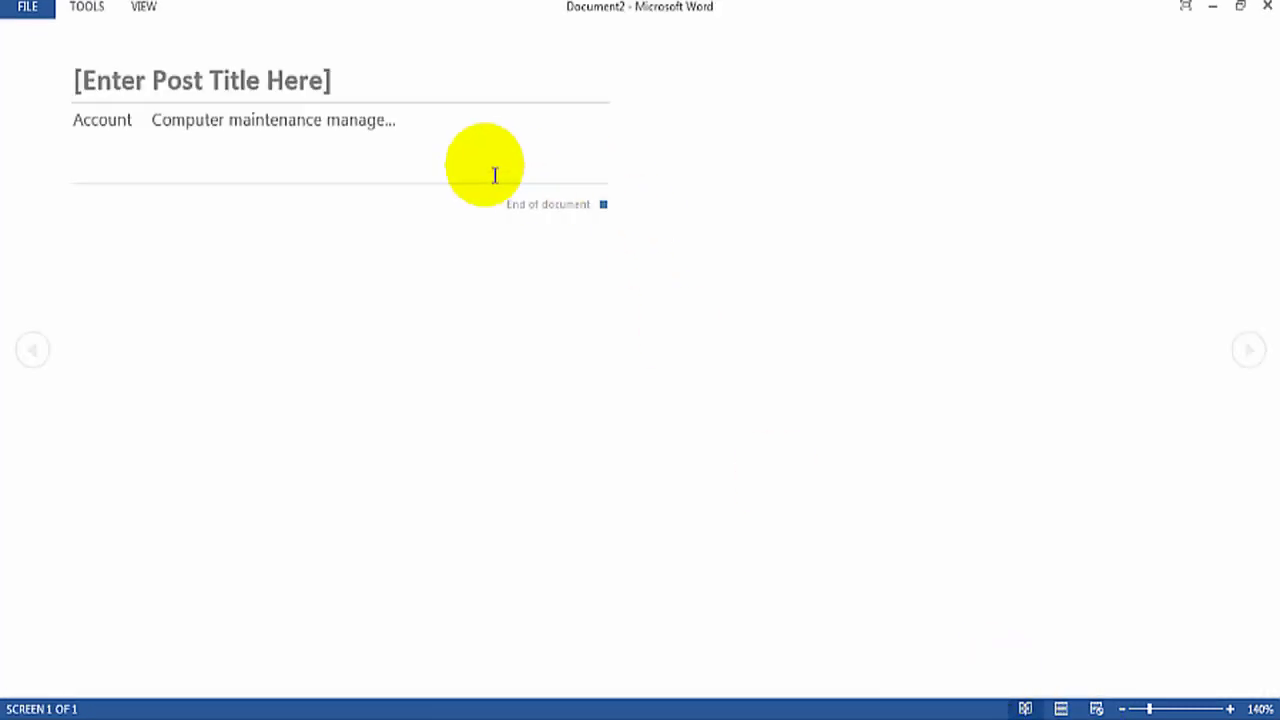
click(331, 86)
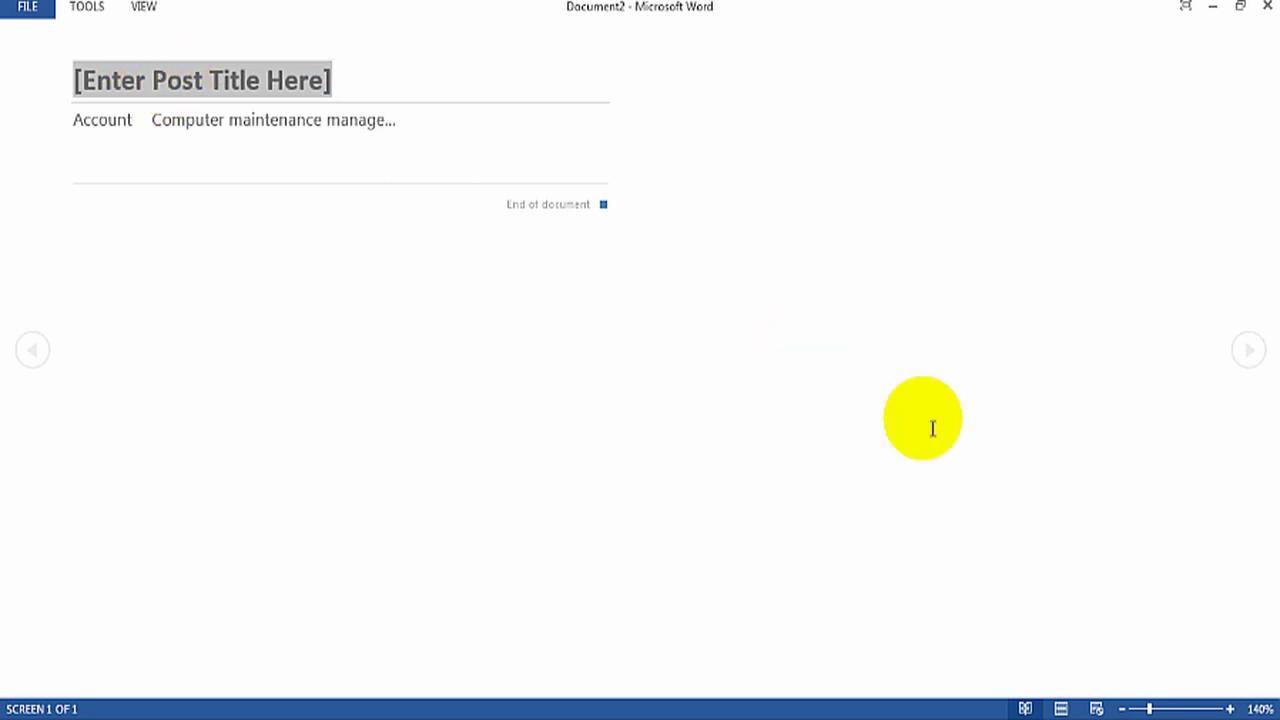
click(1068, 709)
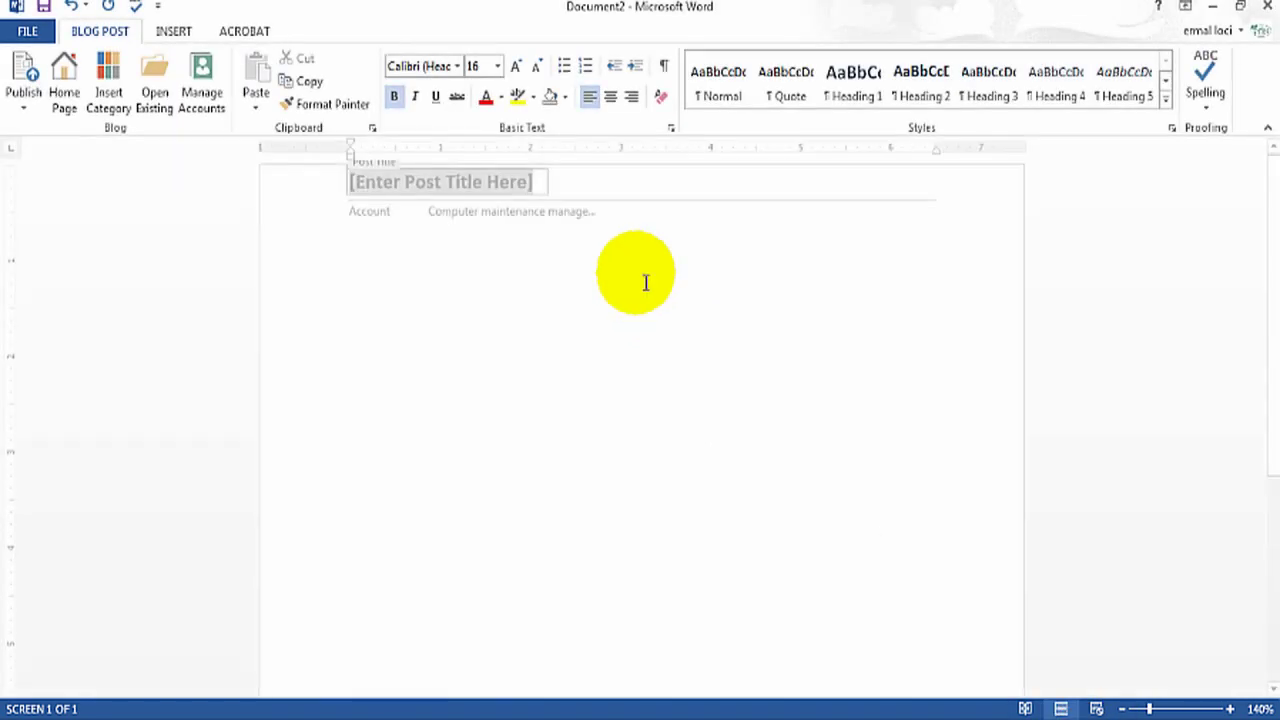
click(390, 258)
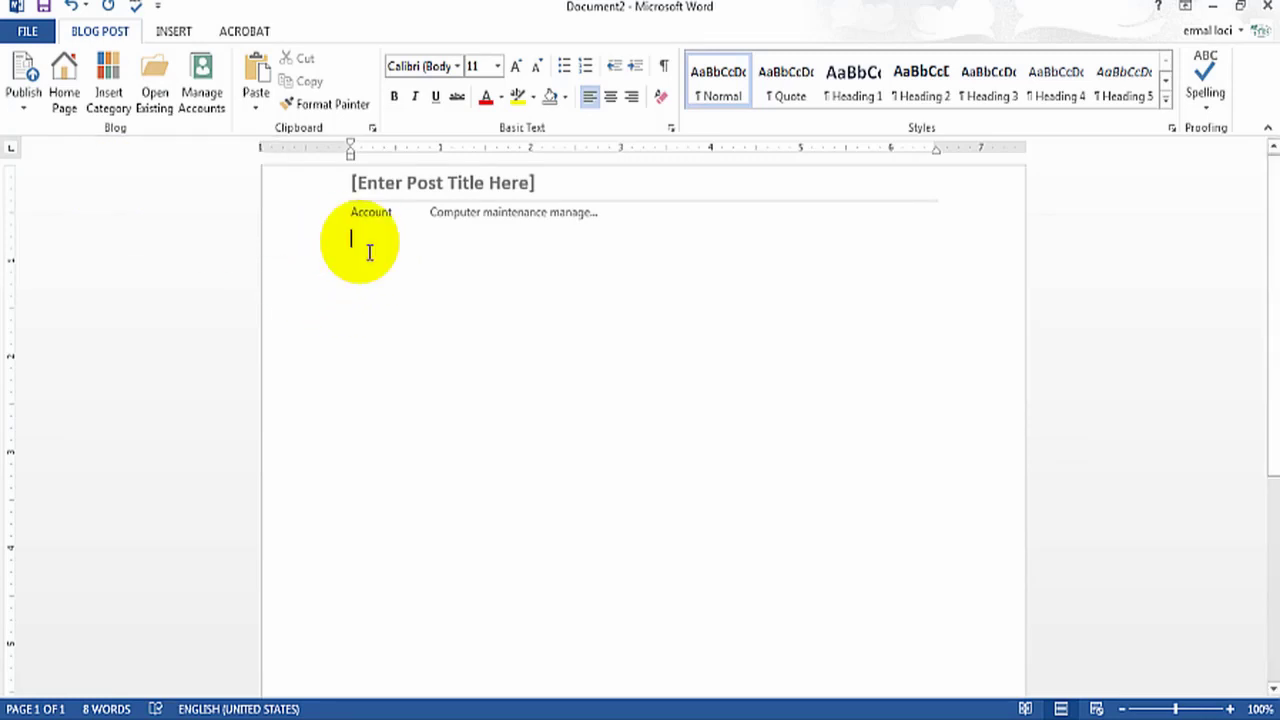
Step: Switch to Firefox and open the "Online Photo Editing Services 2014" post on photoshoparchive.tk to examine its text and embedded video
click(808, 719)
scroll(480, 447, down, 6)
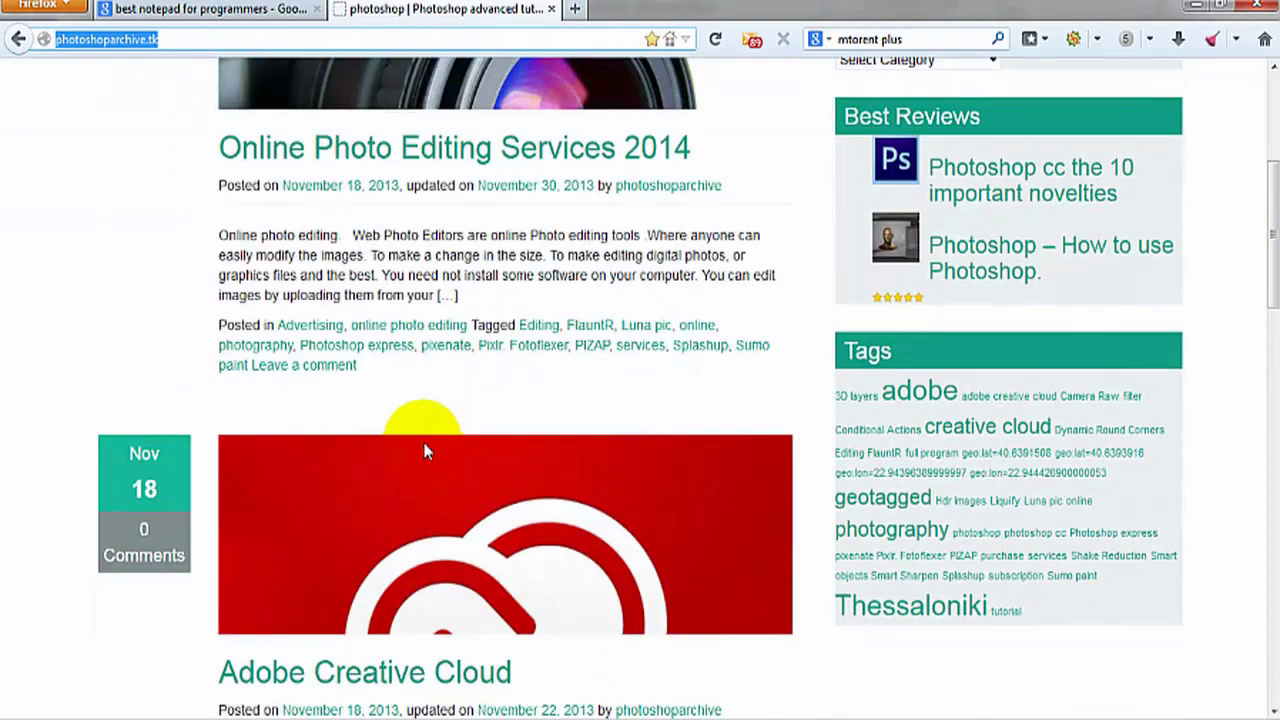
scroll(420, 440, up, 4)
click(412, 375)
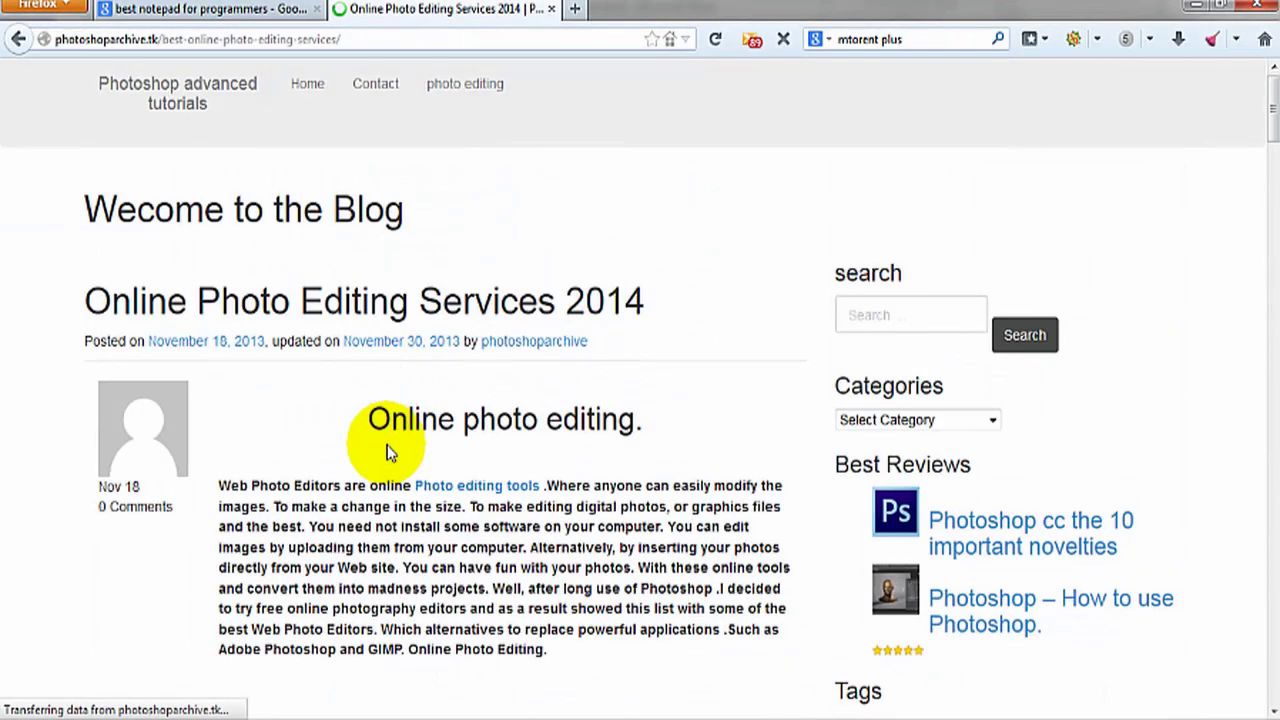
scroll(387, 458, down, 3)
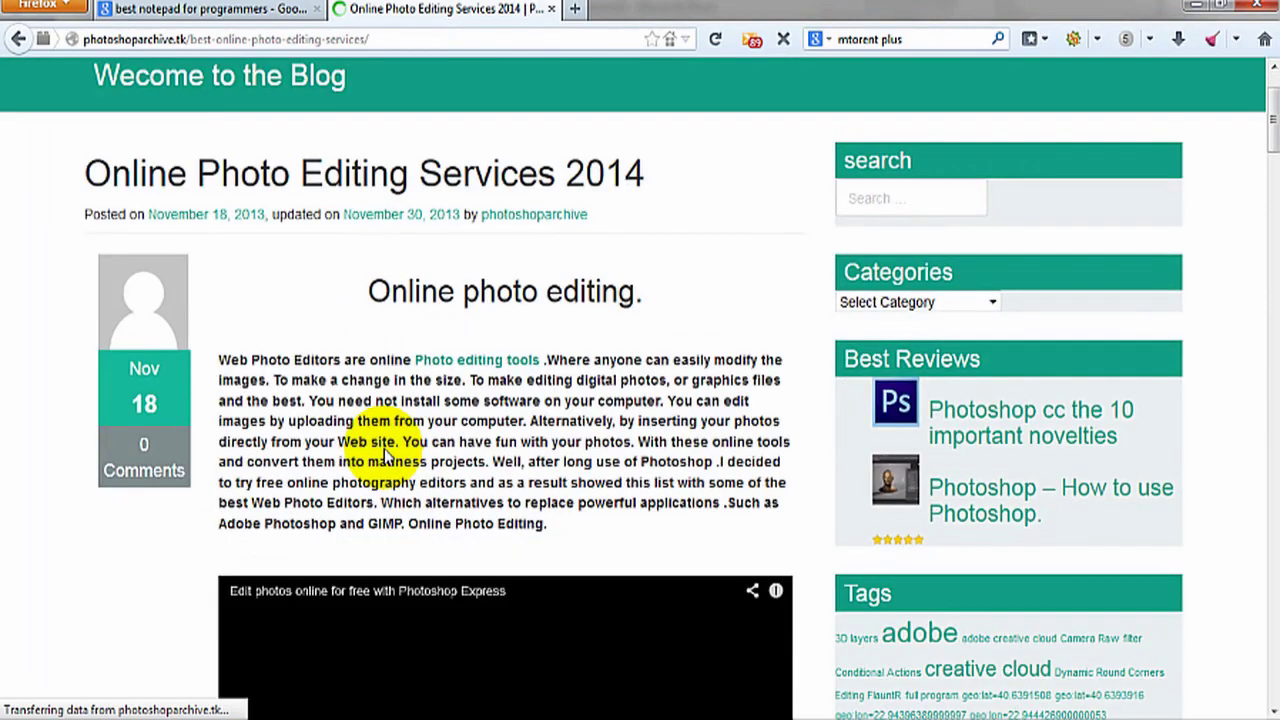
scroll(494, 514, down, 5)
scroll(525, 295, up, 2)
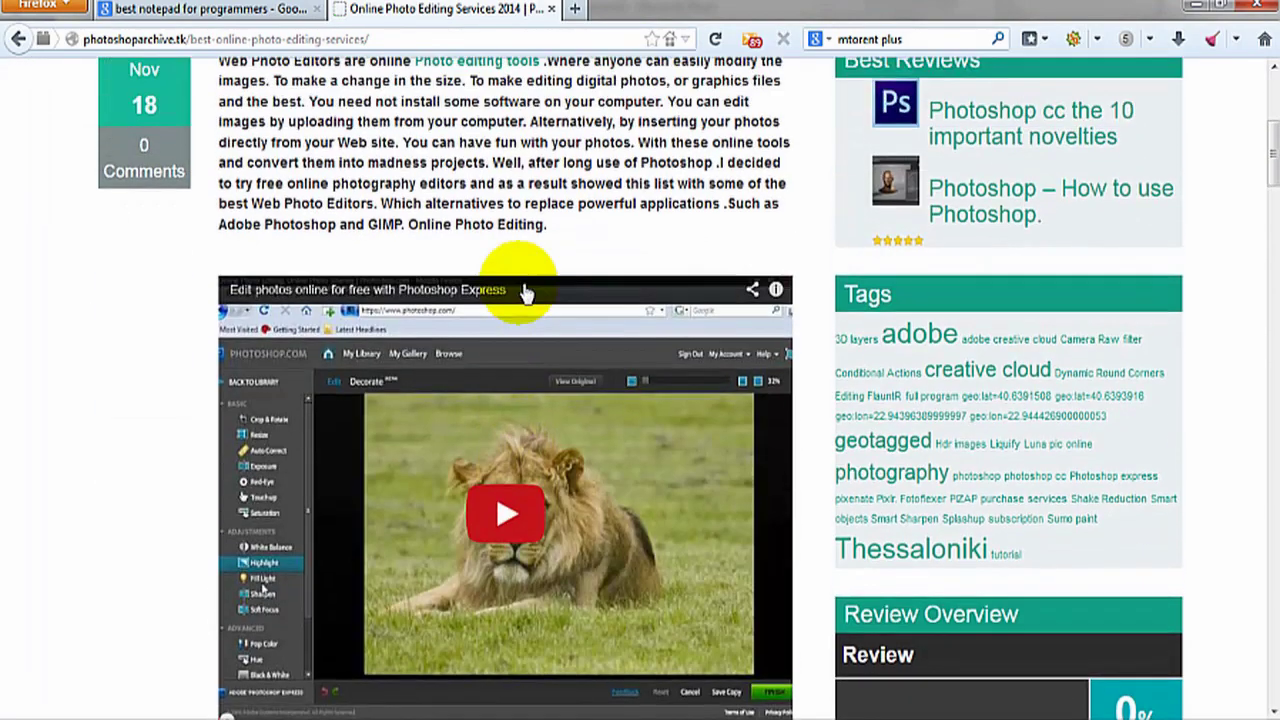
Step: Copy the introductory paragraph of the "Online Photo Editing Services 2014" post, from "Web Photo Editors" to "Online Photo Editing."
drag(548, 228, 226, 350)
key(ctrl+c)
right_click(262, 342)
click(300, 362)
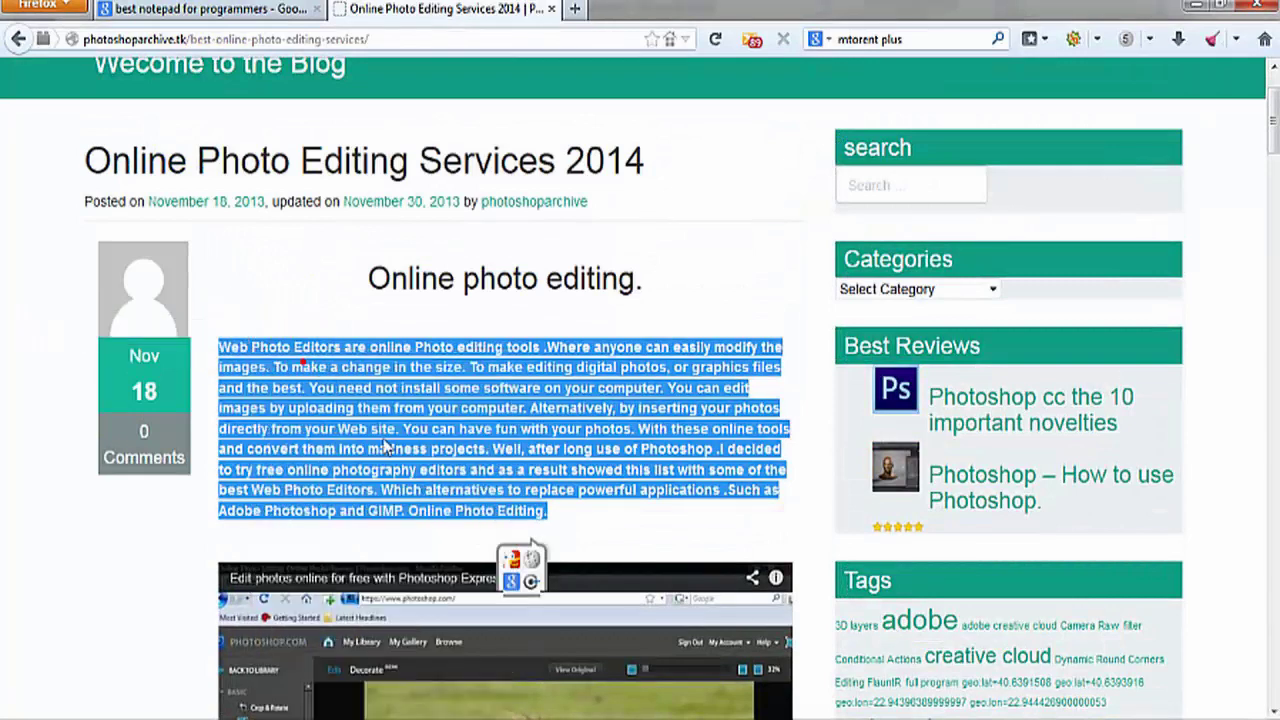
Step: Switch to Word and paste the copied paragraph into the blog post body with Merge Formatting
key(alt+Tab)
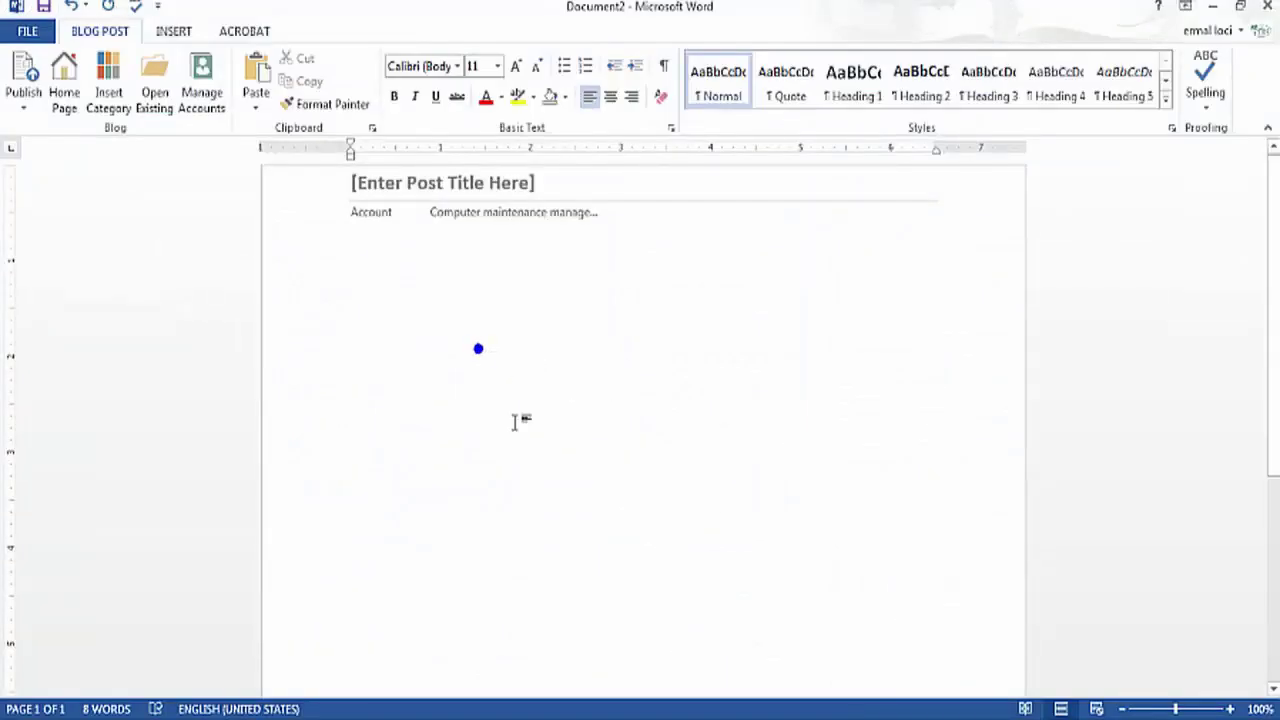
right_click(512, 391)
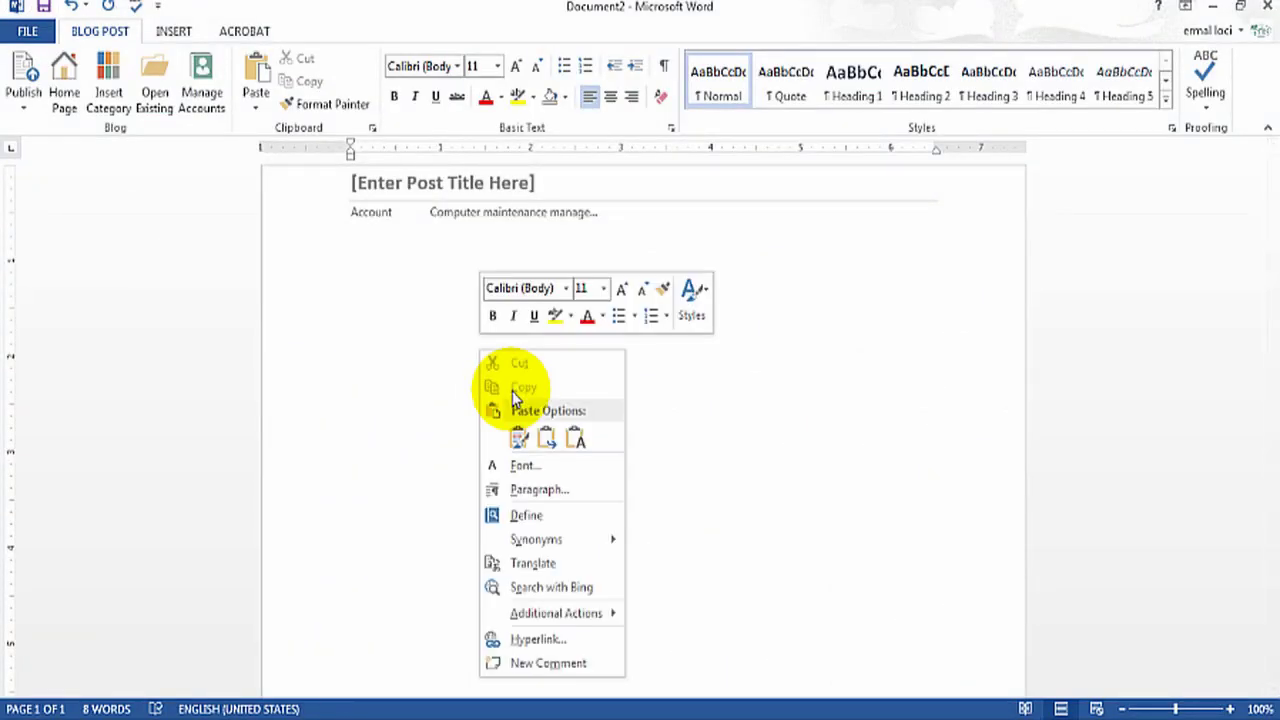
click(519, 441)
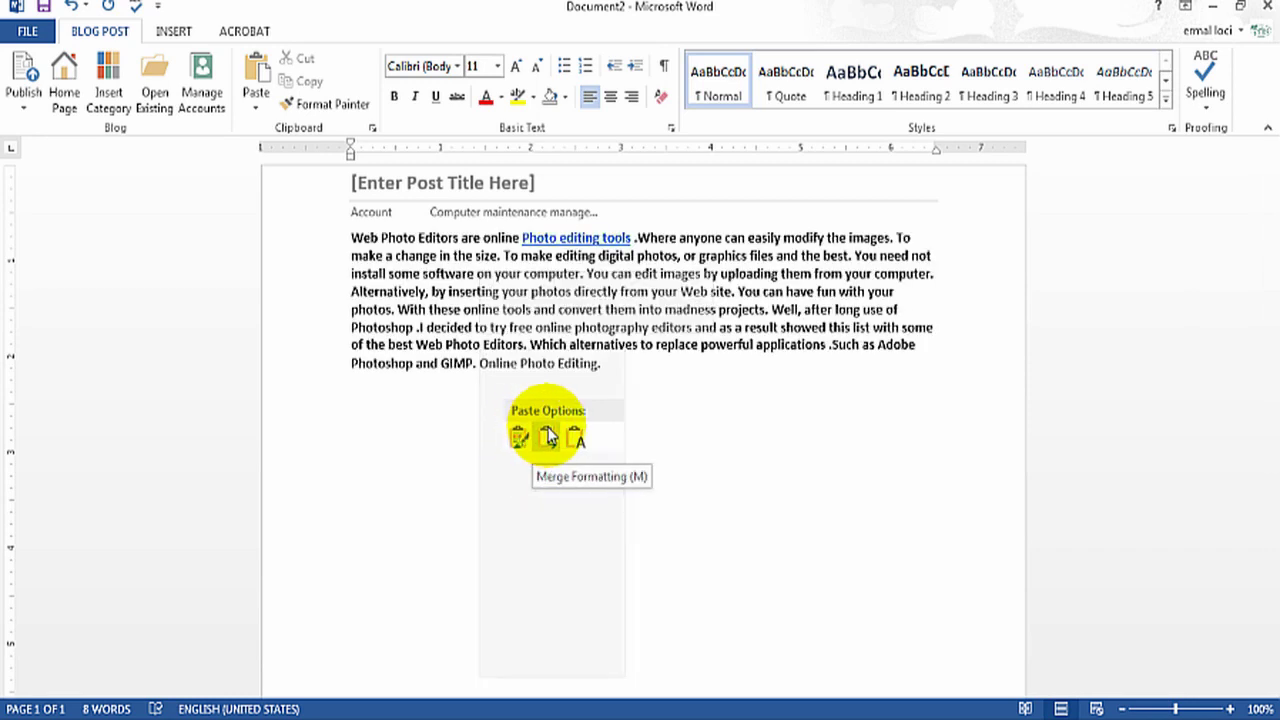
click(549, 436)
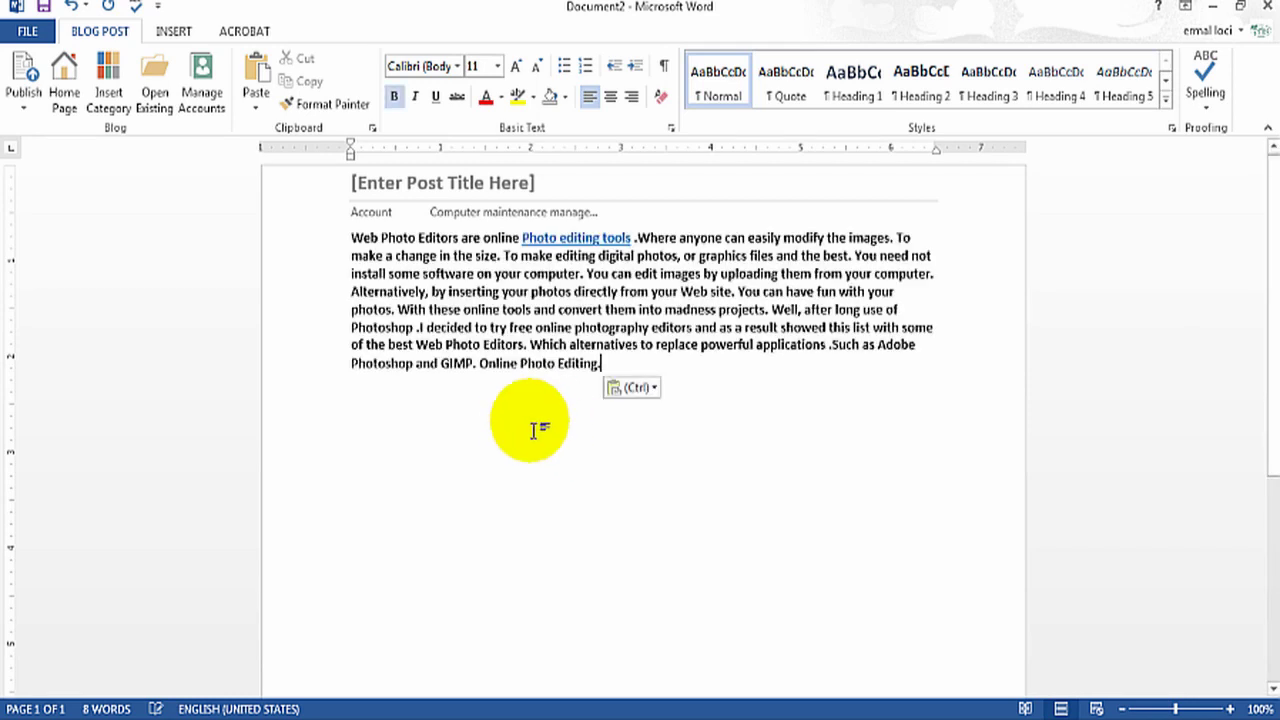
click(514, 417)
drag(620, 368, 571, 352)
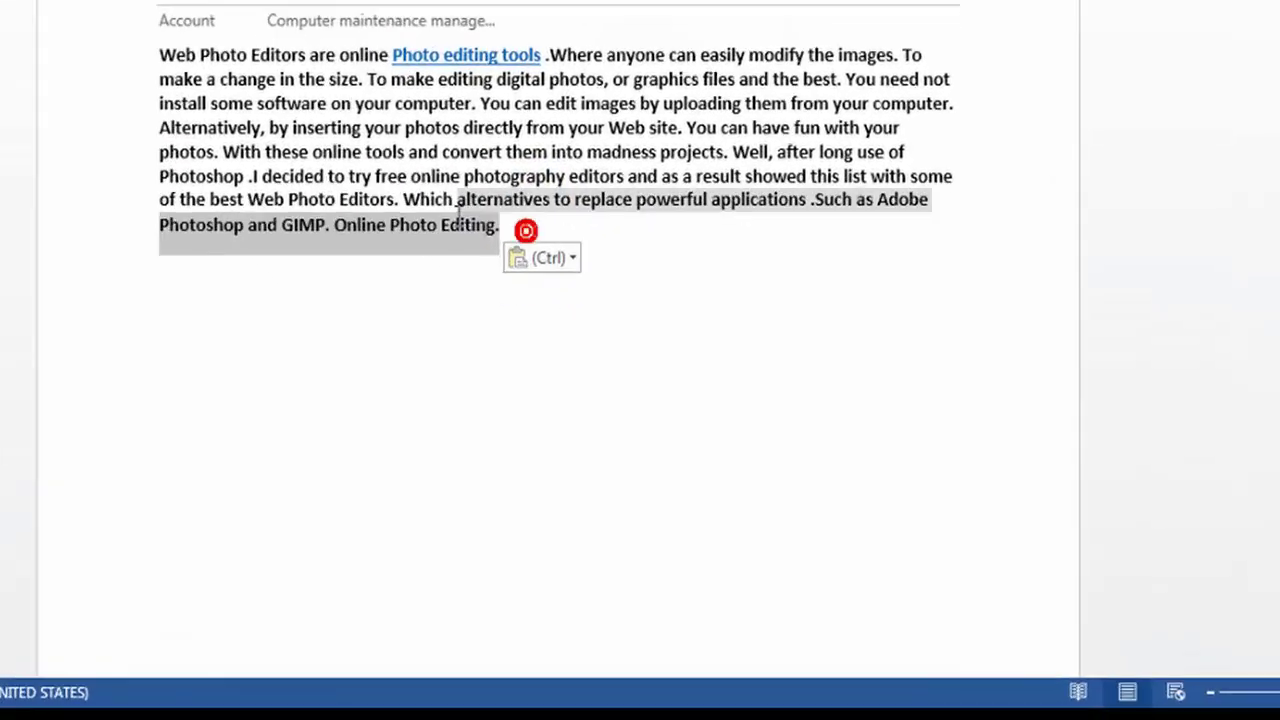
drag(458, 205, 405, 205)
click(421, 401)
click(153, 219)
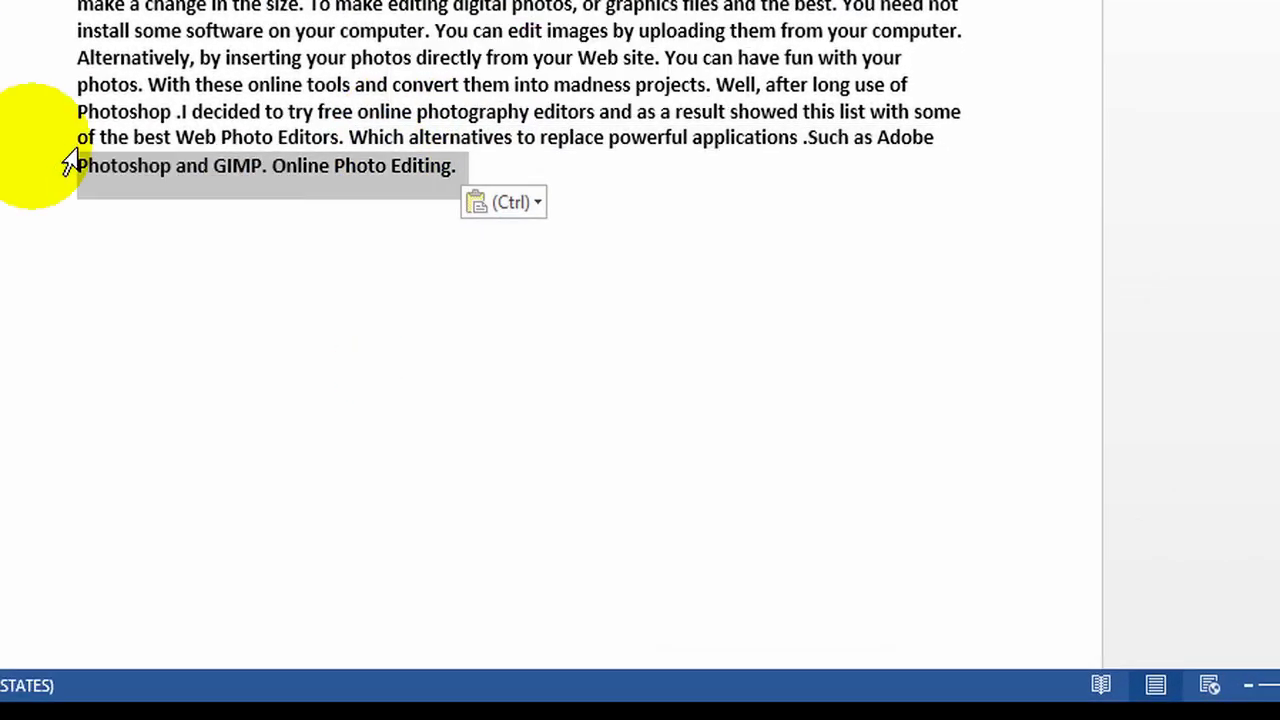
click(66, 277)
Step: Change the paste option of the pasted paragraph to Keep Source Formatting
click(504, 202)
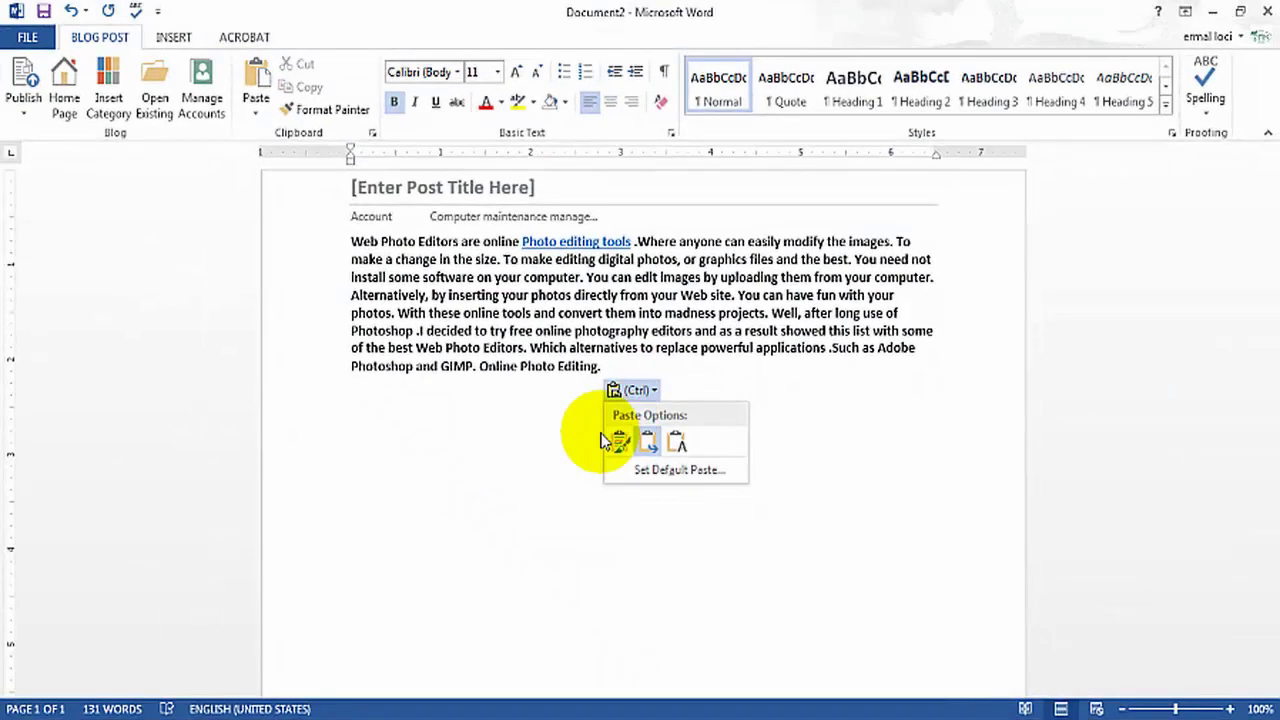
click(624, 445)
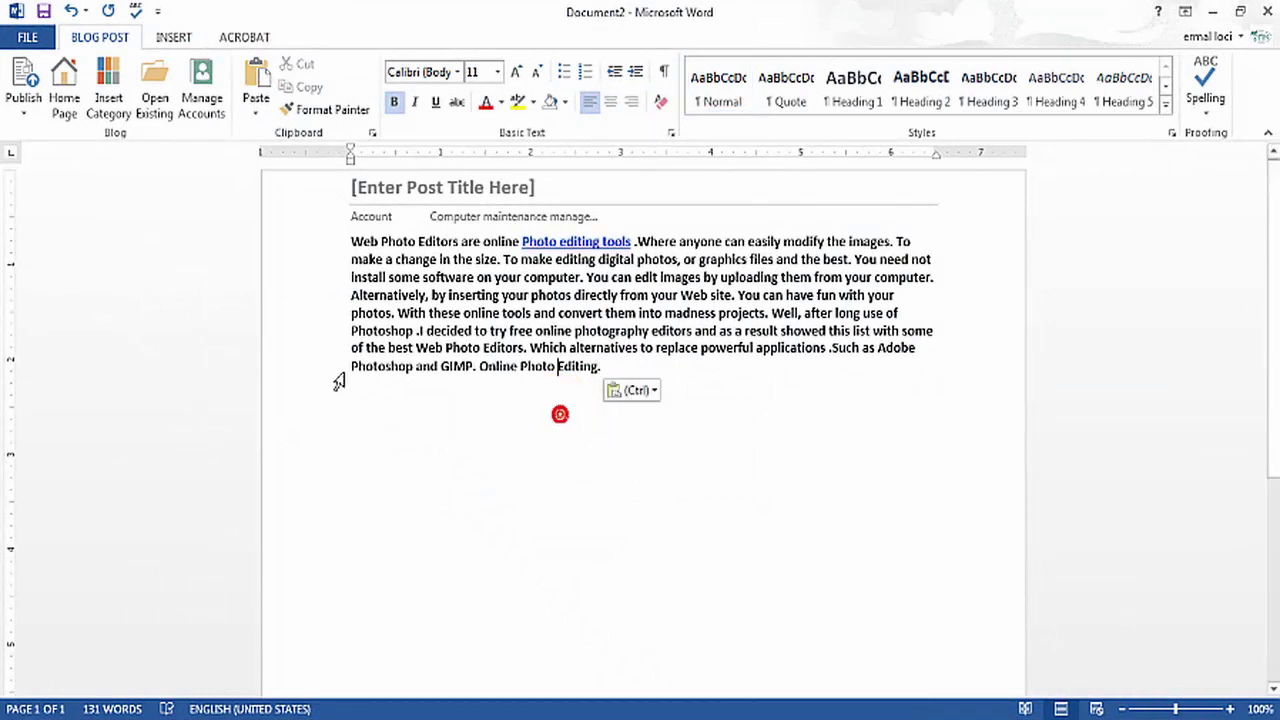
click(266, 200)
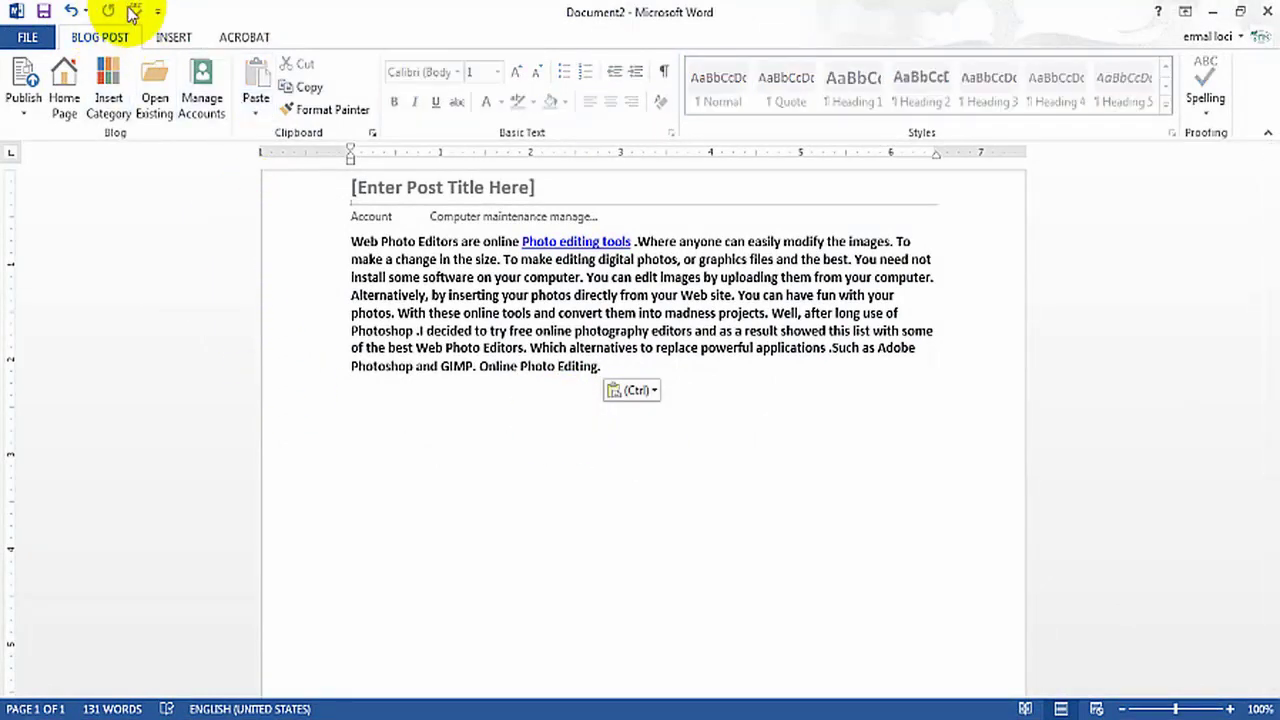
click(347, 345)
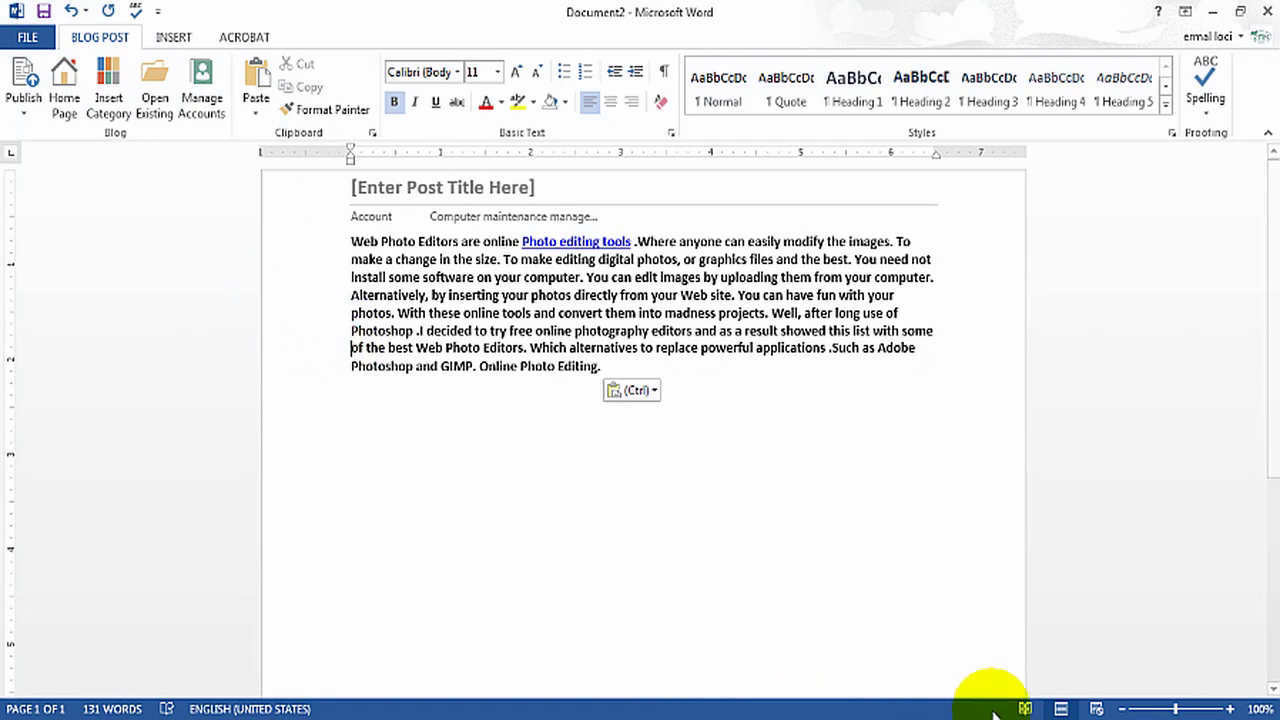
Step: View the post in Web Layout, check the default paste settings in Word Options without changes, and return to Print Layout
click(1096, 708)
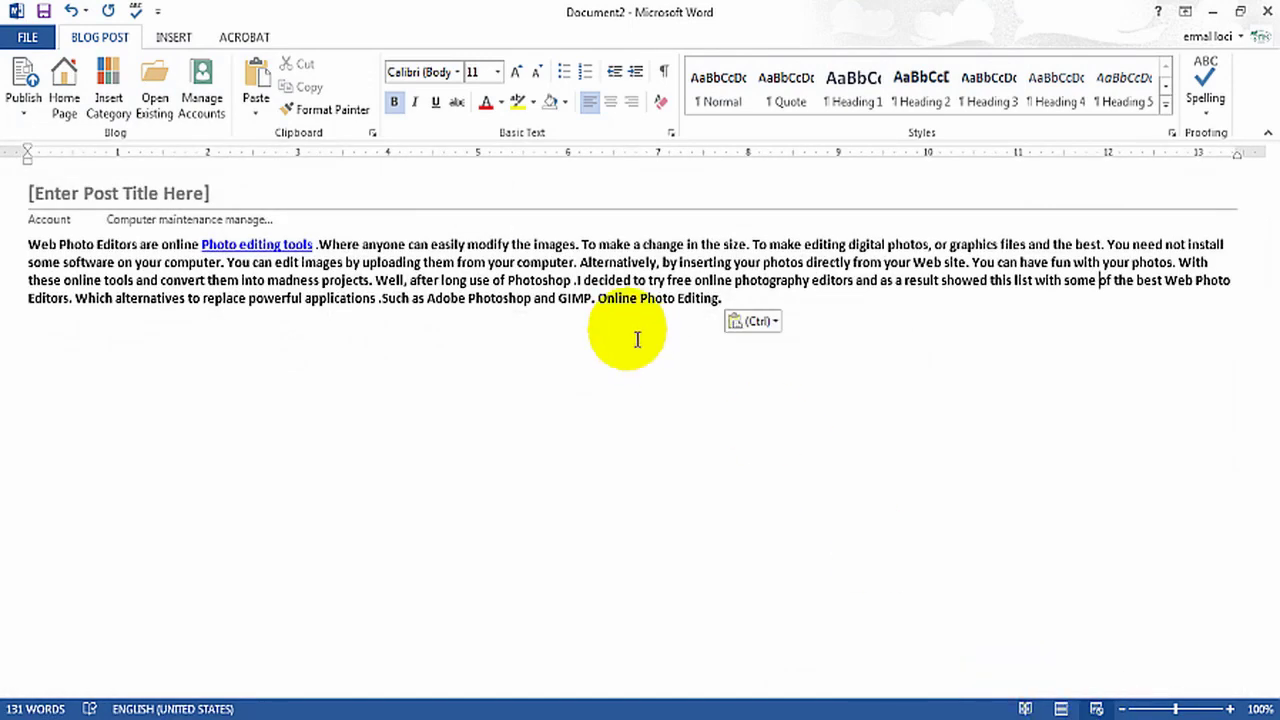
click(768, 322)
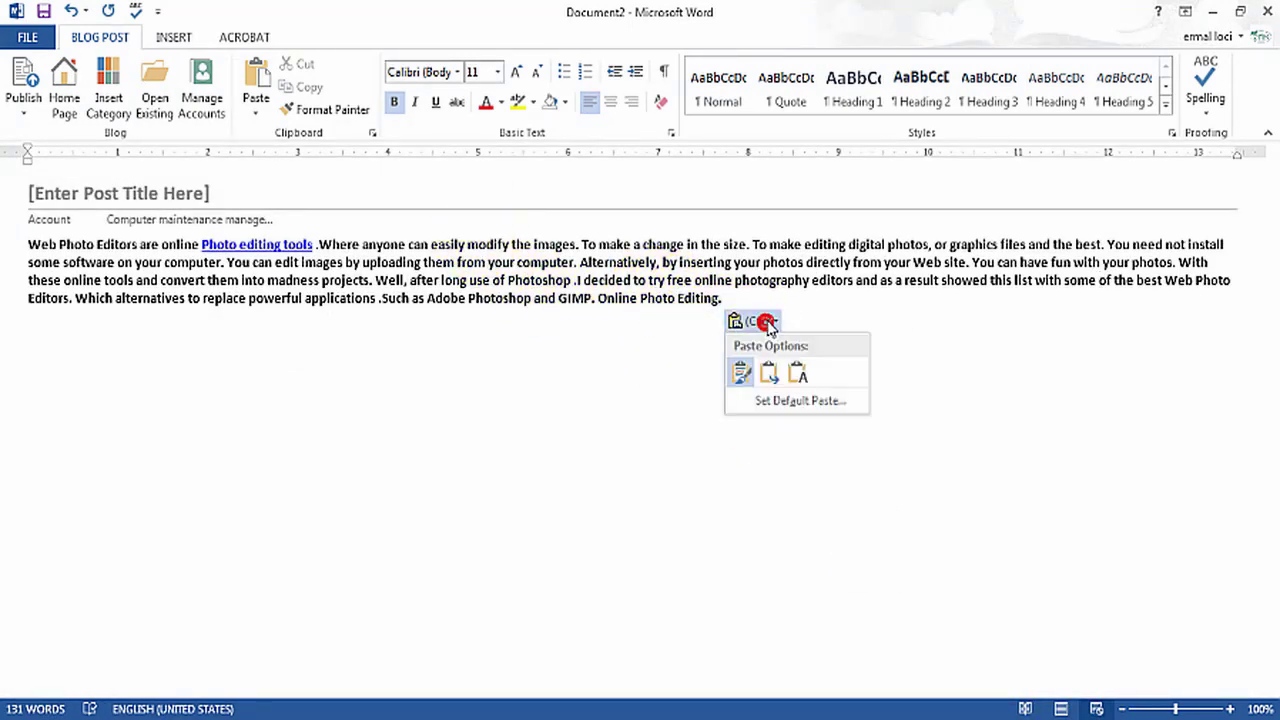
click(792, 411)
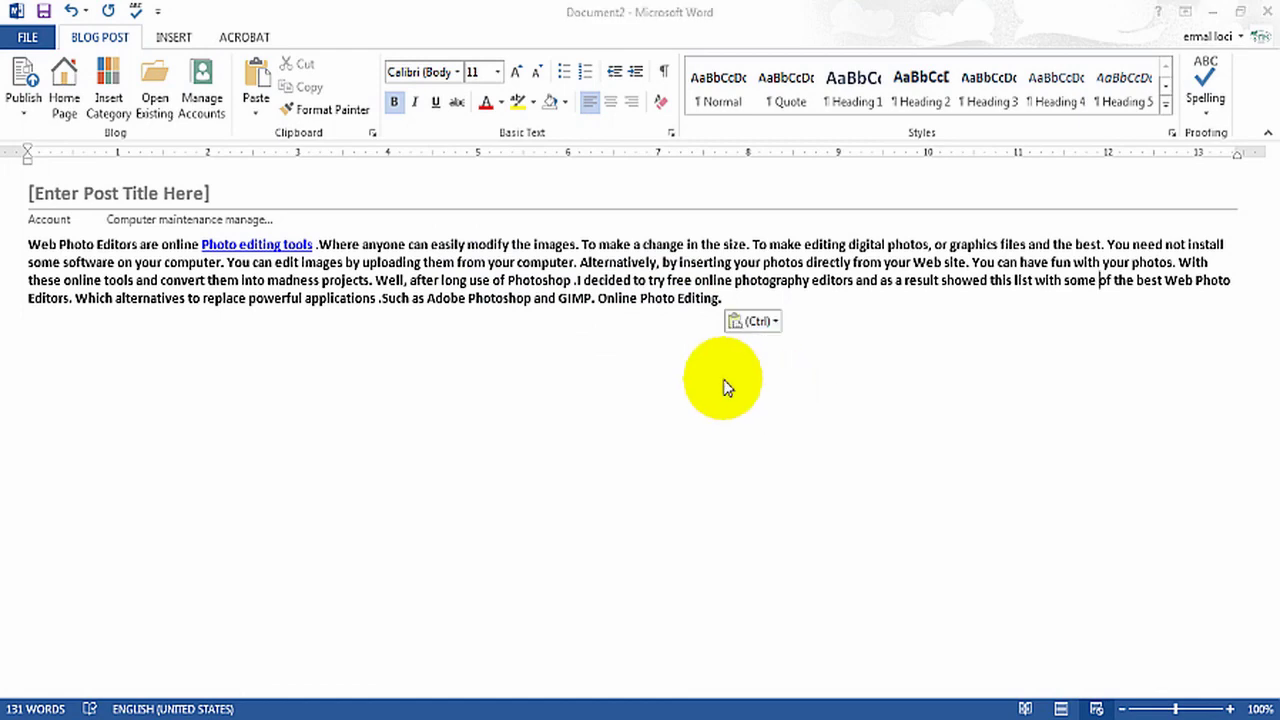
click(1063, 15)
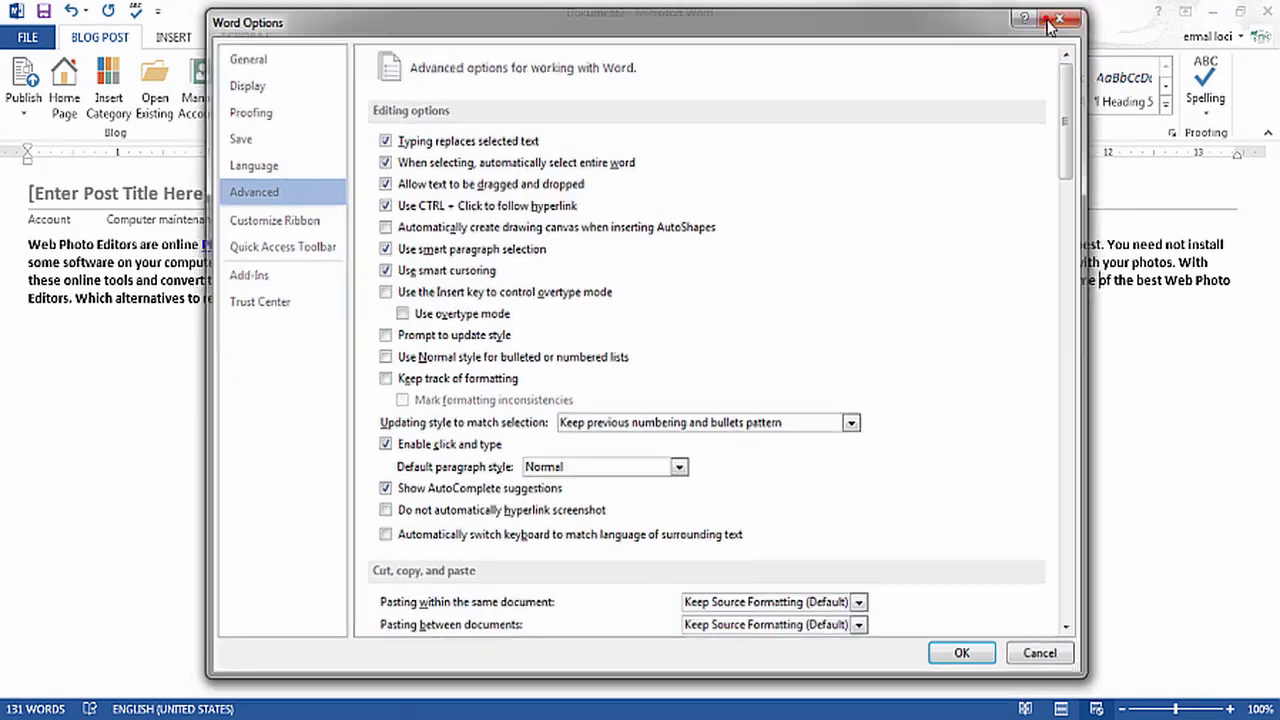
click(758, 324)
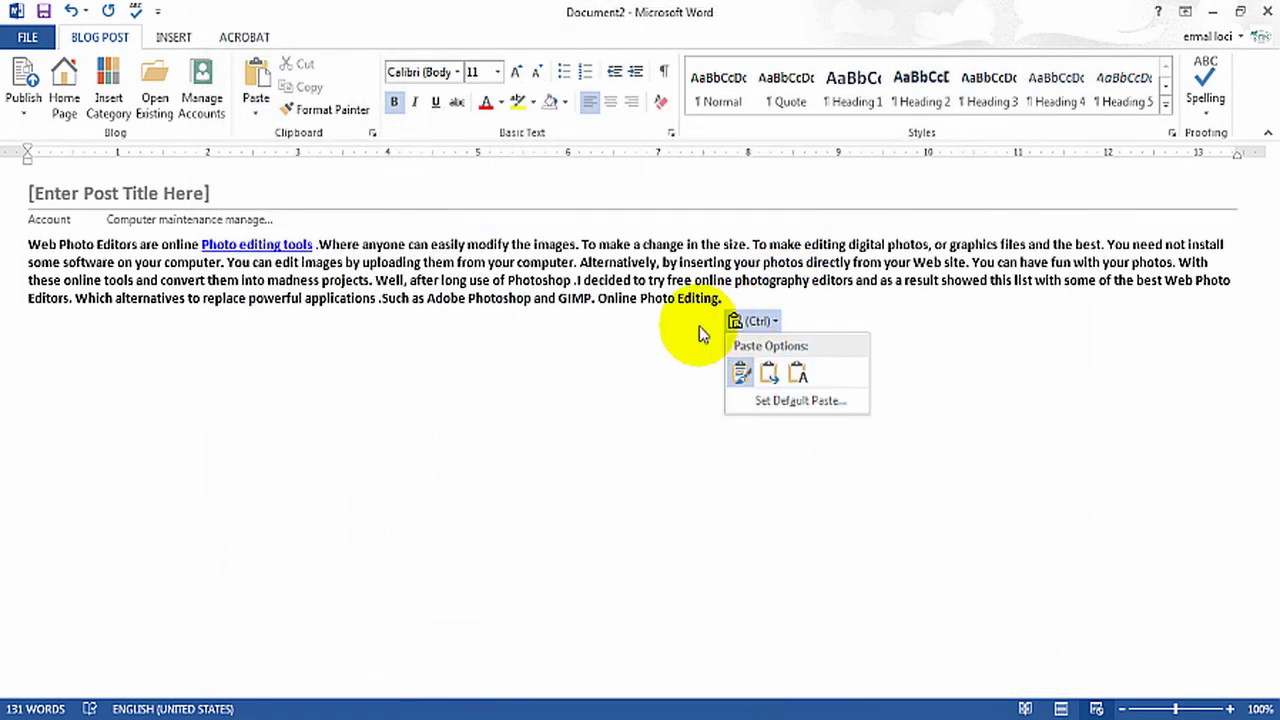
drag(672, 335, 23, 220)
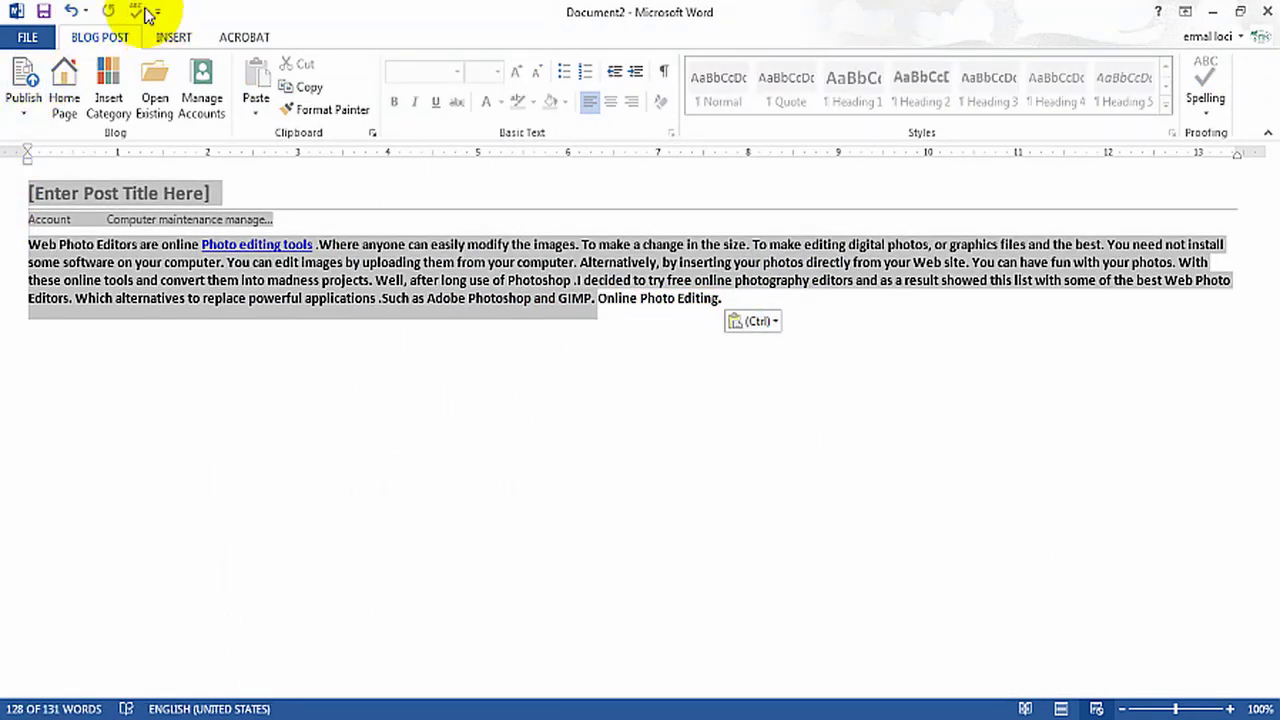
click(1061, 709)
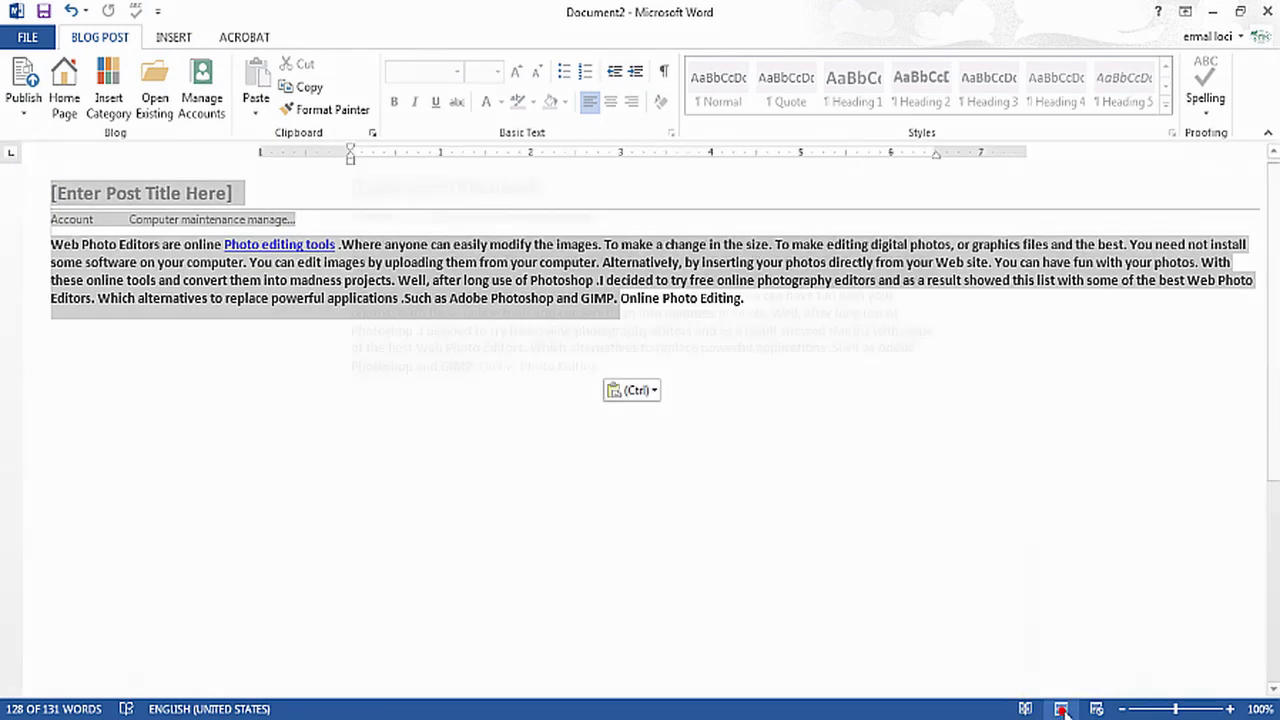
Step: Try the Keep Source Formatting and Keep Text Only paste options on the pasted paragraph
right_click(535, 428)
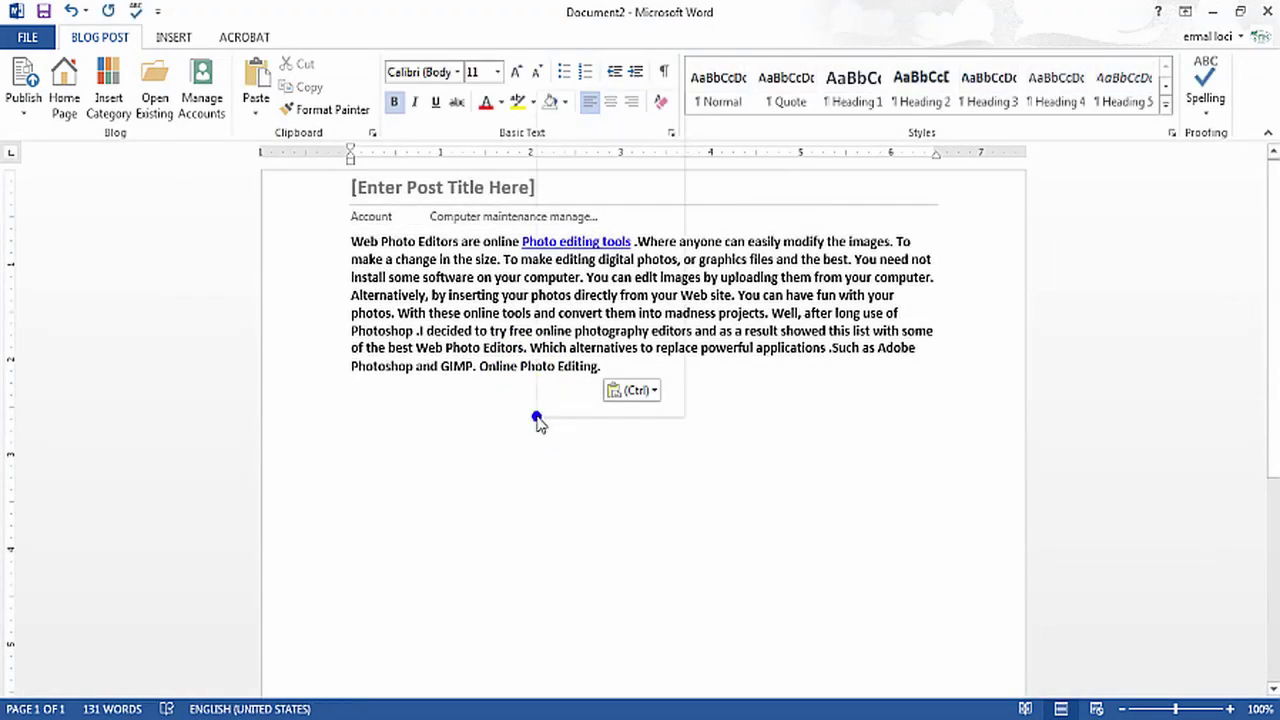
key(Escape)
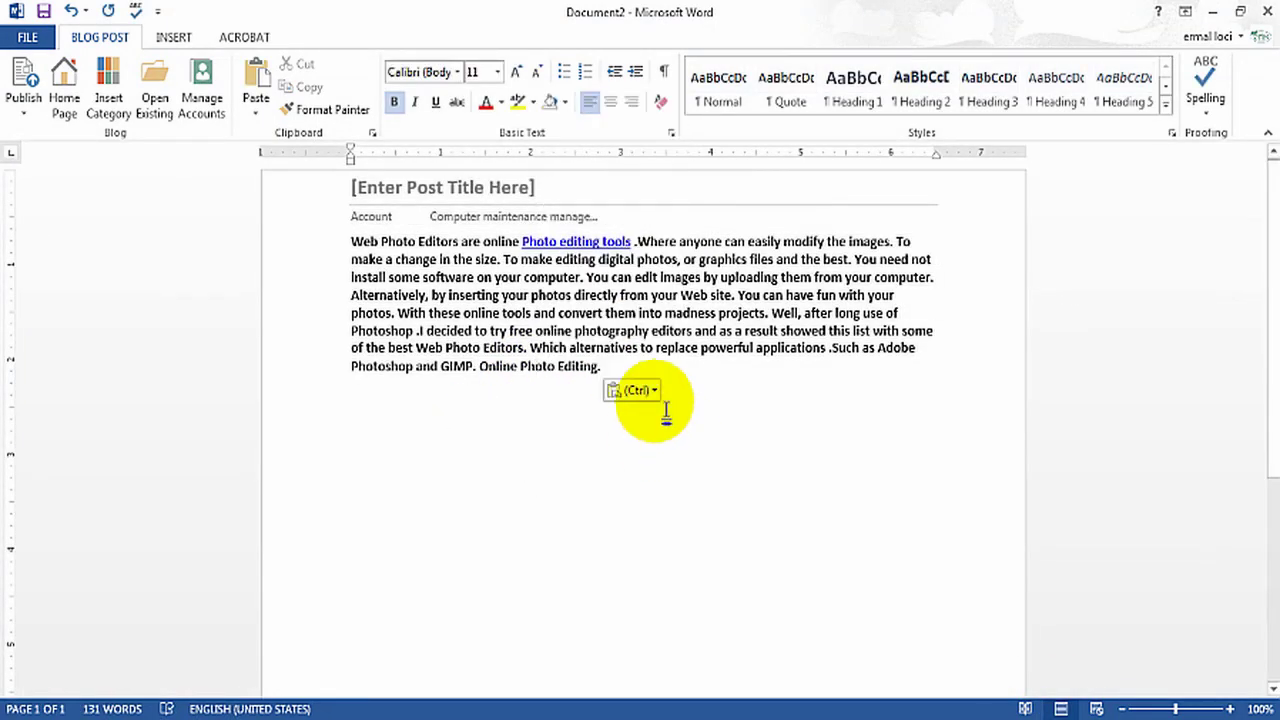
click(657, 395)
click(620, 446)
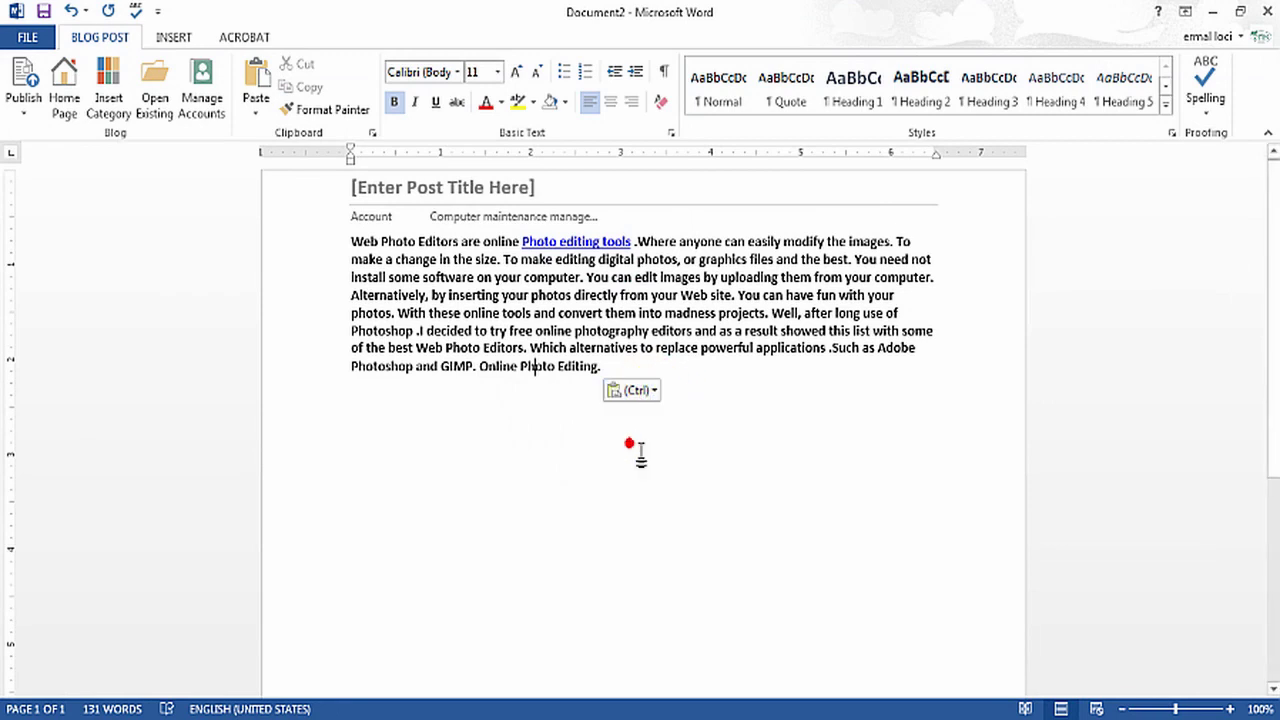
click(645, 391)
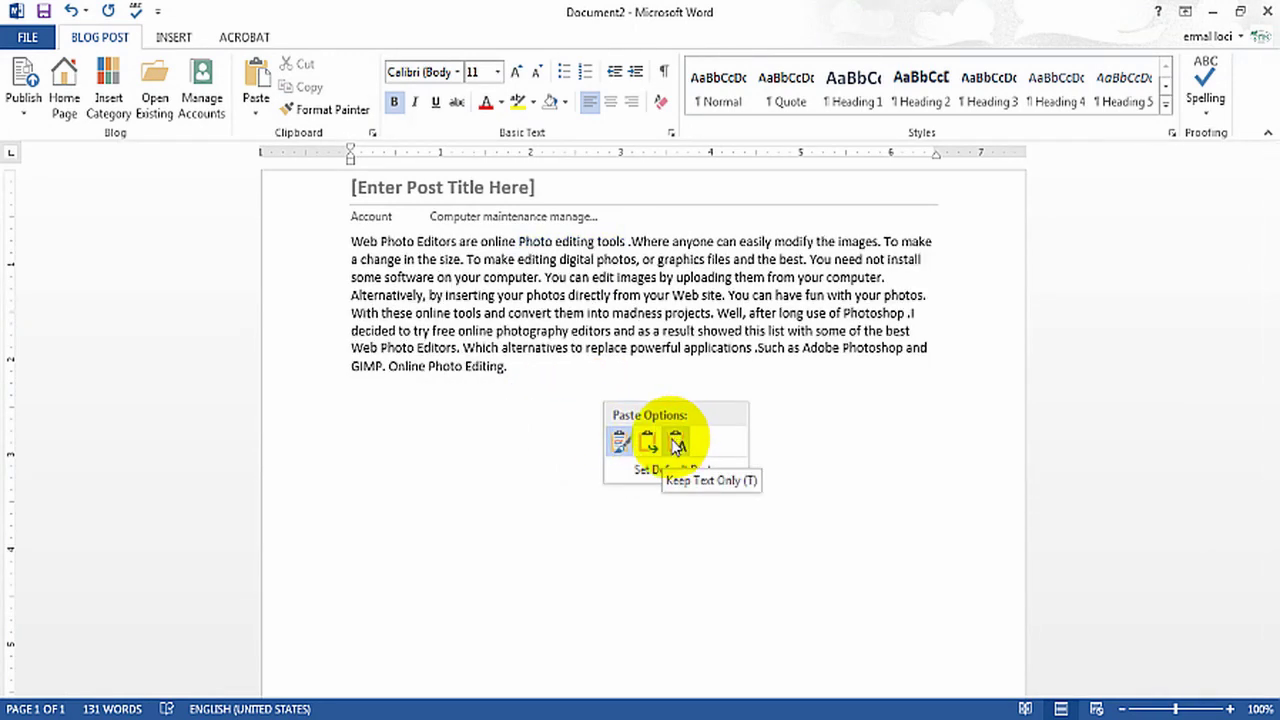
click(677, 443)
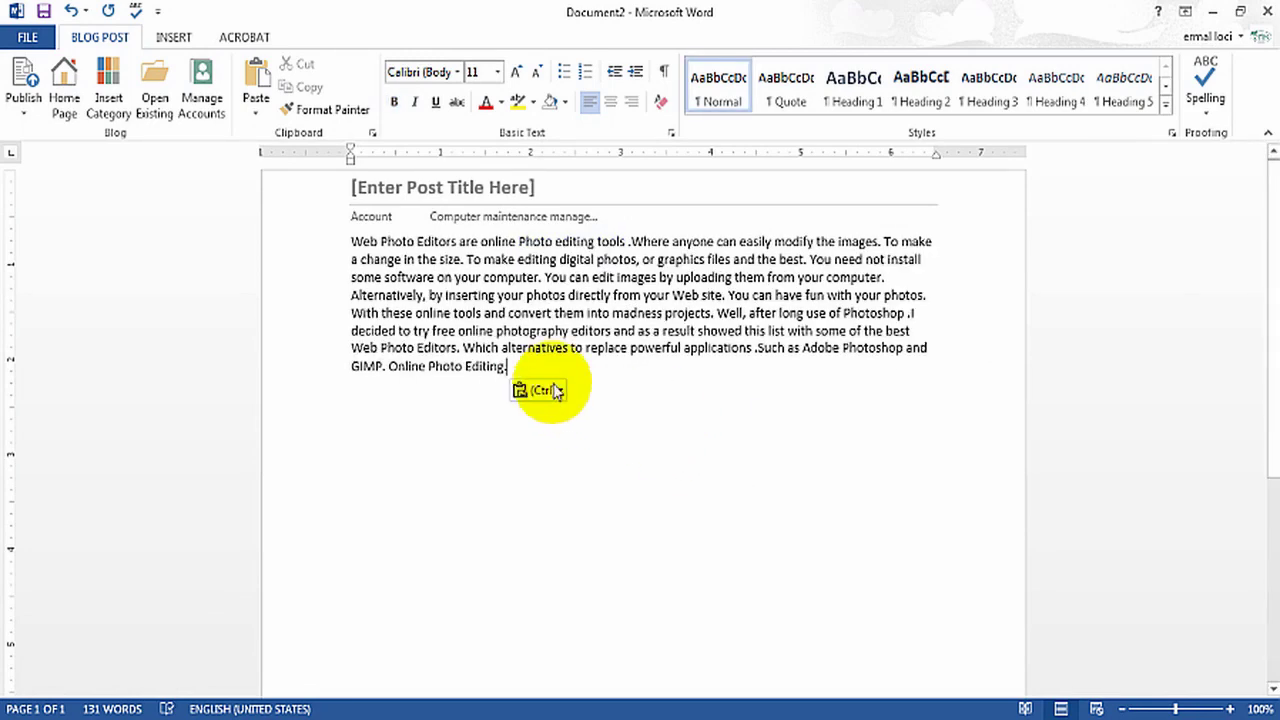
click(30, 38)
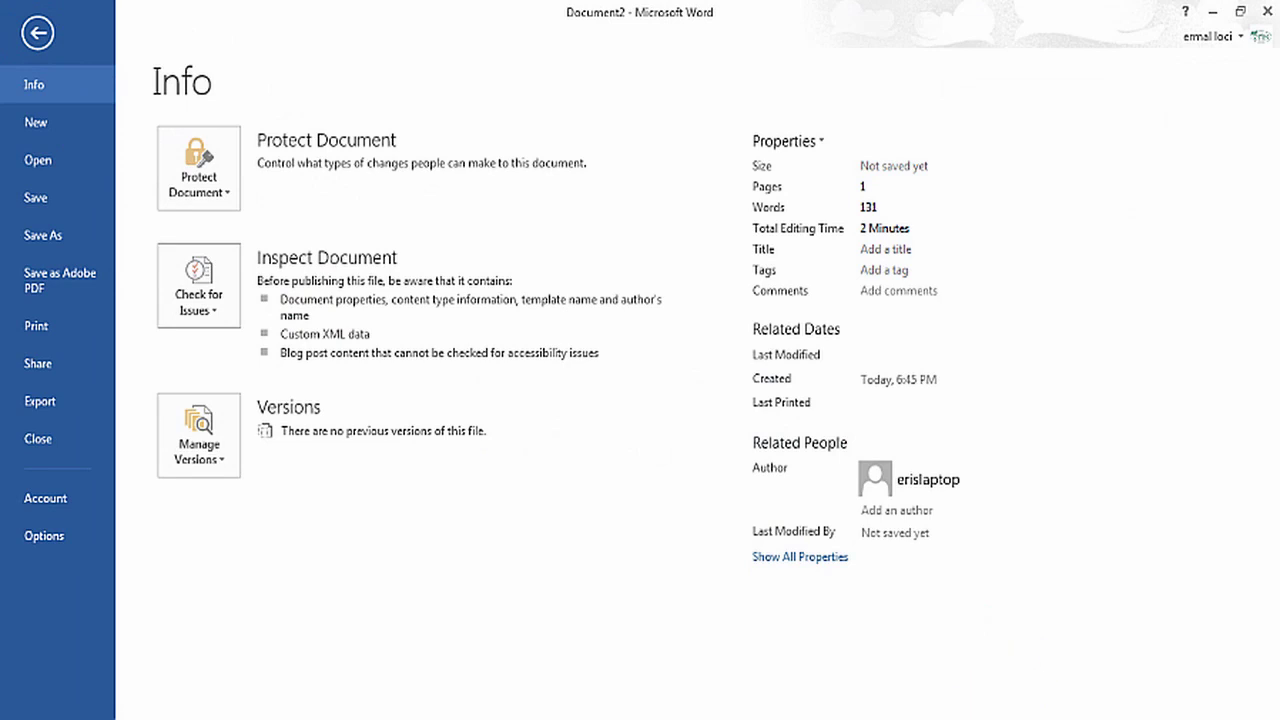
click(1095, 716)
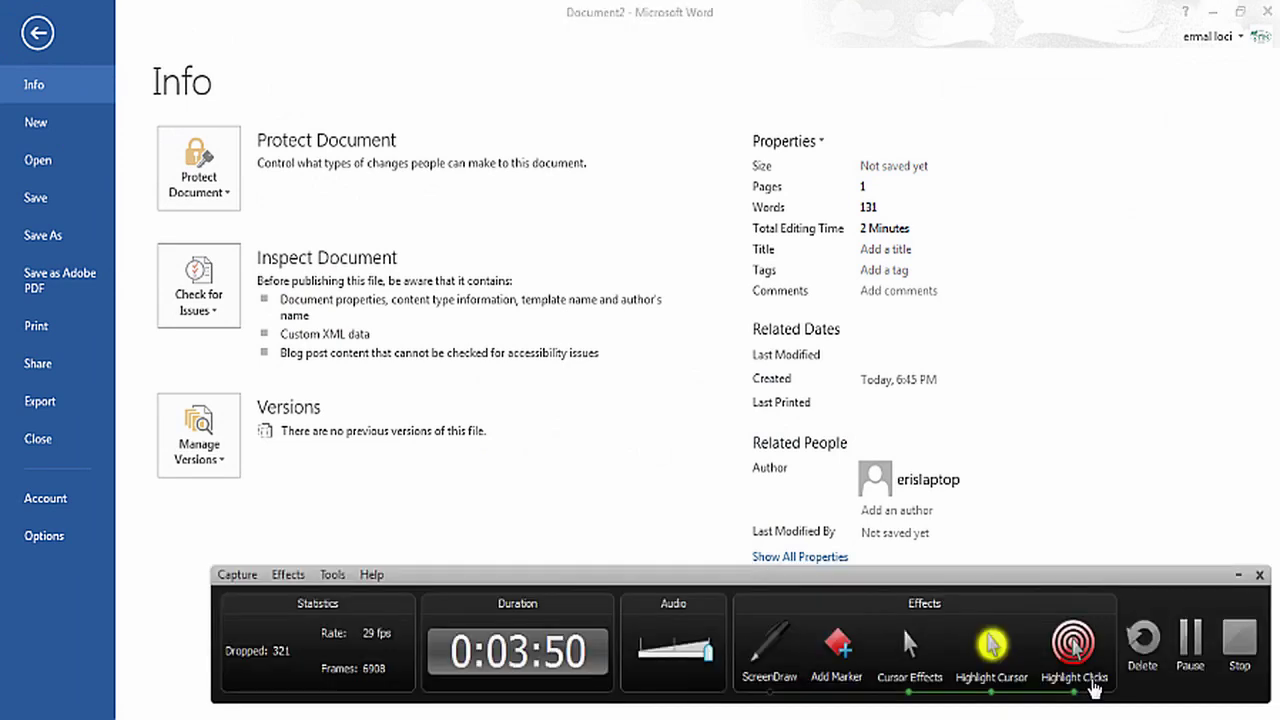
click(1190, 648)
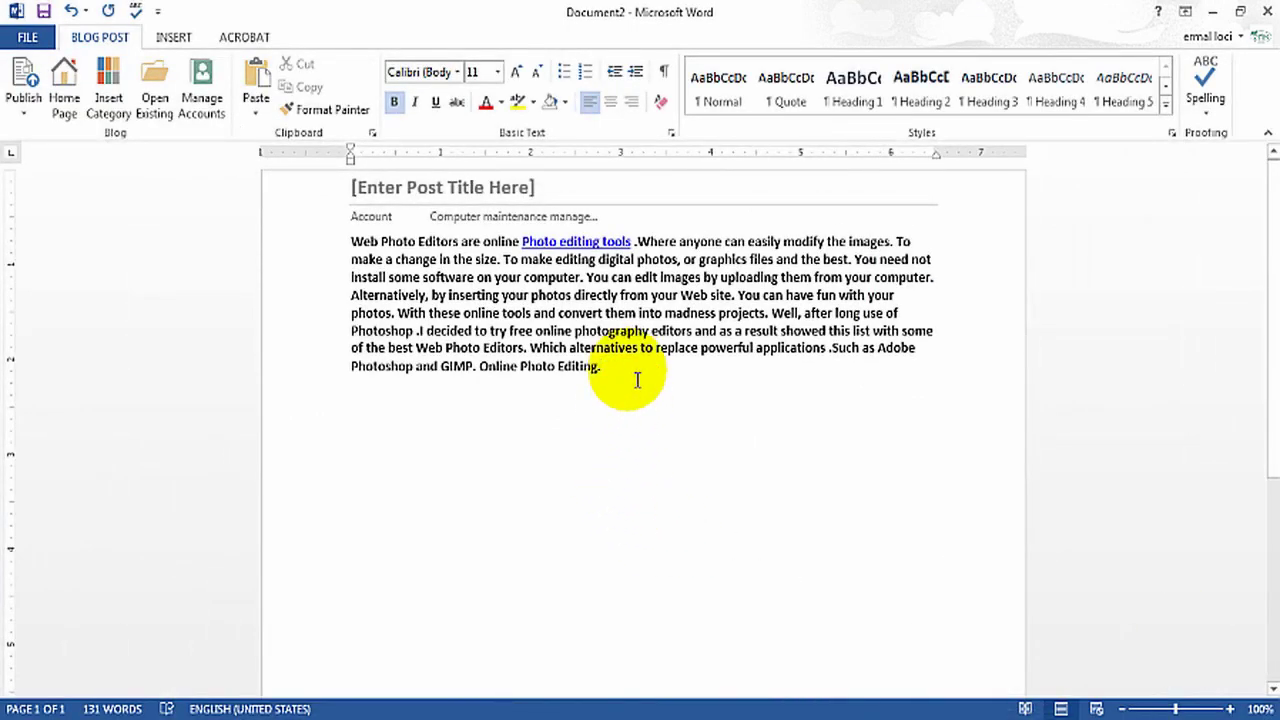
Step: Place the cursor in the paragraph's last line, before "GIMP", and search Bing Image Search for "photoshop" to find an online picture
drag(628, 370, 323, 270)
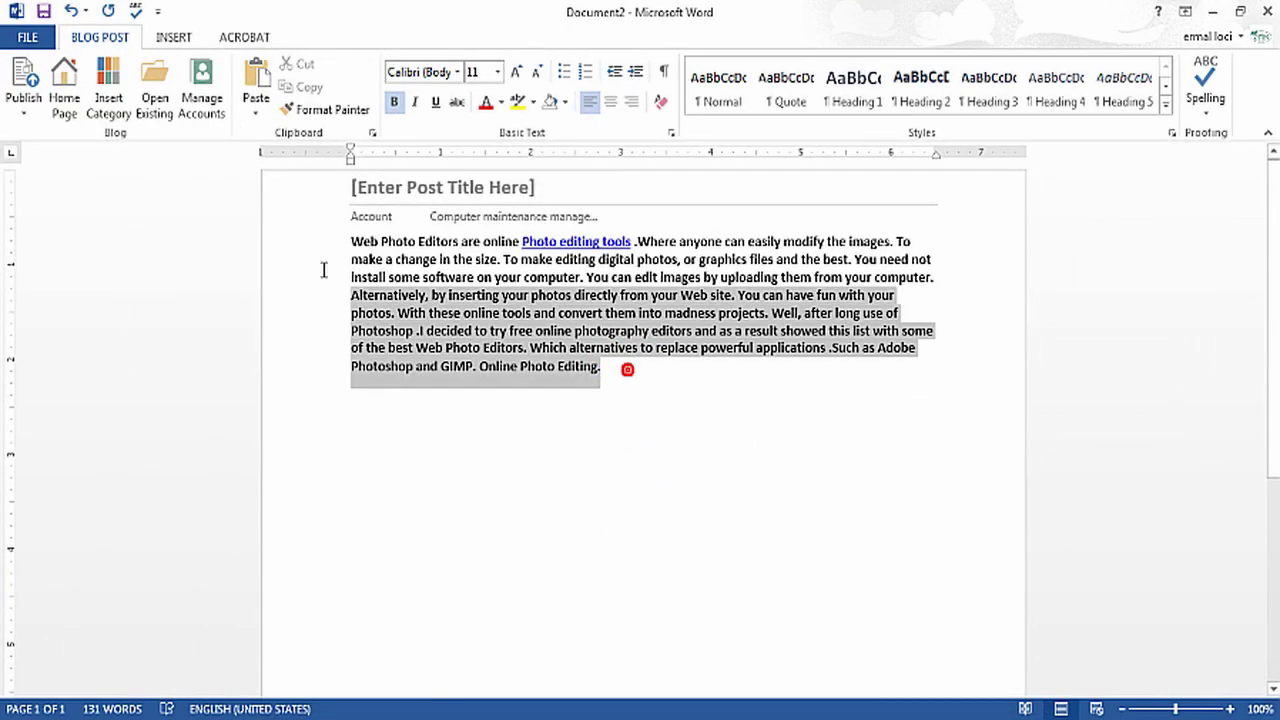
click(424, 426)
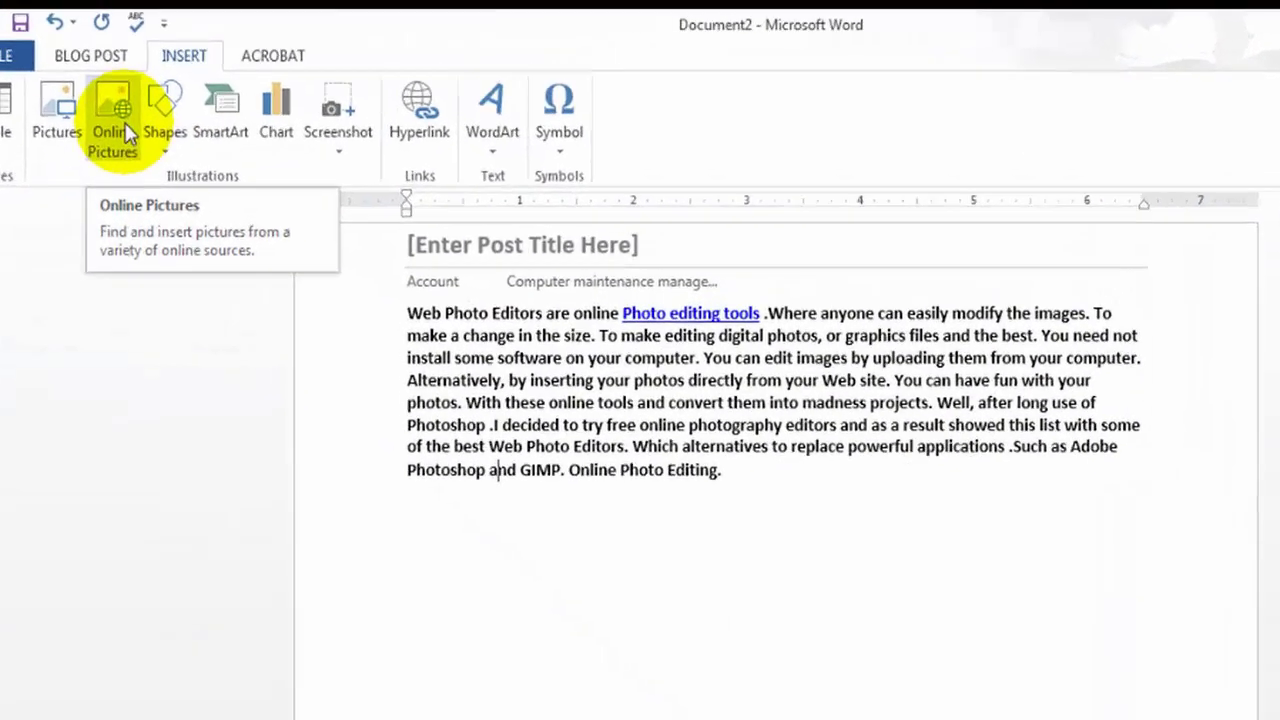
click(127, 90)
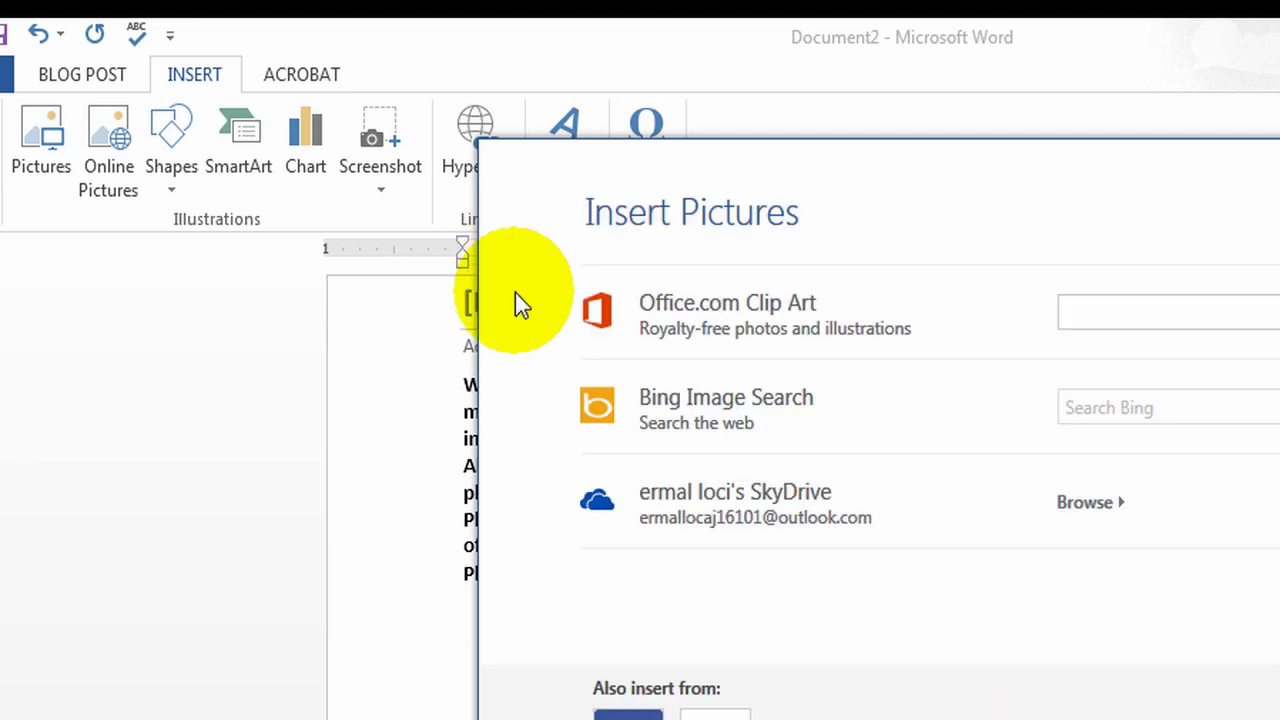
click(1130, 410)
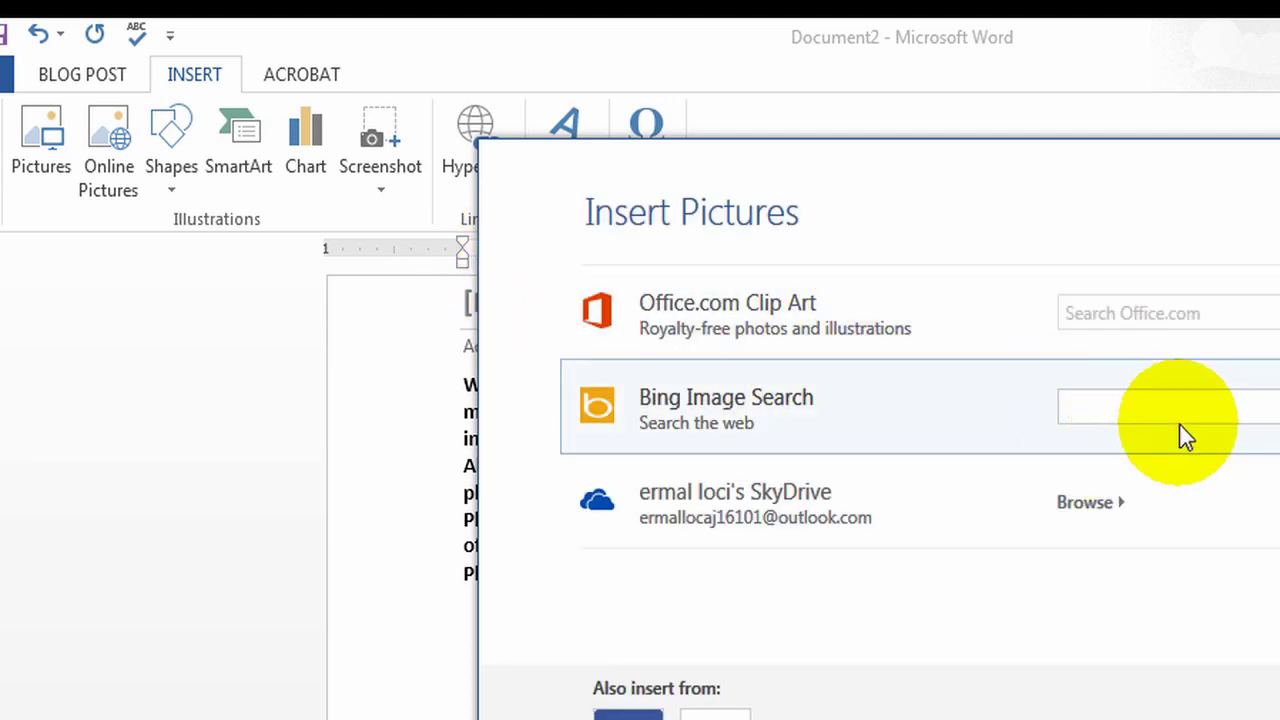
text(photoshop)
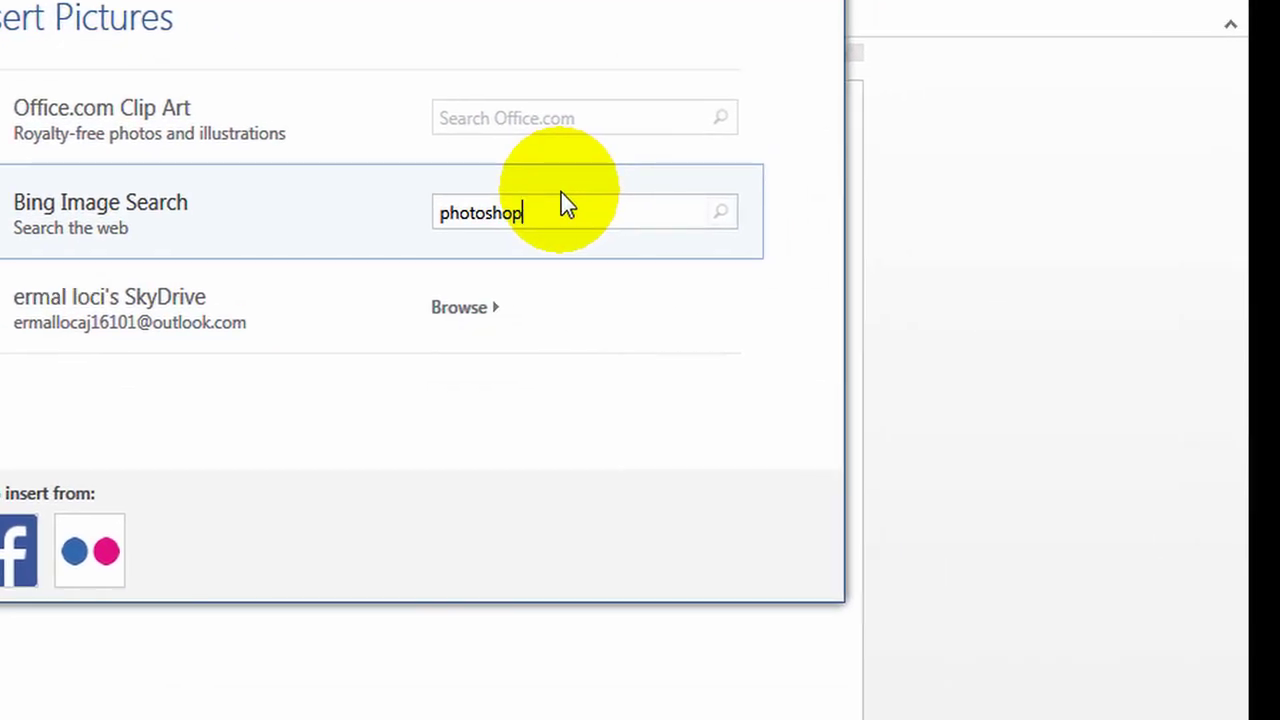
click(720, 211)
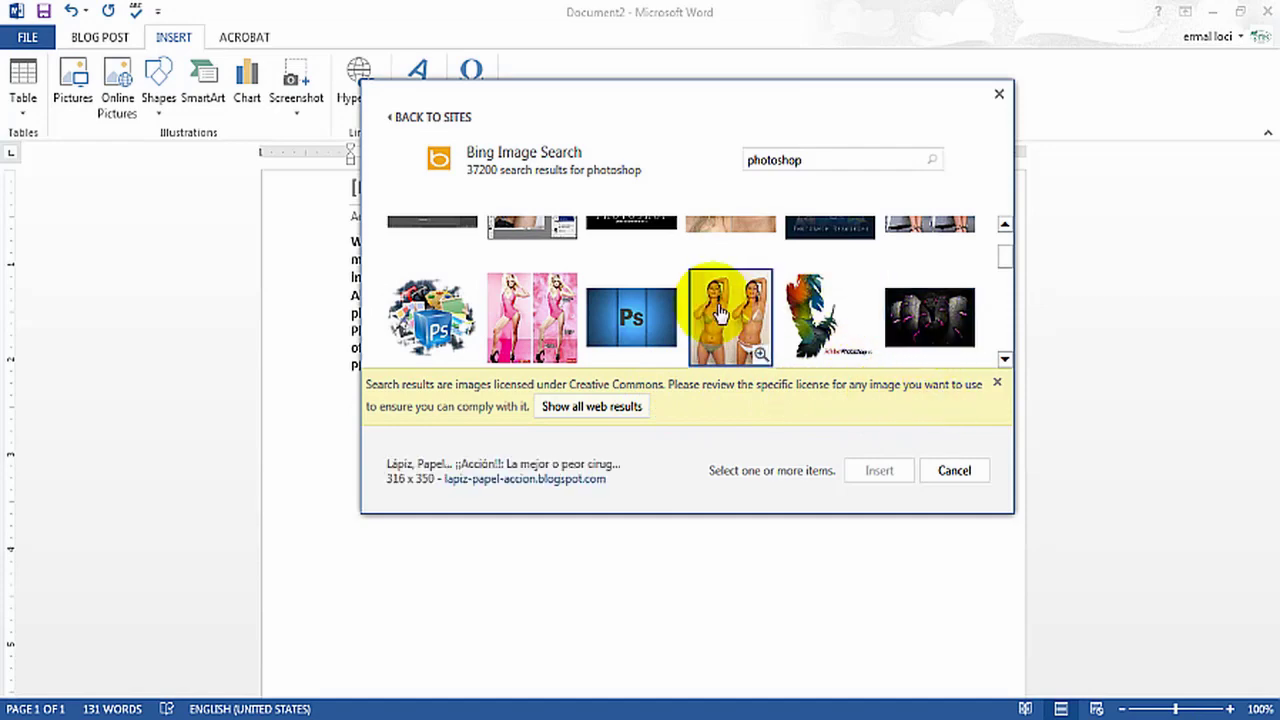
Step: Insert the blue "Ps" logo image from the Bing results into the post body
click(620, 315)
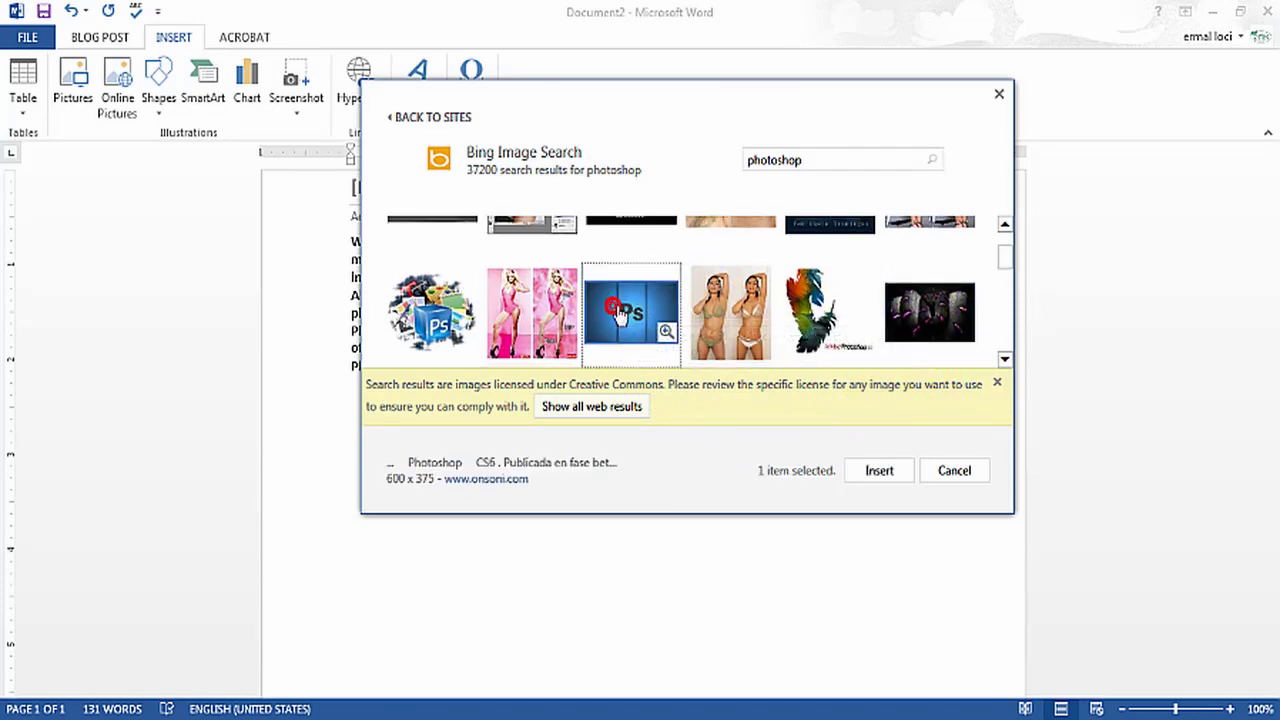
click(884, 472)
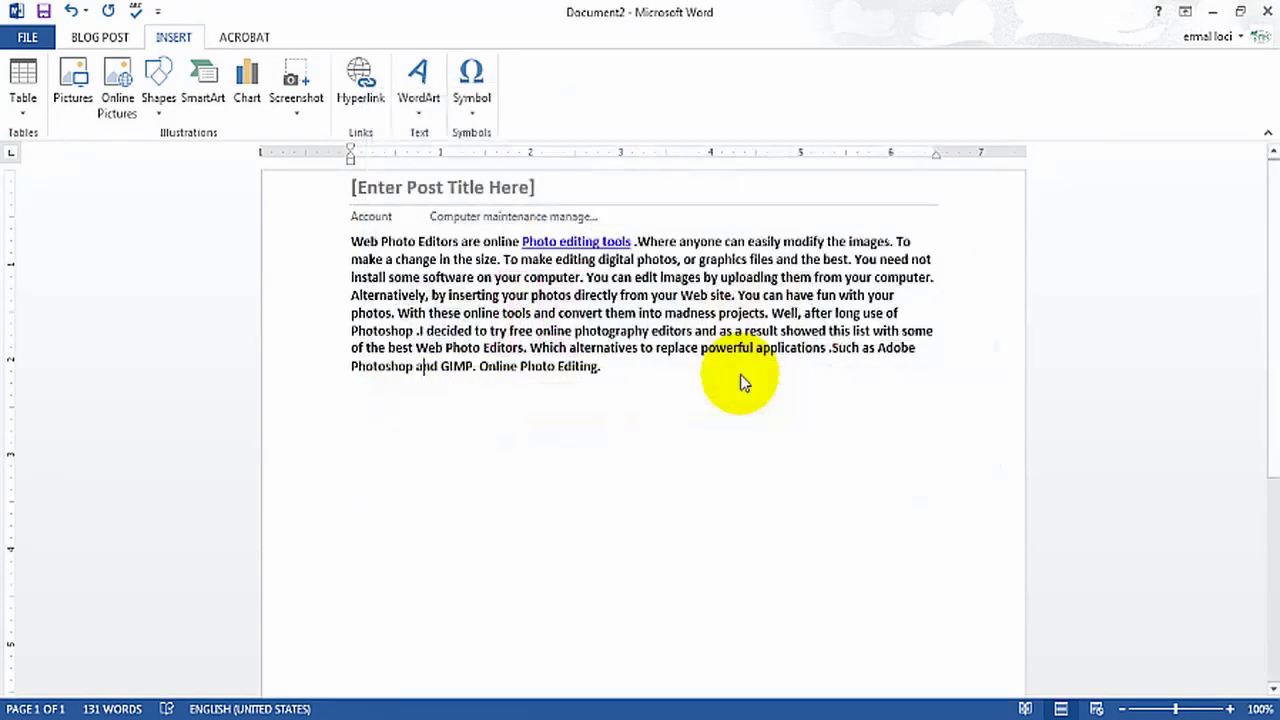
scroll(690, 384, down, 4)
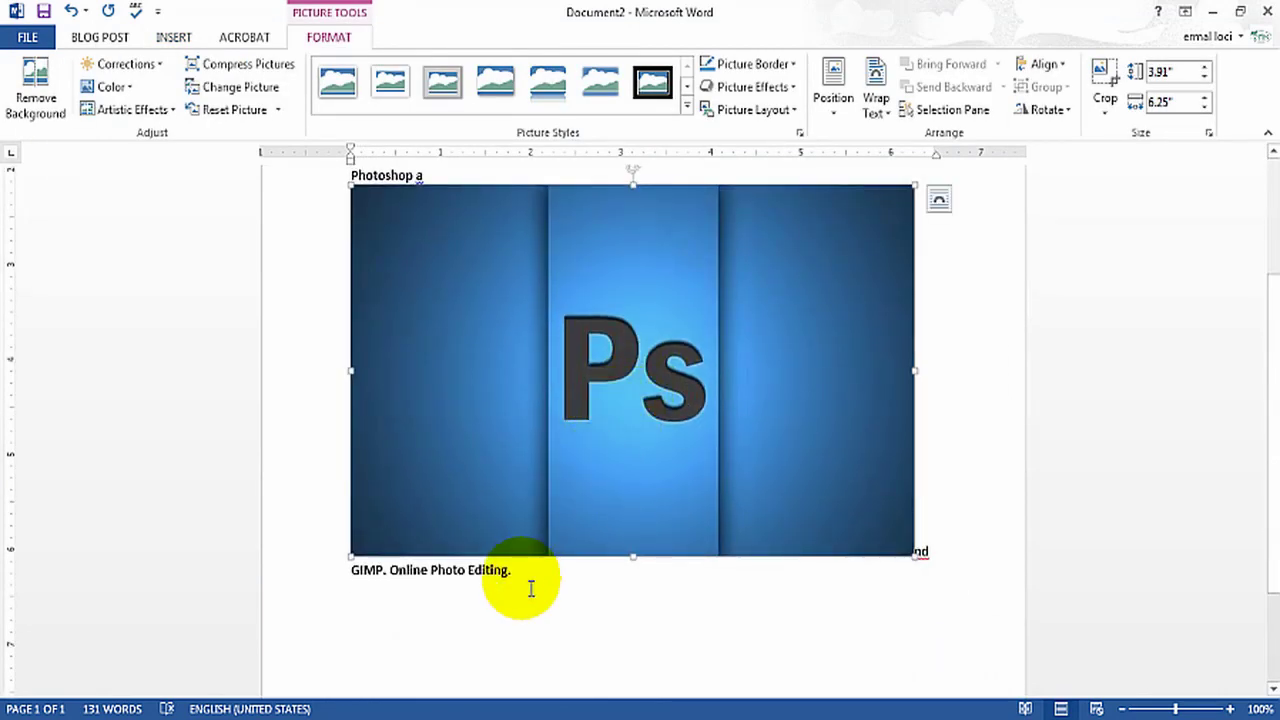
Step: Move the Ps picture out of the last text line to after the end of the paragraph
drag(512, 571, 370, 565)
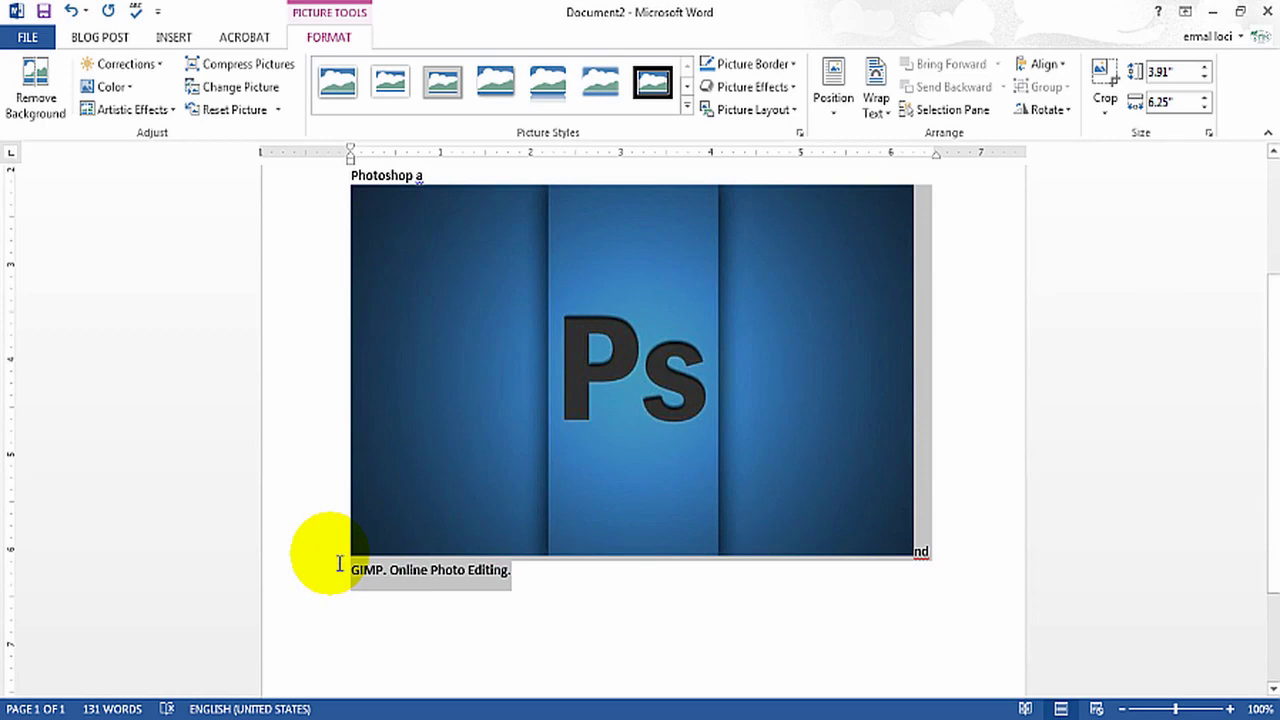
click(686, 571)
scroll(697, 578, up, 1)
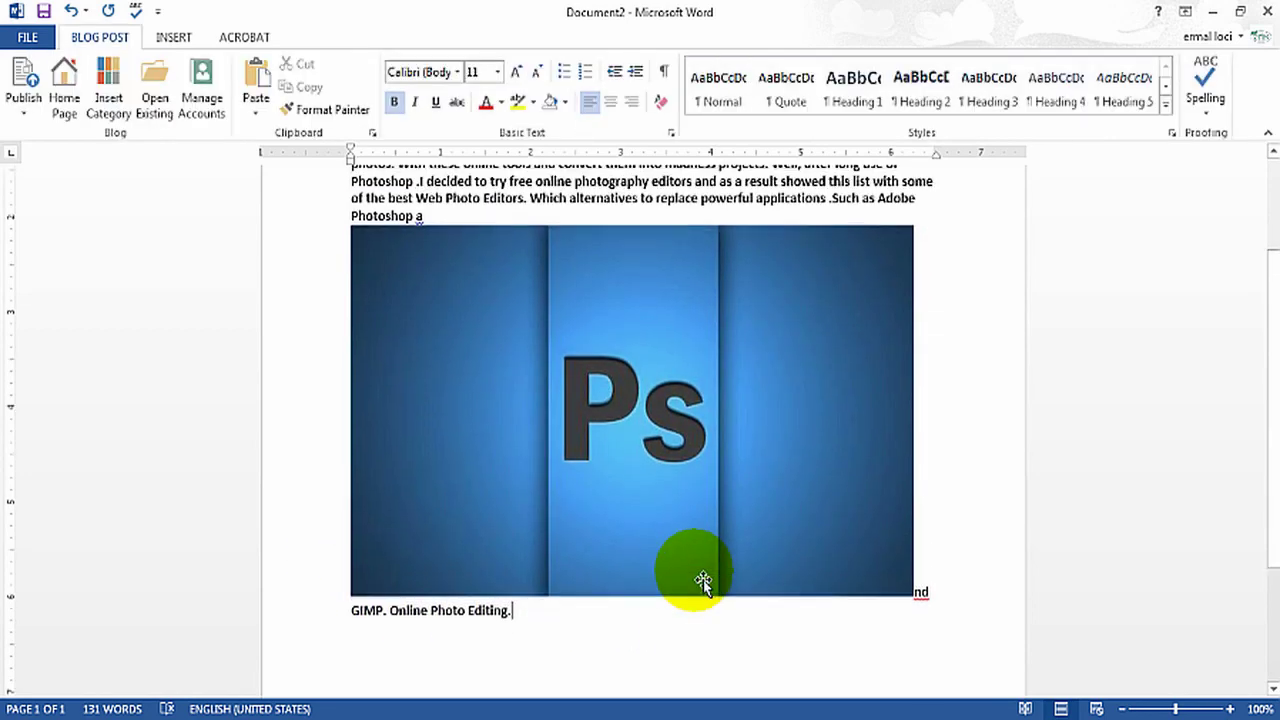
right_click(420, 582)
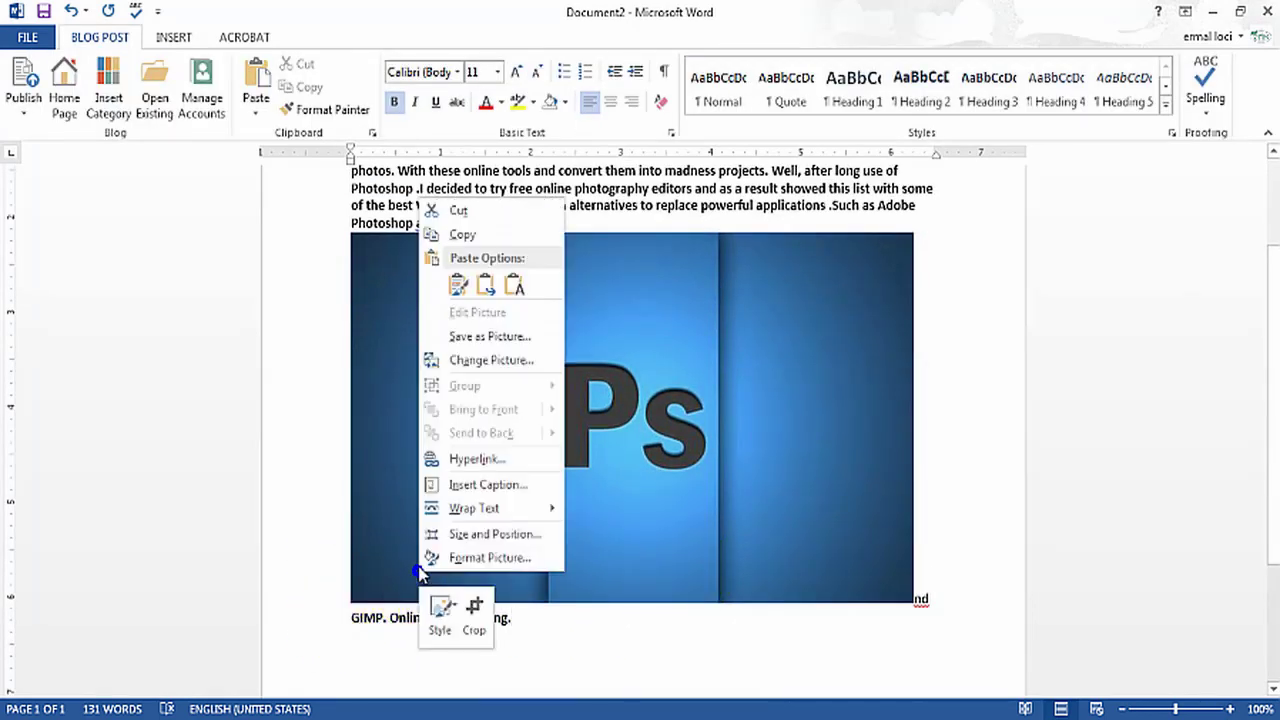
click(606, 436)
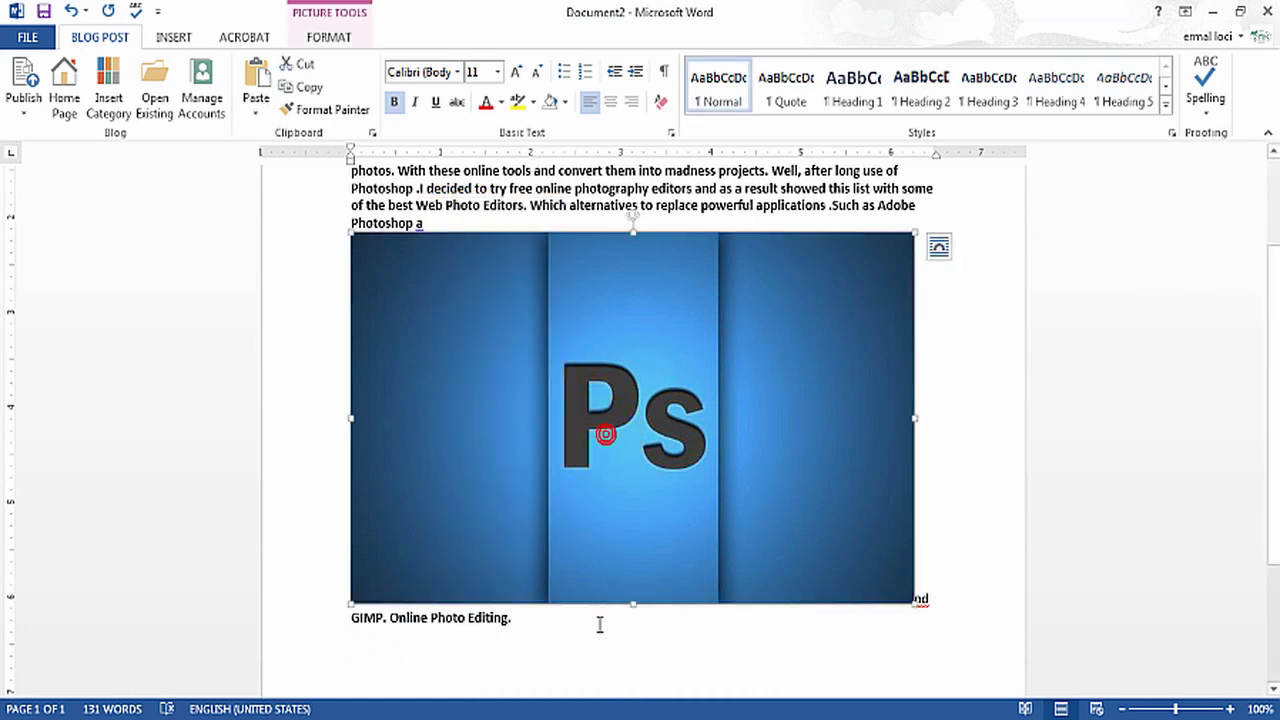
drag(549, 563, 543, 614)
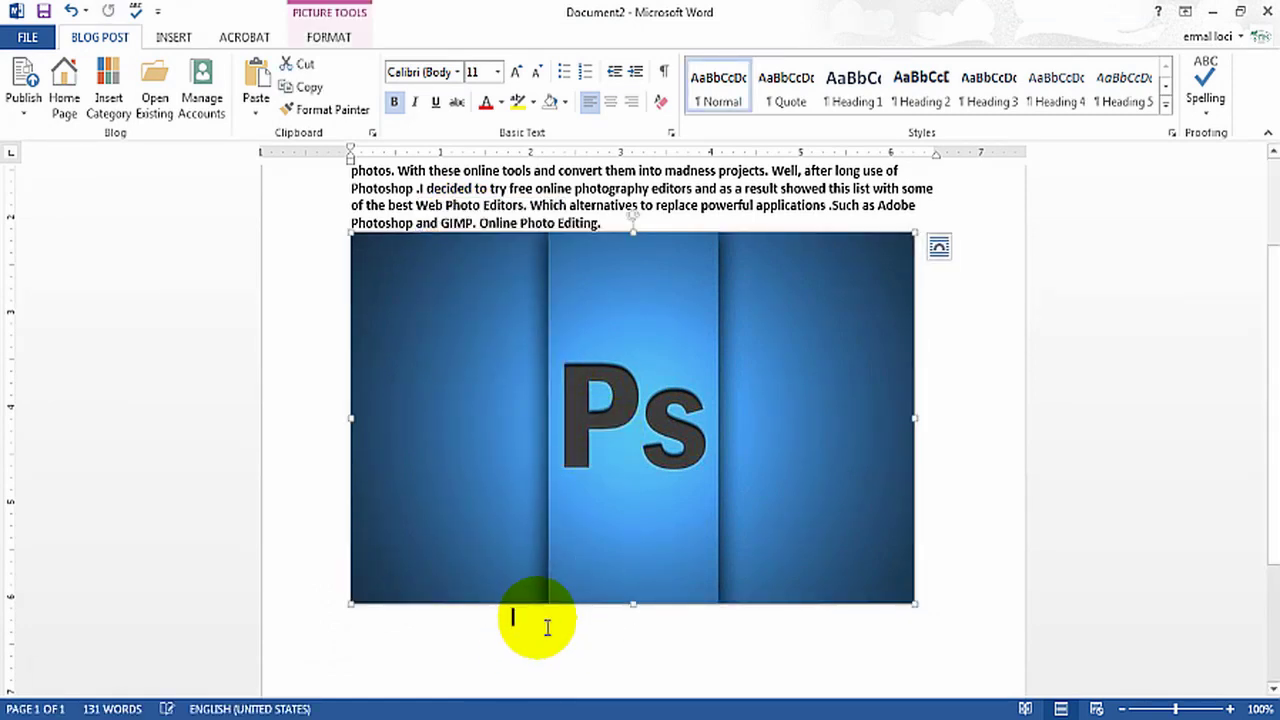
click(940, 314)
scroll(380, 420, up, 2)
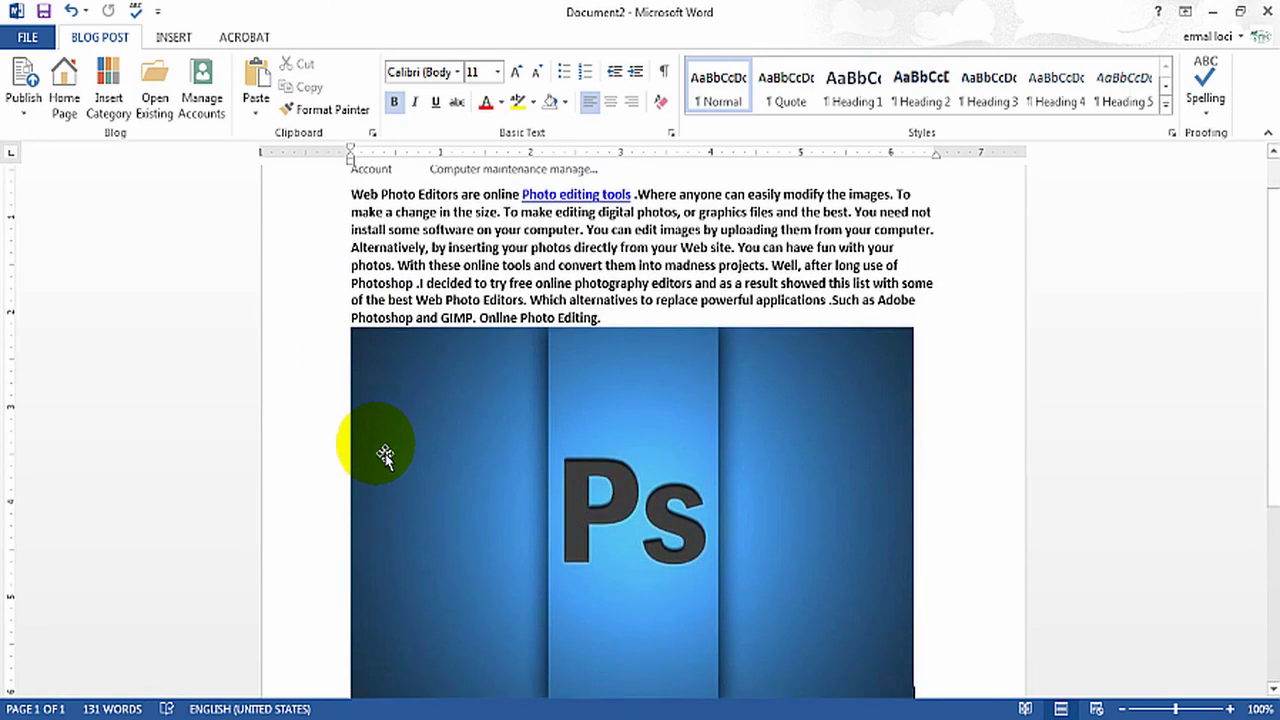
Step: Center the Ps picture together with its paragraph
scroll(408, 390, down, 1)
click(514, 417)
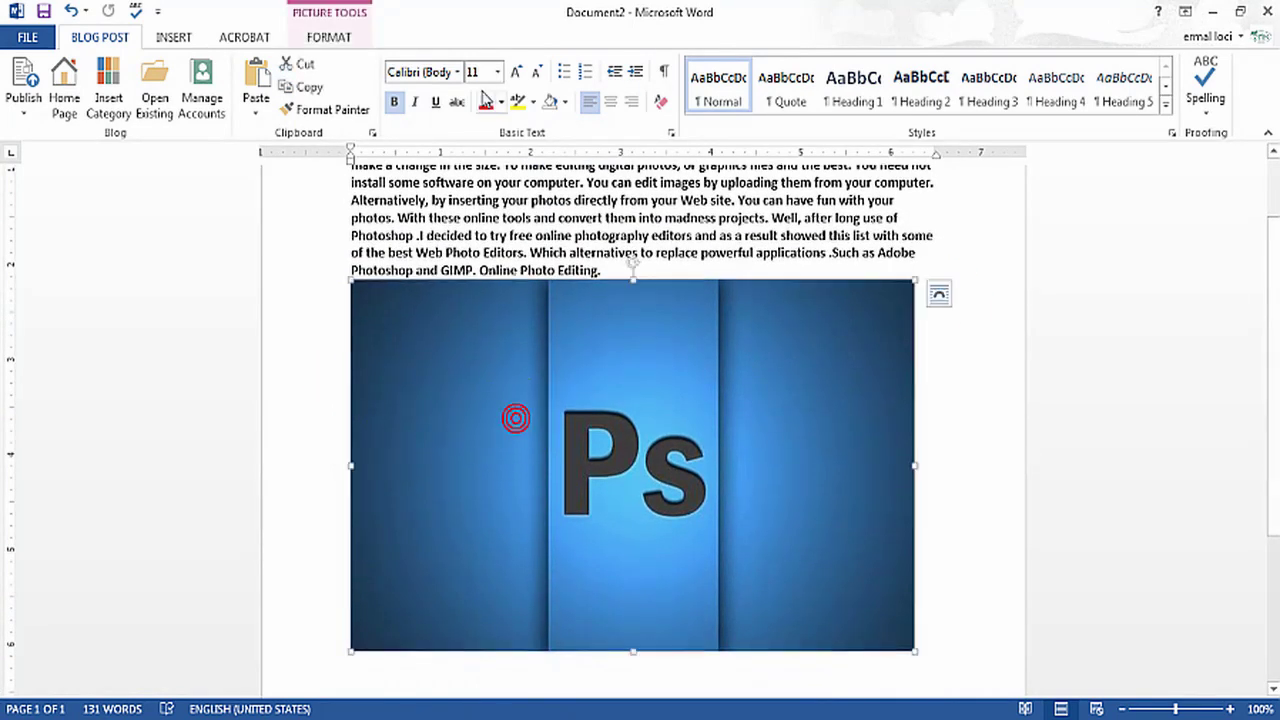
click(608, 102)
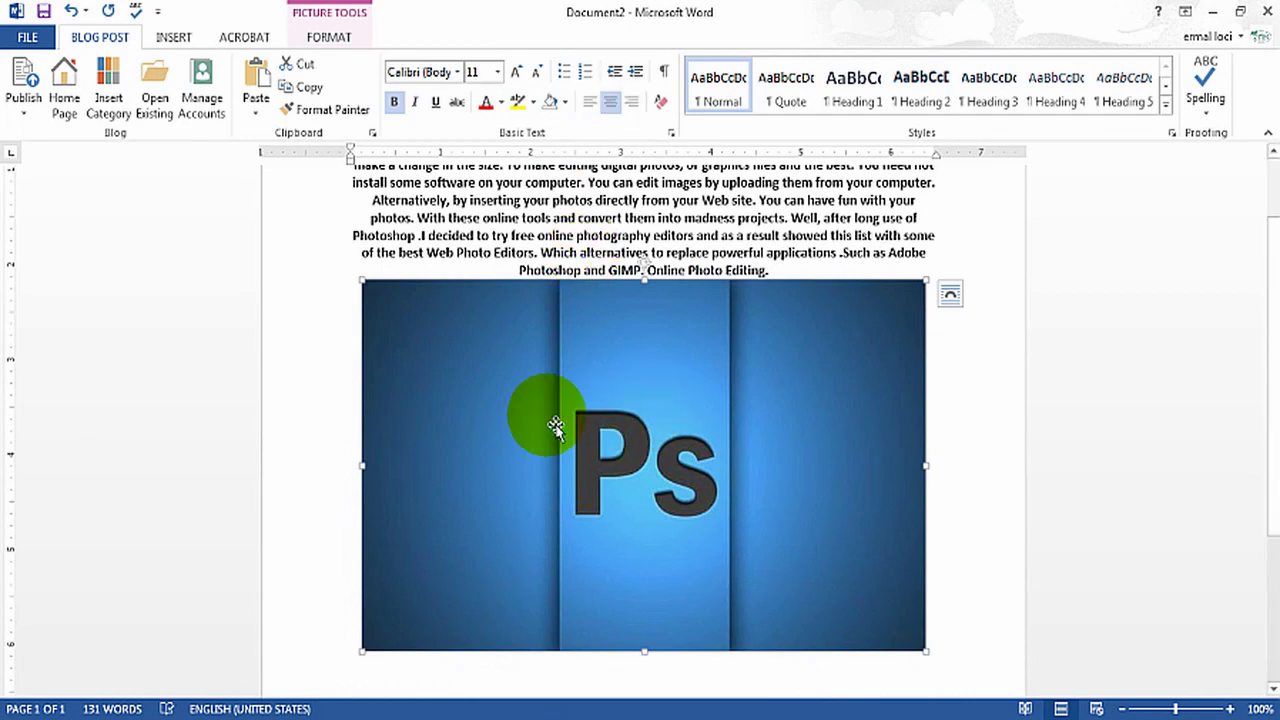
Step: Try moving the picture up into the middle of the paragraph text, and undo the move
click(290, 390)
scroll(443, 386, up, 2)
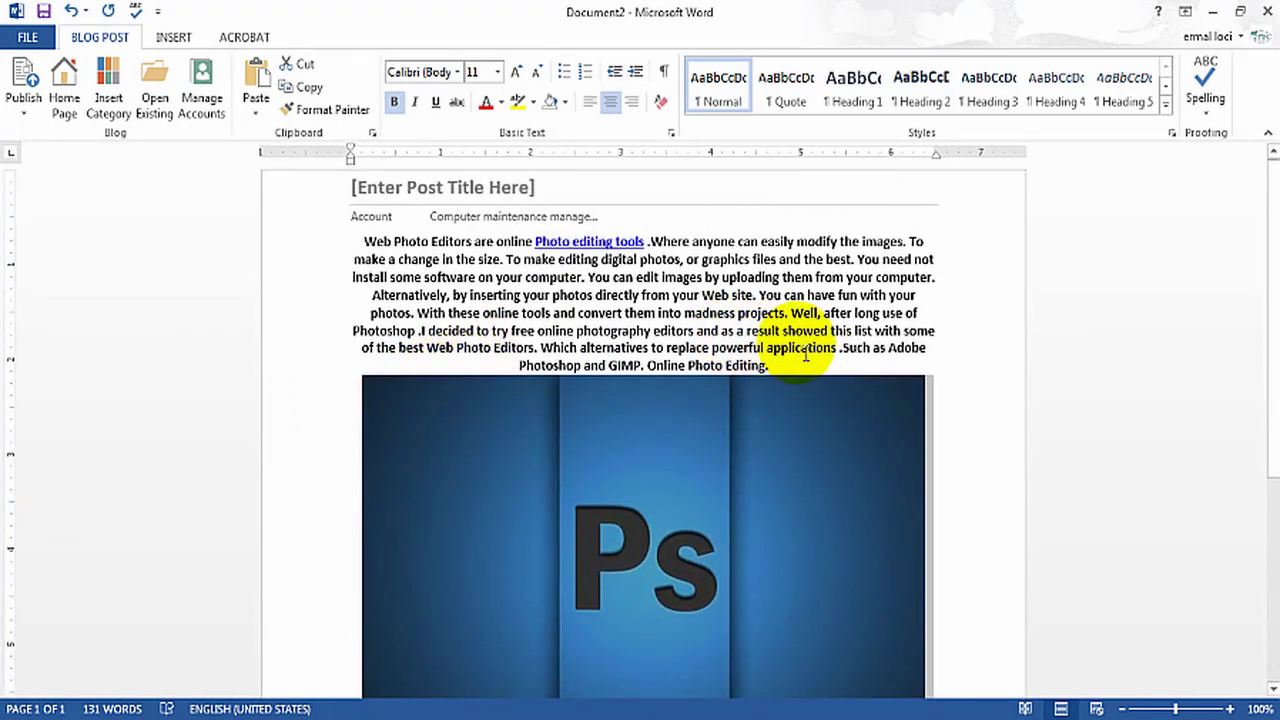
drag(748, 347, 757, 337)
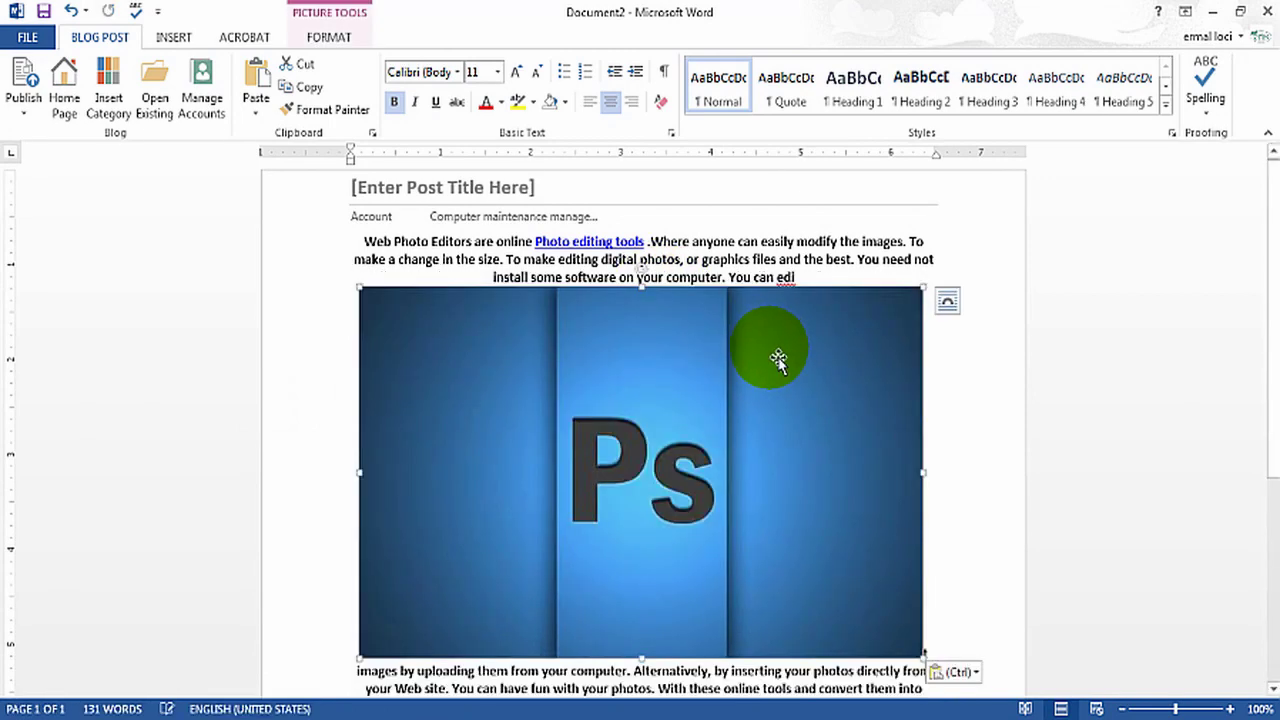
key(ctrl+z)
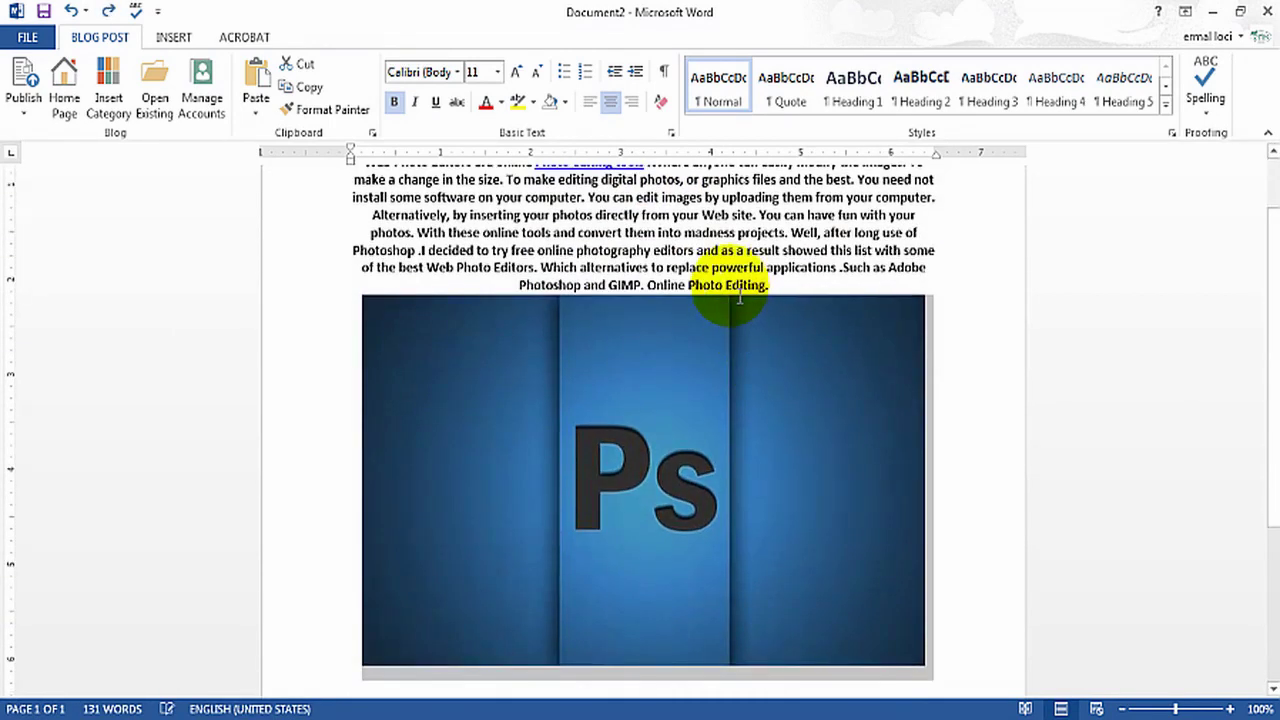
Step: Select the whole text paragraph, try right and left alignment, and set it to justified
drag(773, 285, 345, 253)
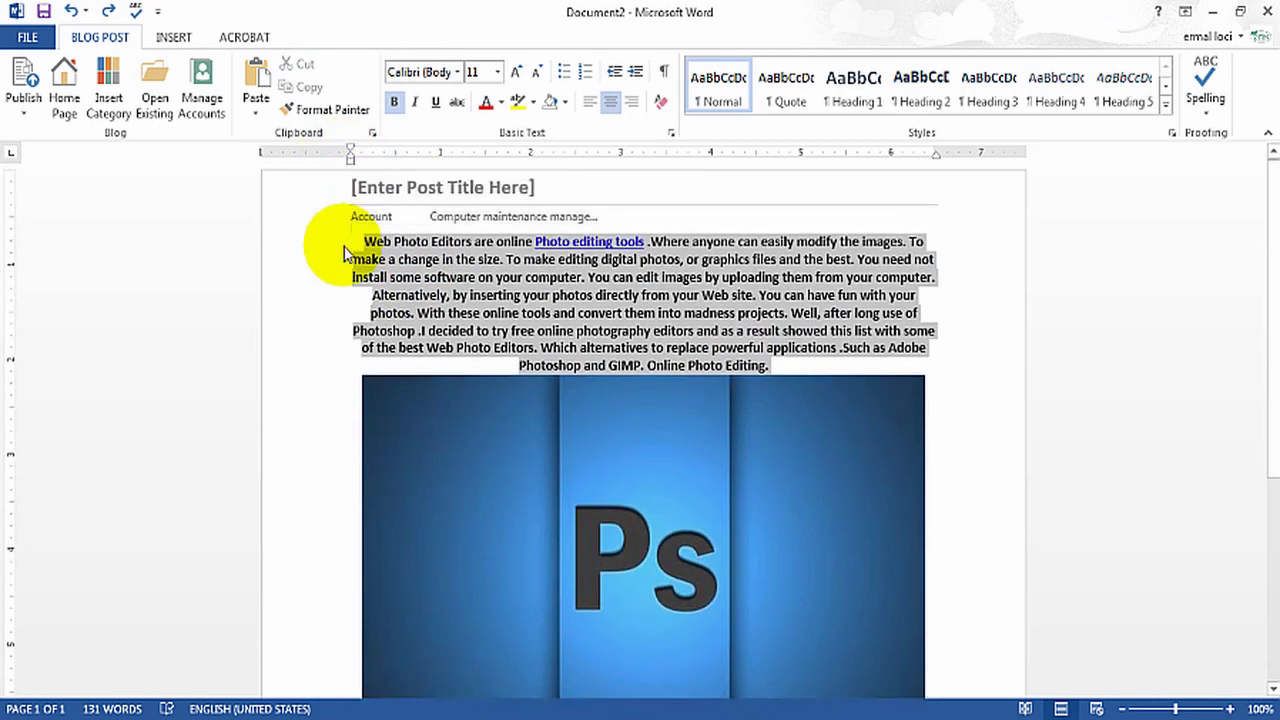
click(631, 101)
click(589, 103)
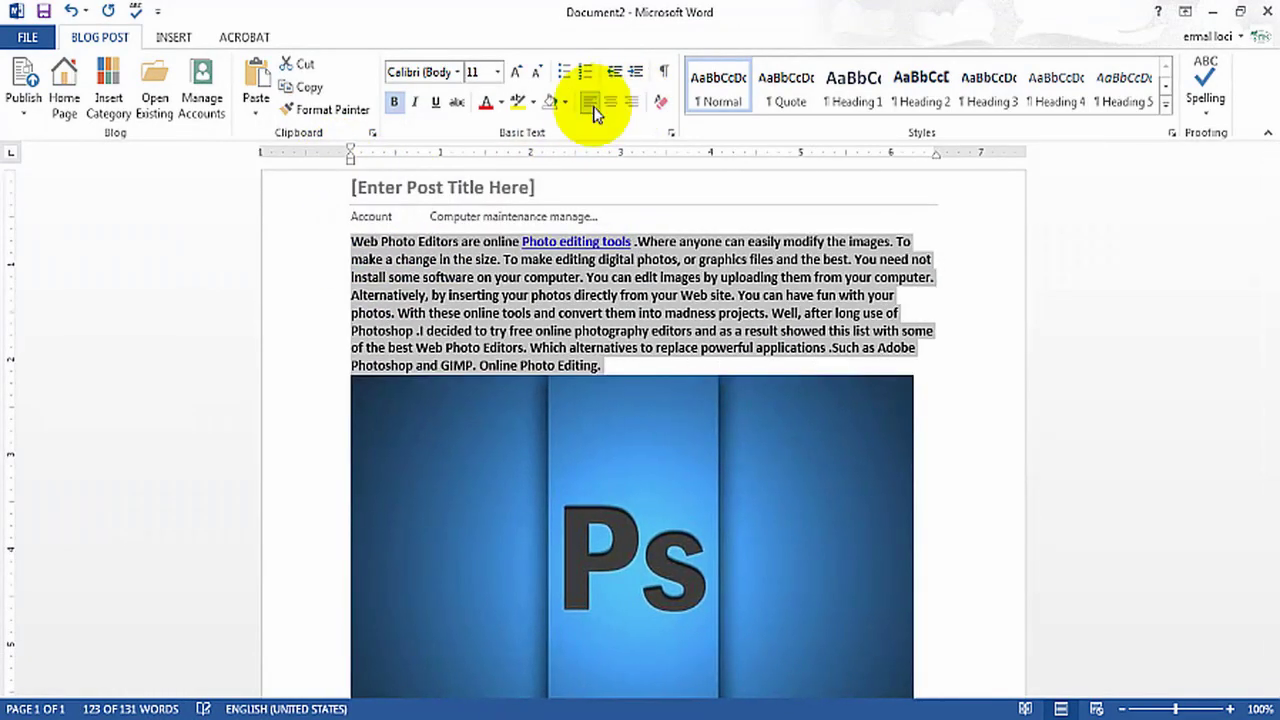
click(592, 106)
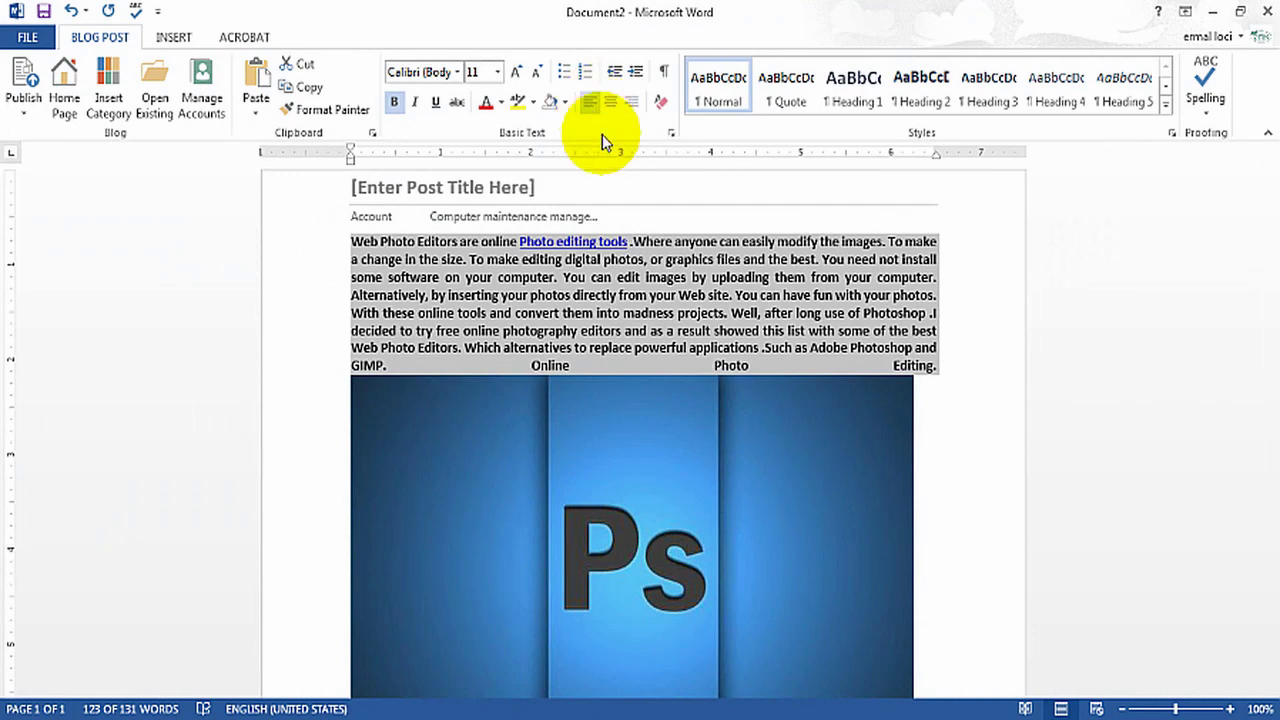
Step: Insert a paragraph break after "Online Photo Editing." to separate the text from the picture below
click(962, 368)
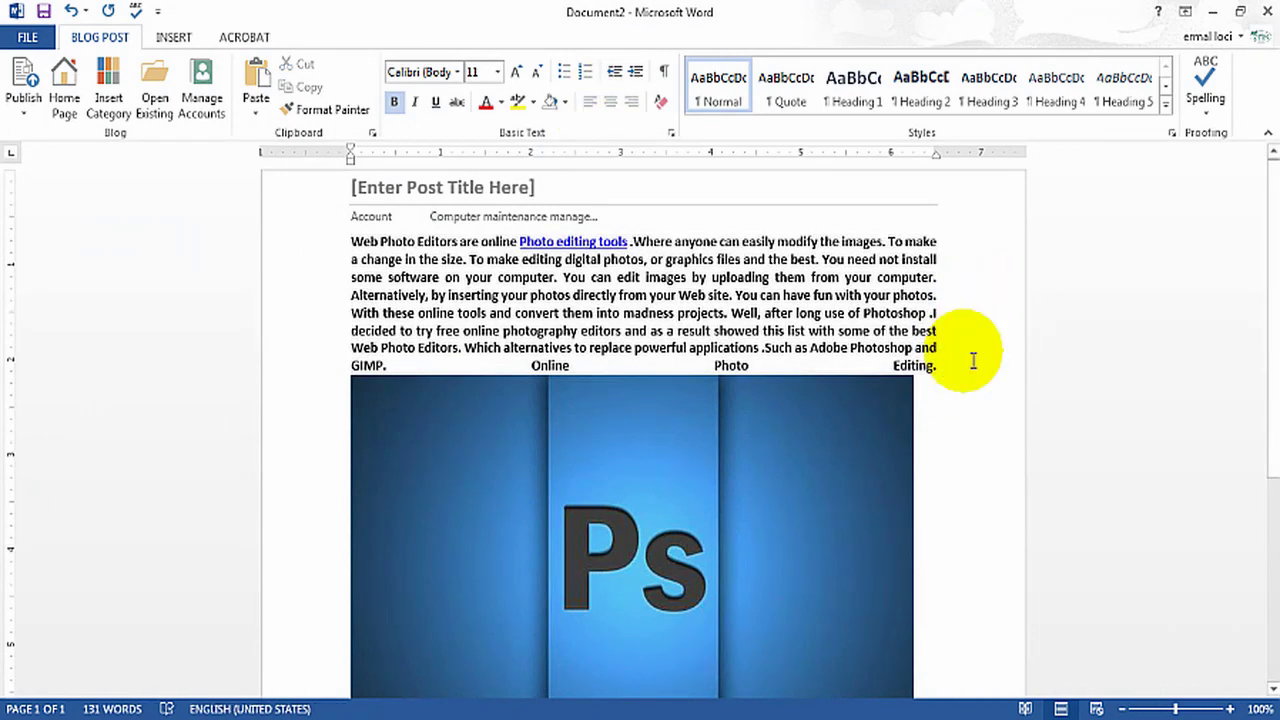
key(Return)
scroll(903, 409, down, 4)
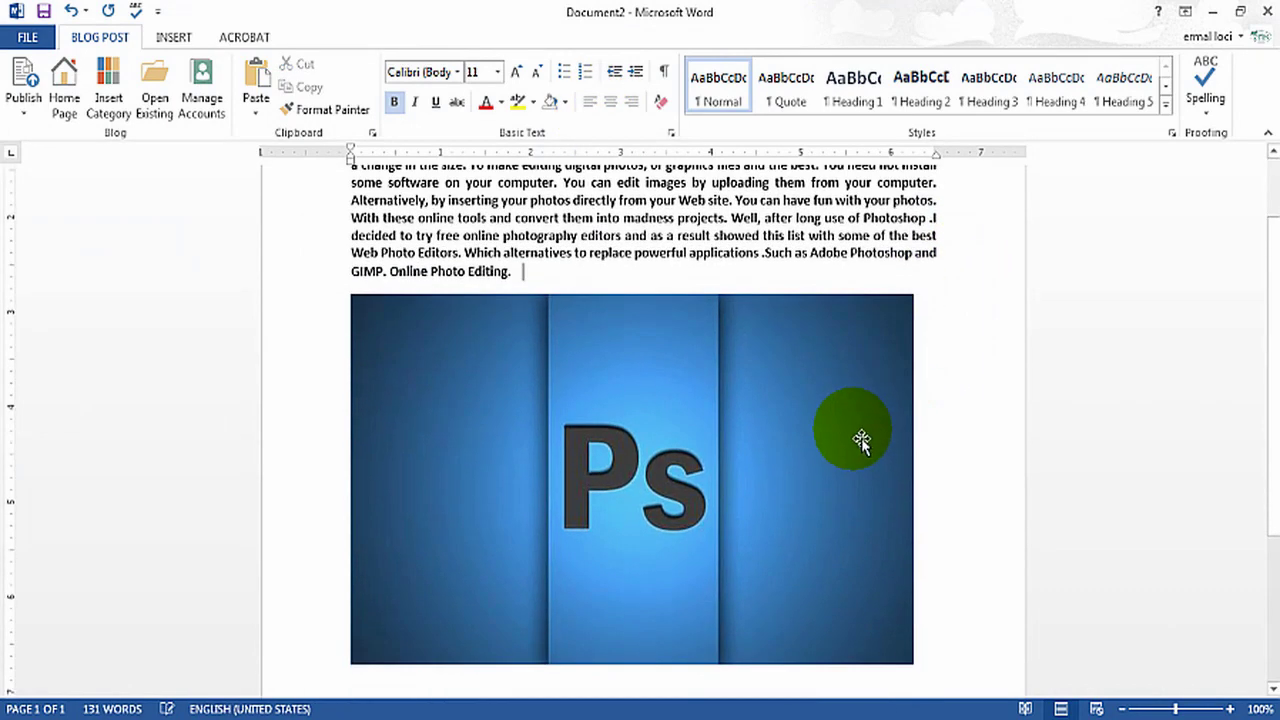
scroll(800, 423, up, 3)
scroll(771, 412, up, 1)
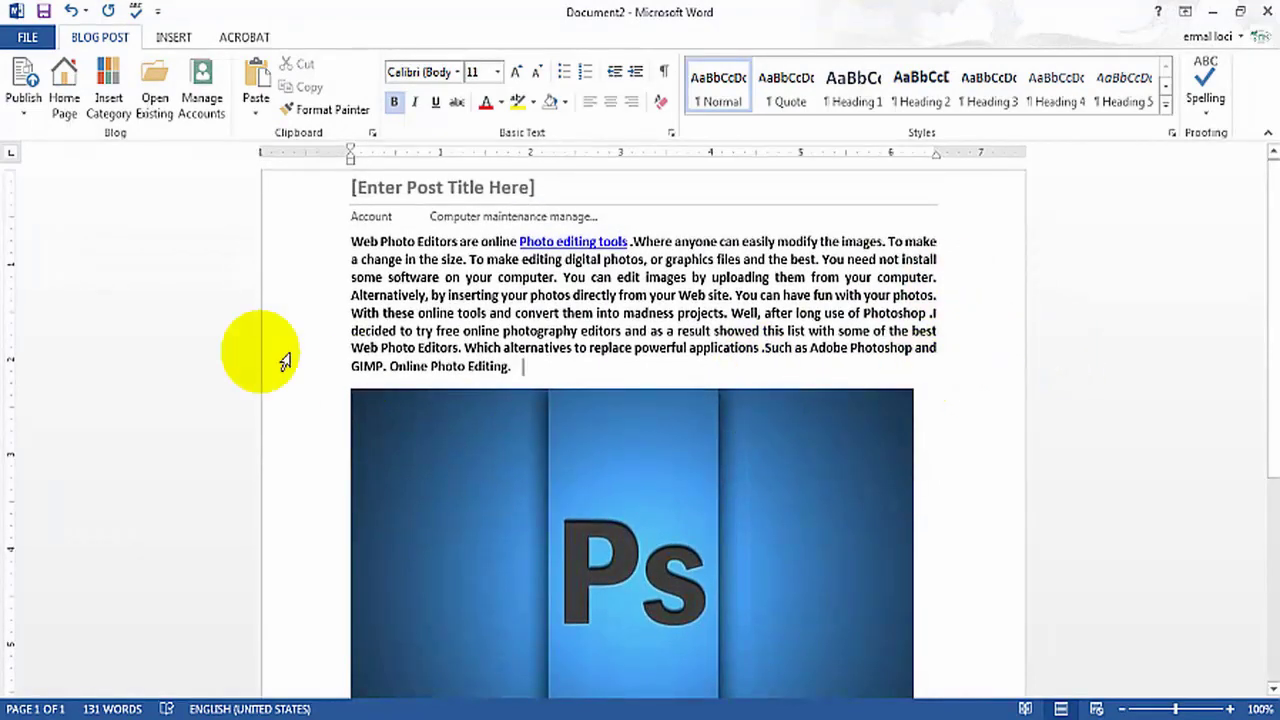
click(23, 110)
click(131, 243)
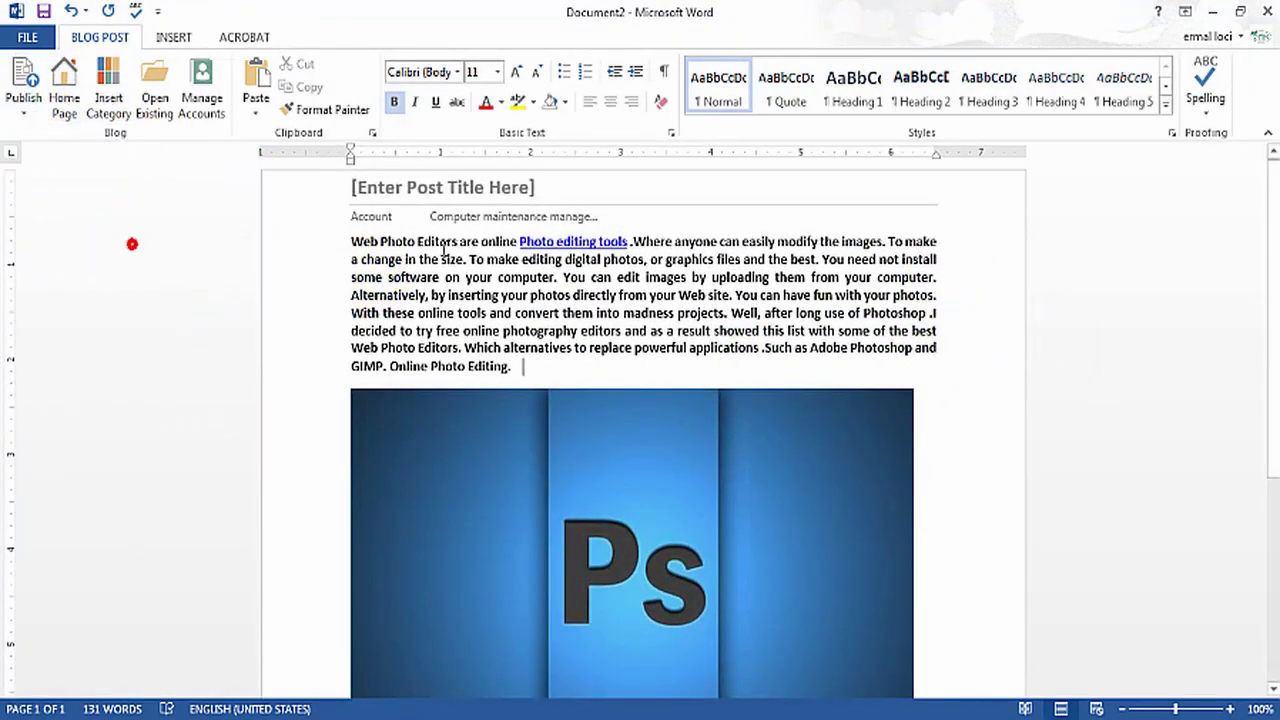
Step: Replace the post title placeholder with "Test post"
click(543, 190)
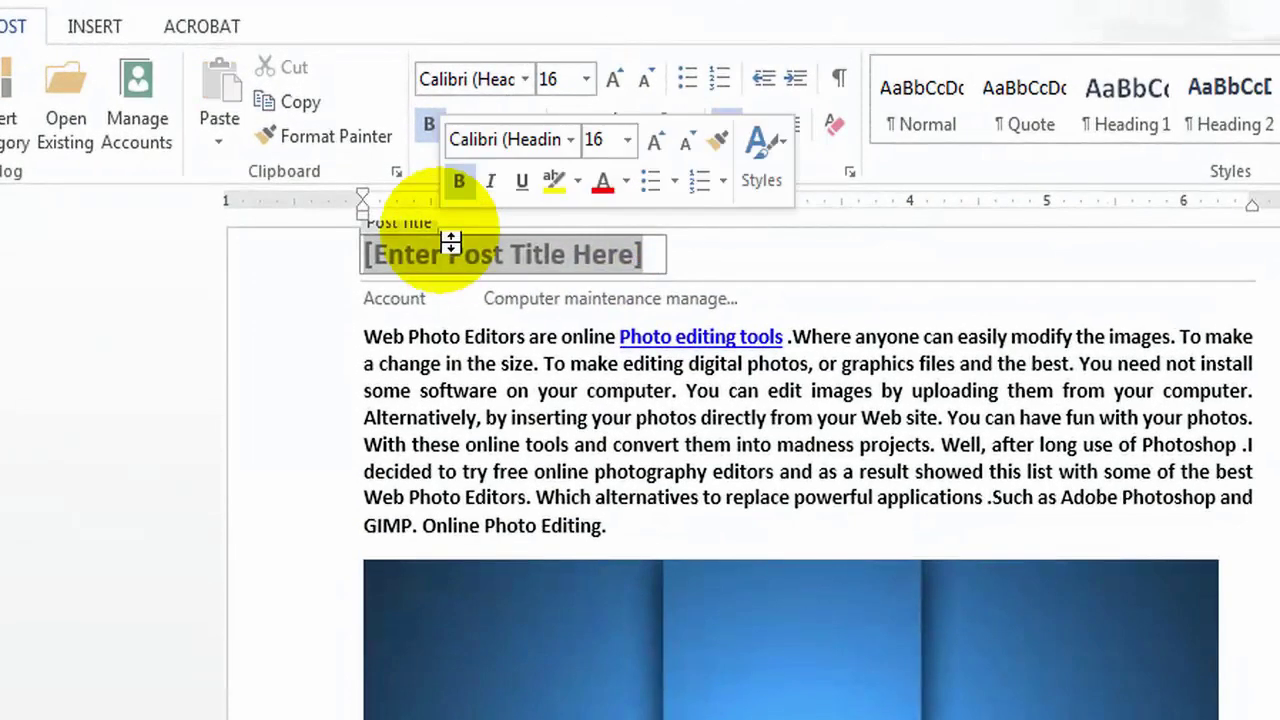
text(po)
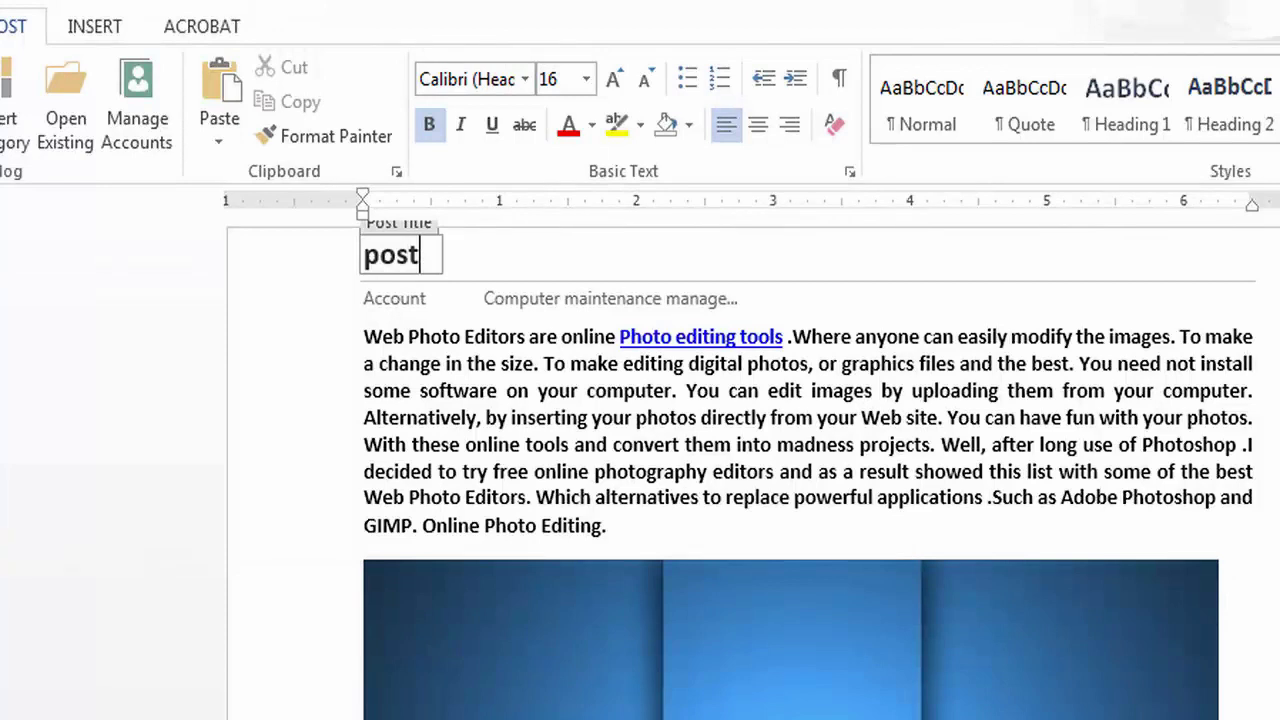
text(st)
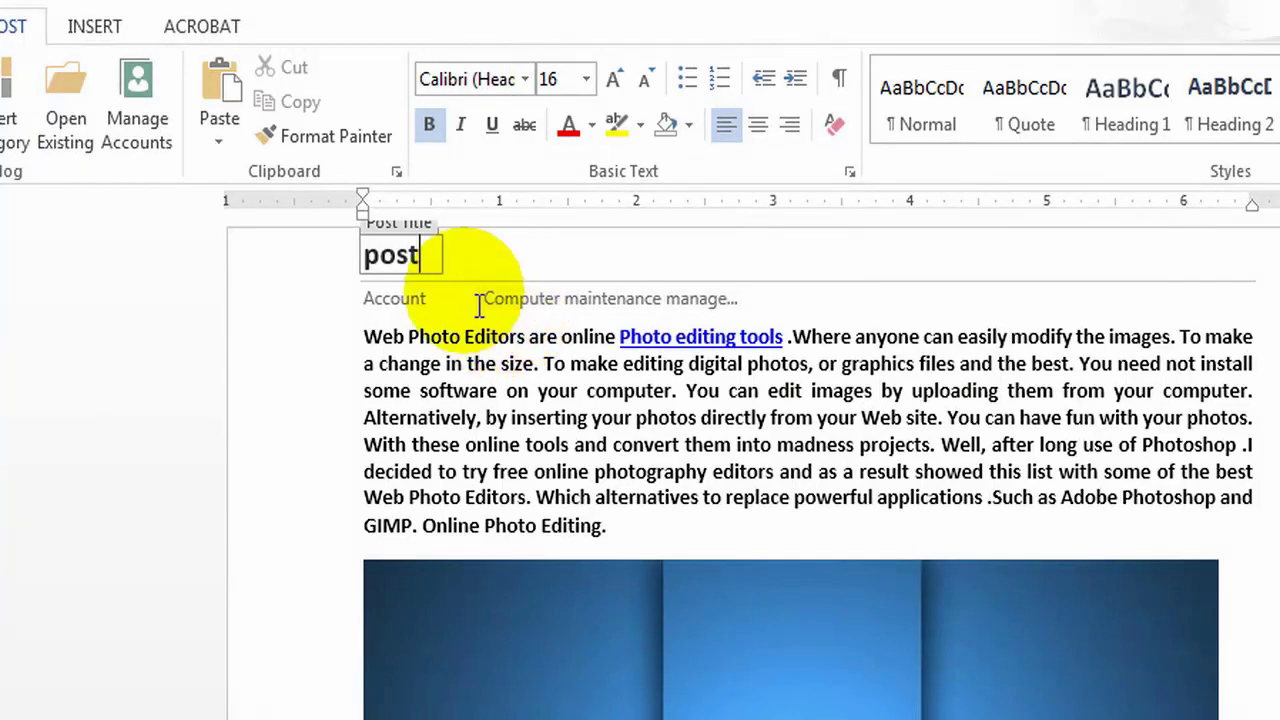
click(363, 256)
text(te)
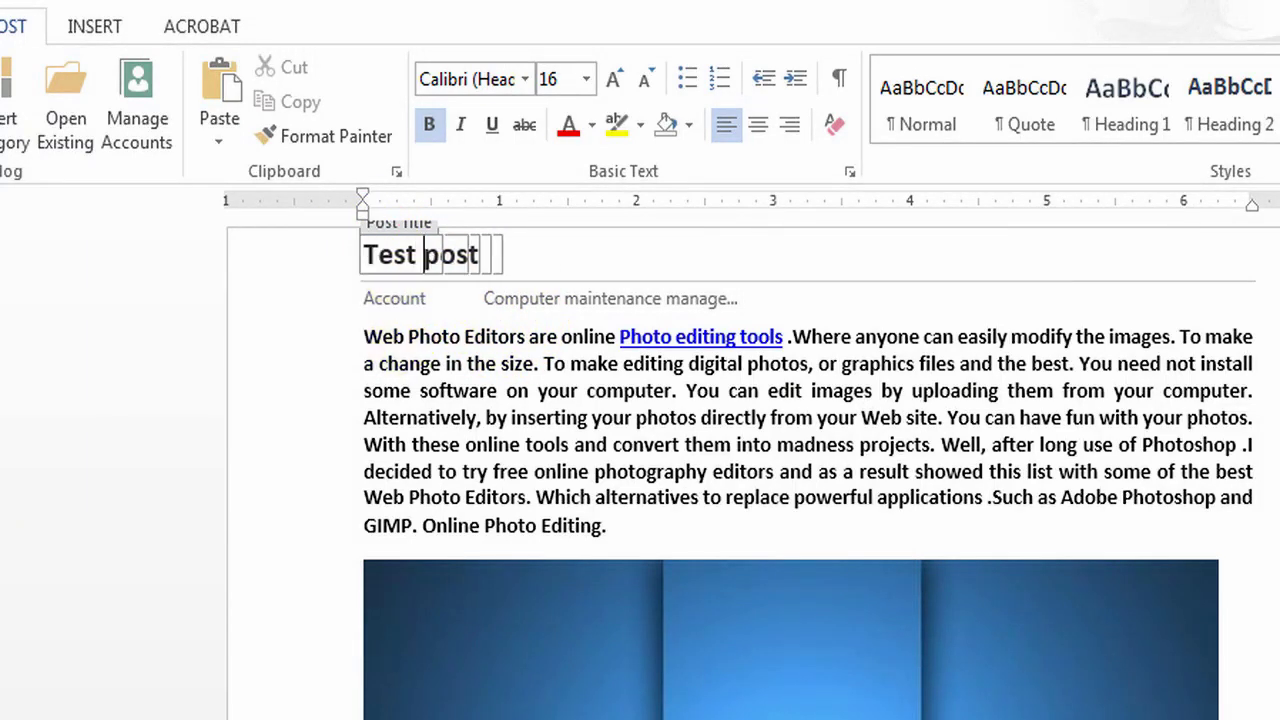
Step: Check which blog accounts are available for the post and keep the current one
click(560, 320)
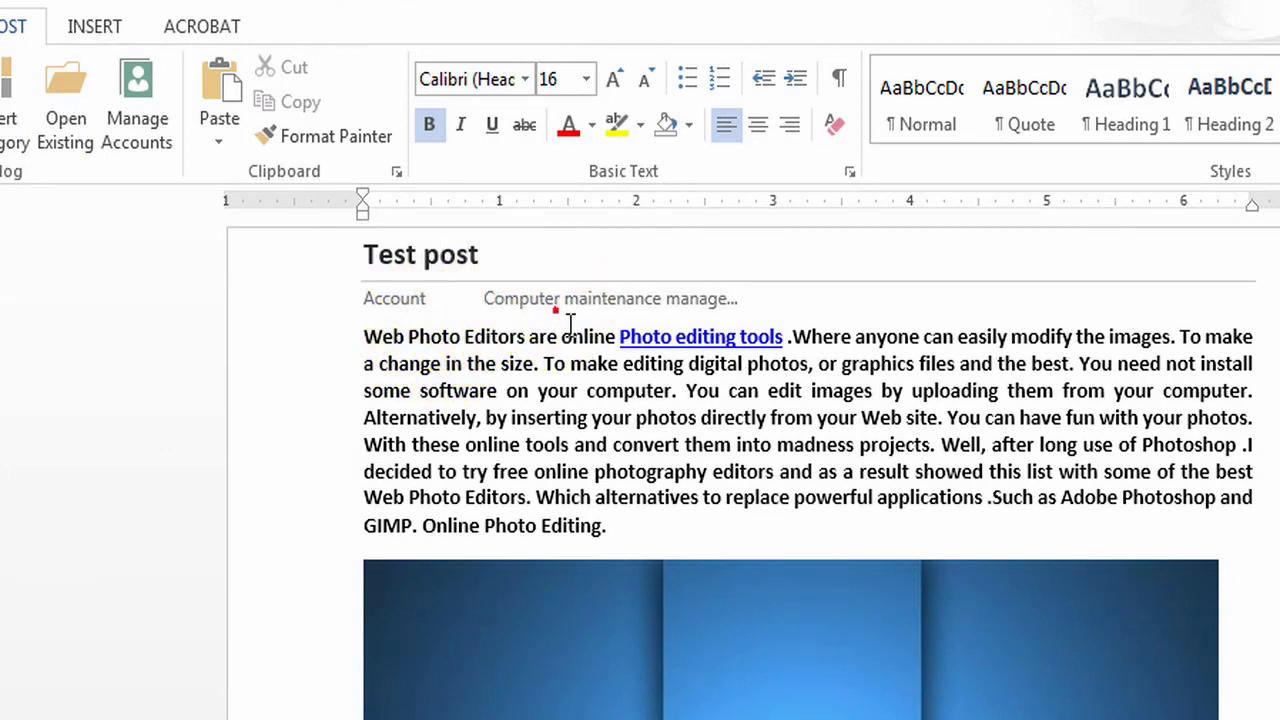
click(582, 298)
click(756, 301)
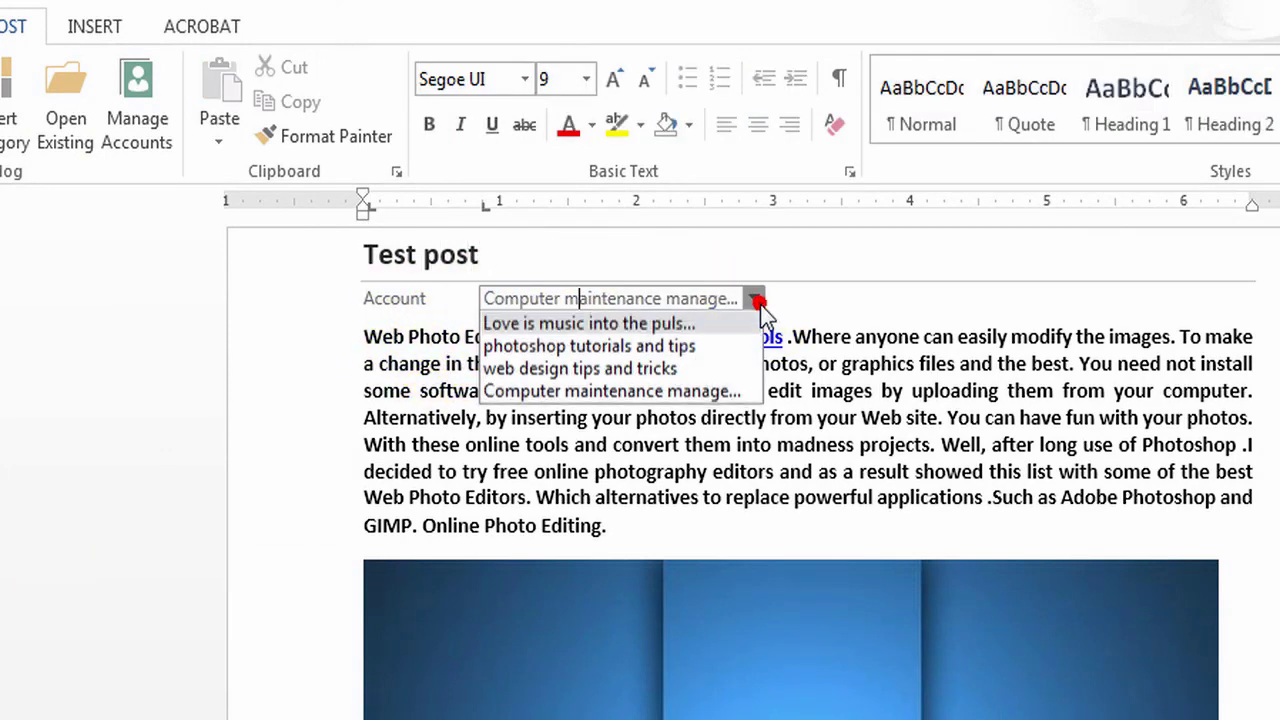
click(757, 304)
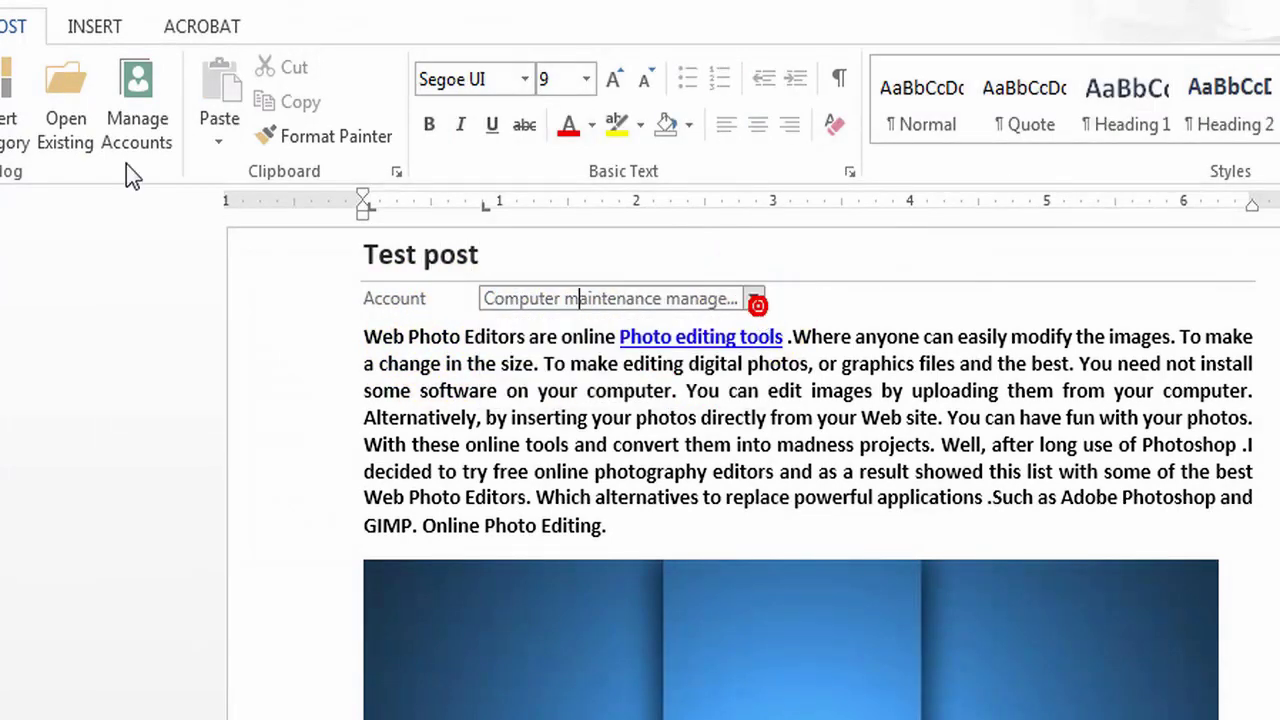
Step: Add a category field to the post, browse the existing categories, and enter the new category "blog test"
click(8, 113)
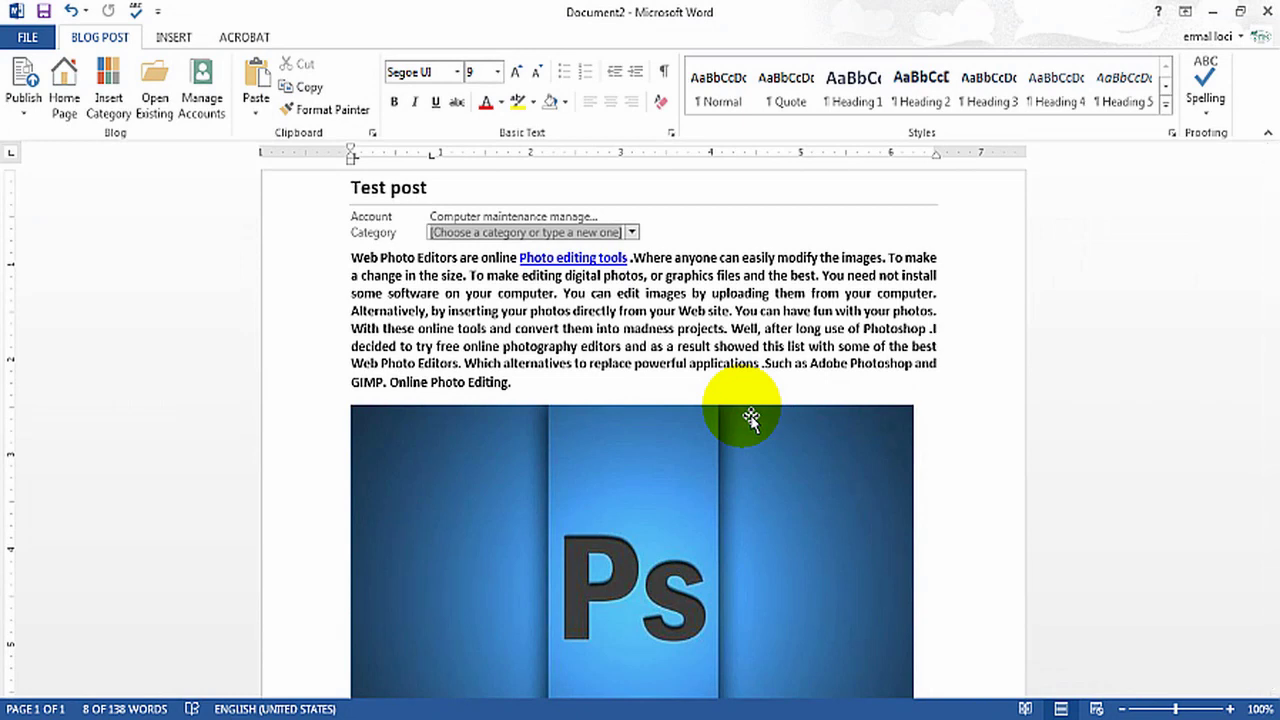
click(632, 232)
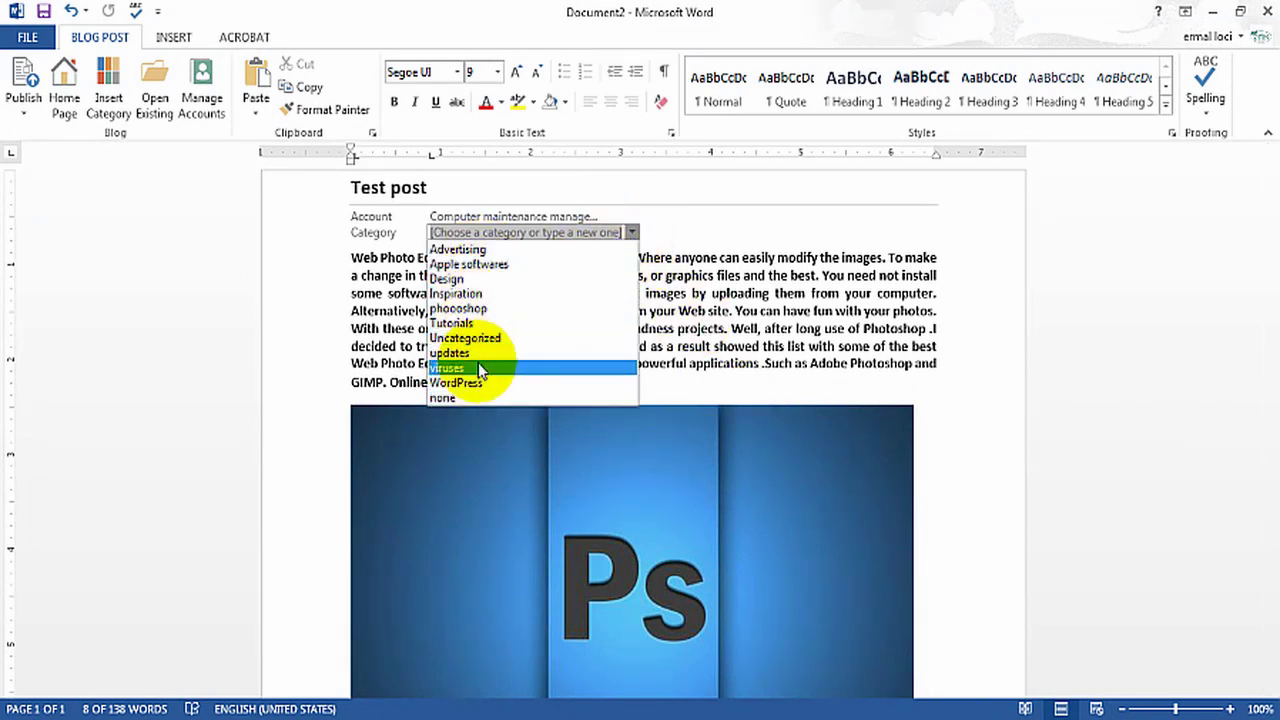
click(750, 228)
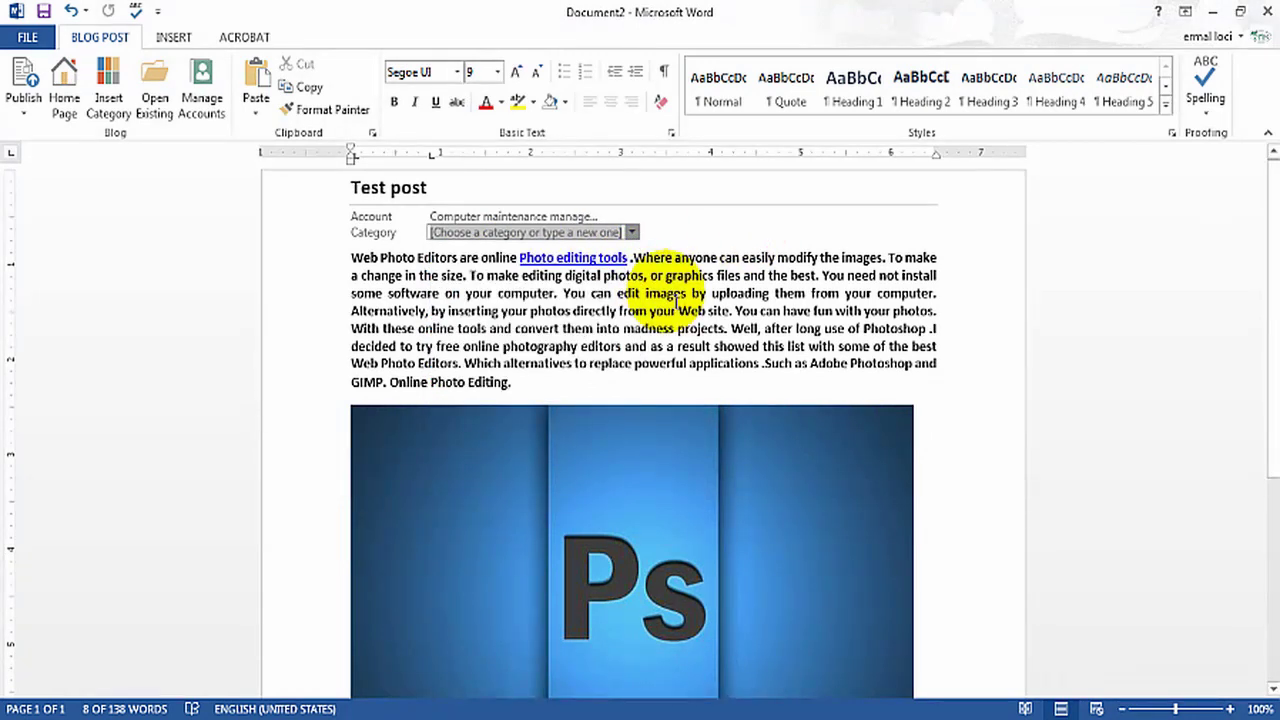
text(te)
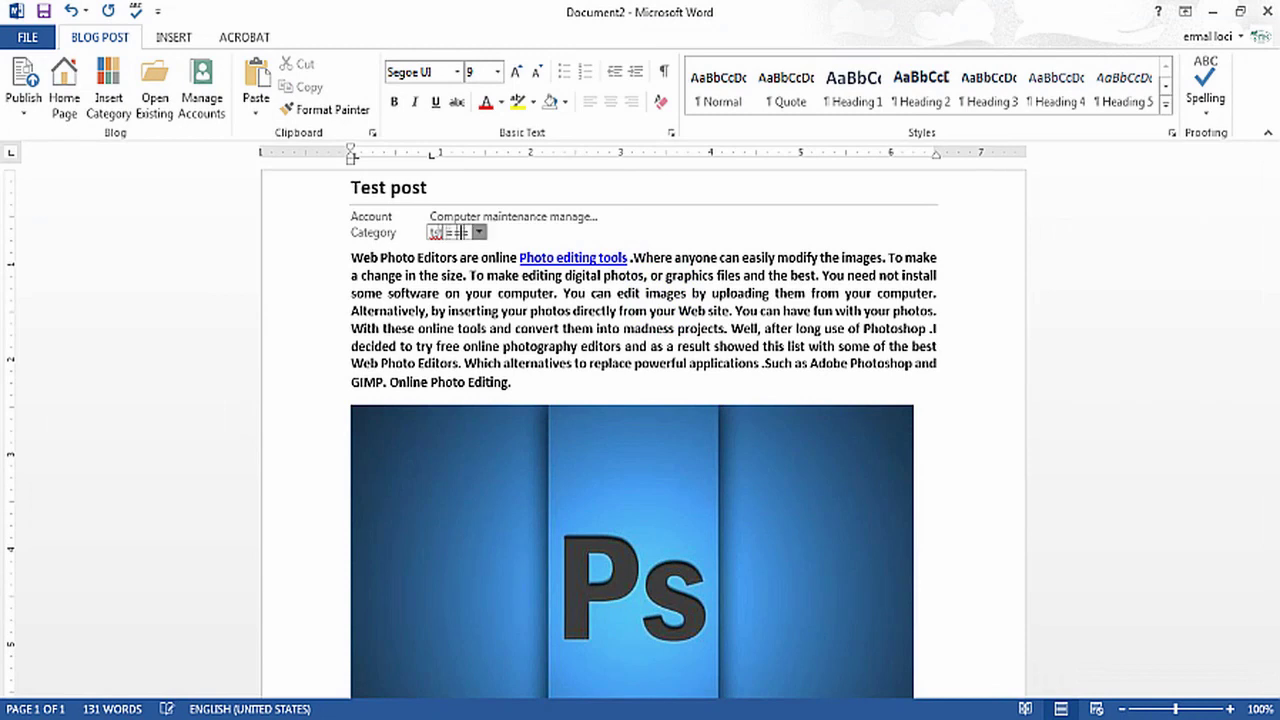
key(BackSpace)
key(BackSpace)
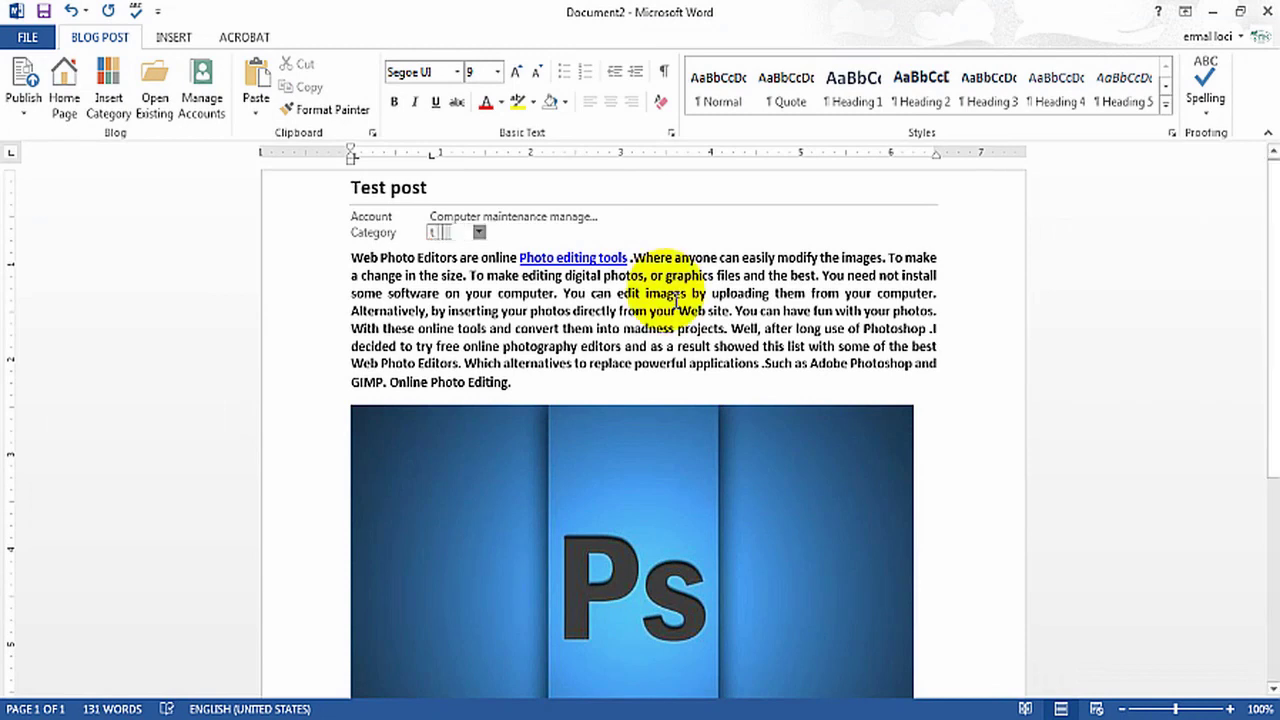
key(BackSpace)
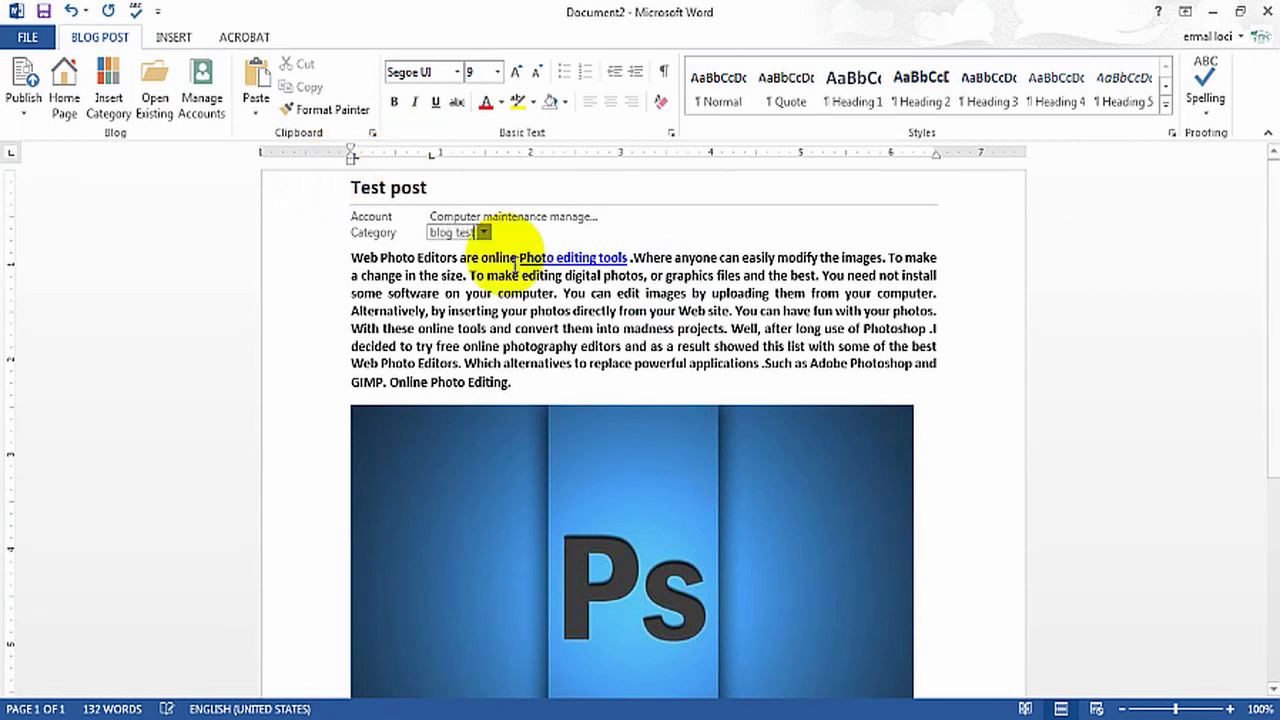
Step: Publish the post to the blog as a draft
click(23, 118)
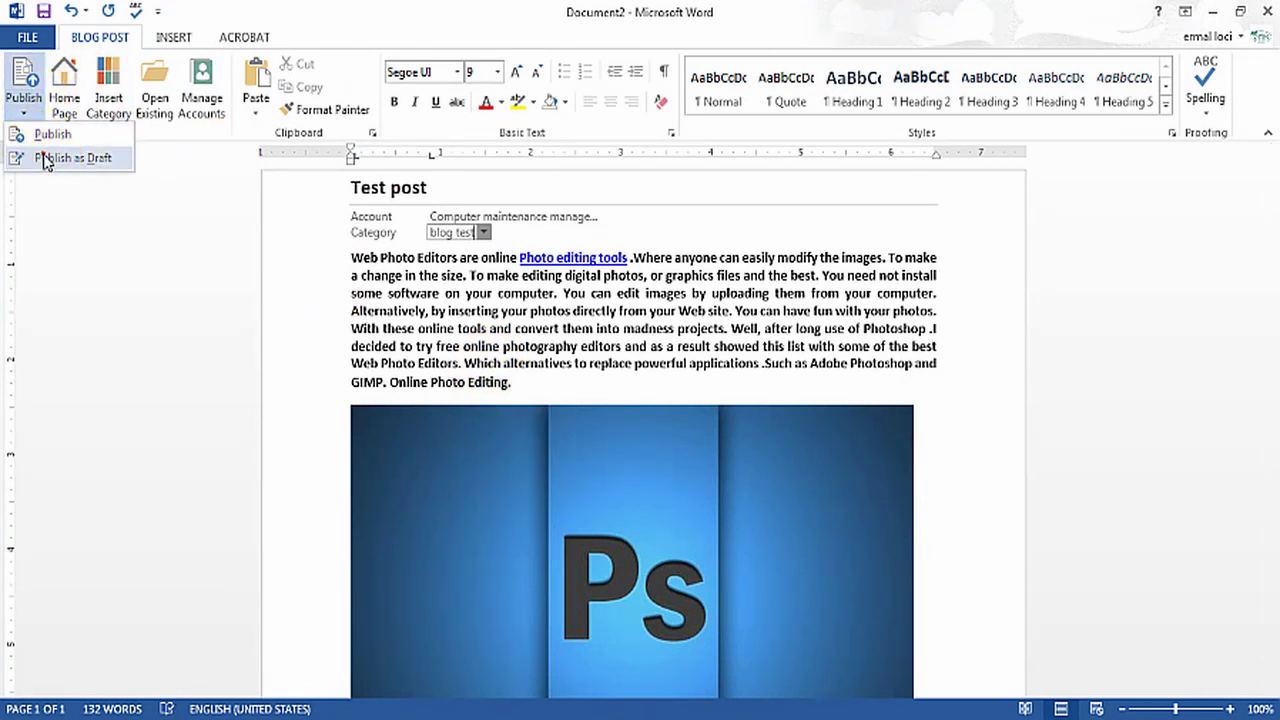
click(43, 157)
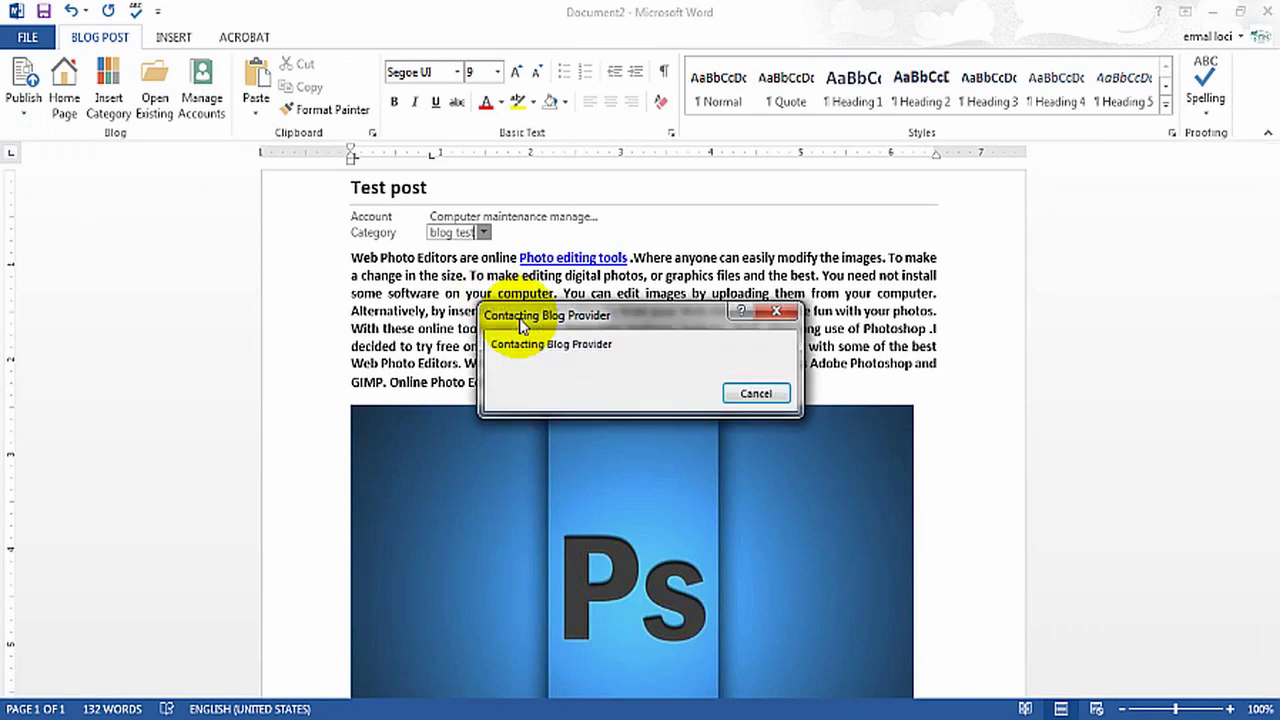
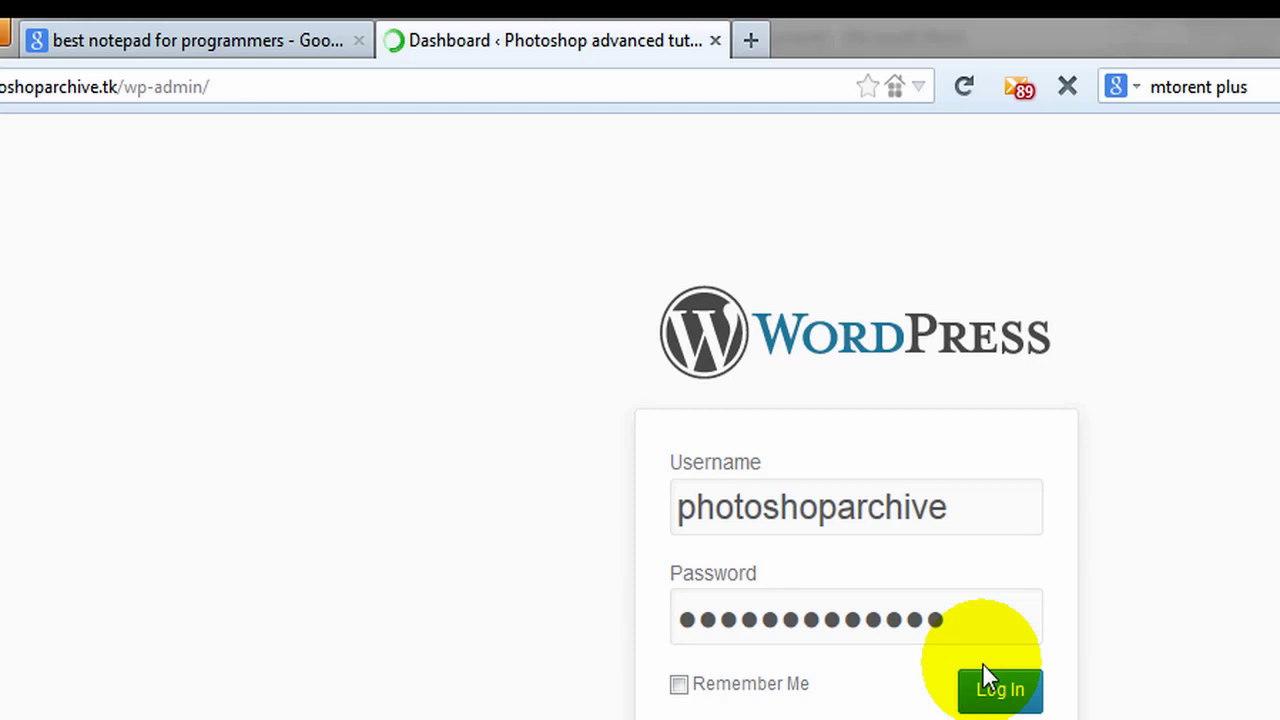
Step: Open the list of all posts in the WordPress dashboard and look through it for the test post
mouse_move(5, 540)
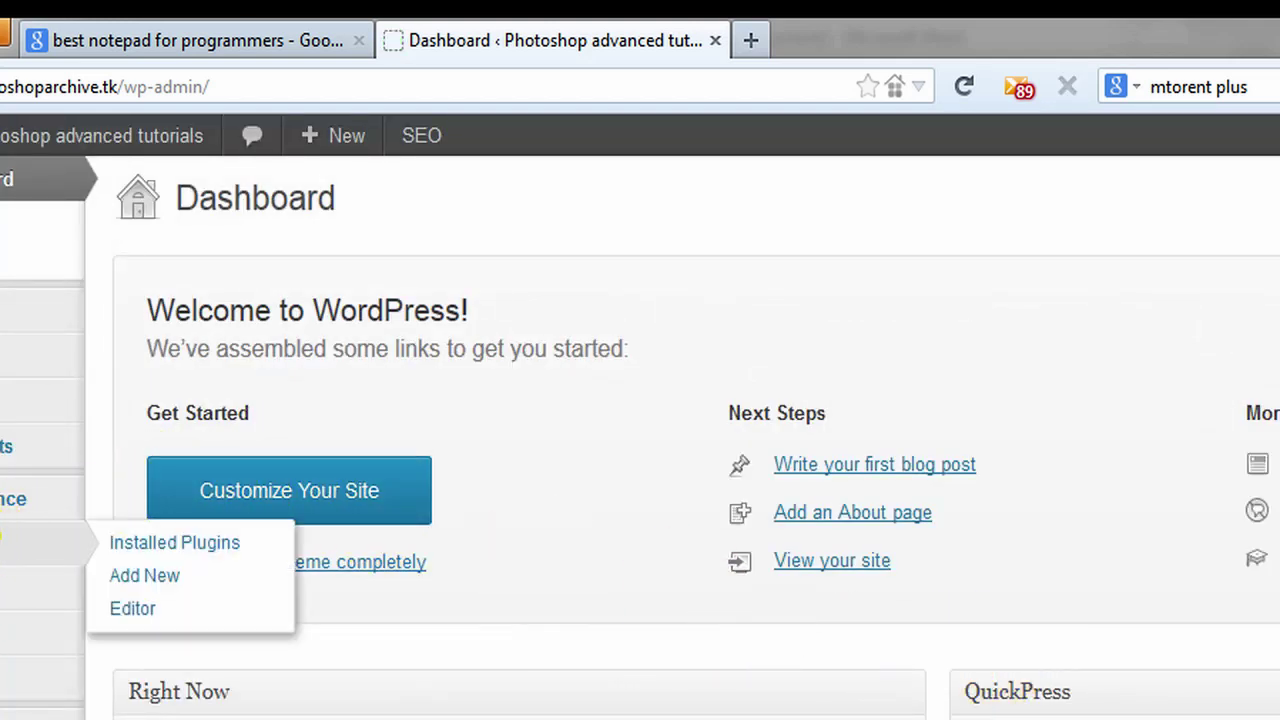
mouse_move(50, 312)
click(132, 312)
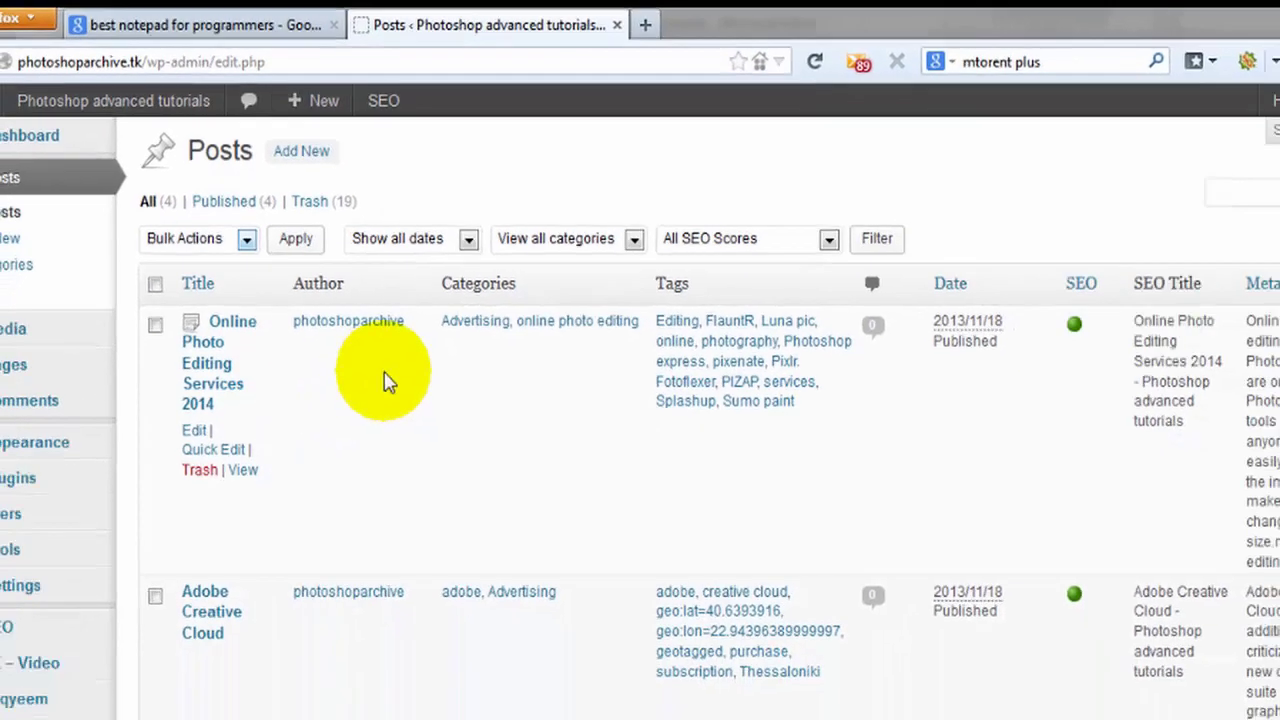
scroll(388, 380, down, 5)
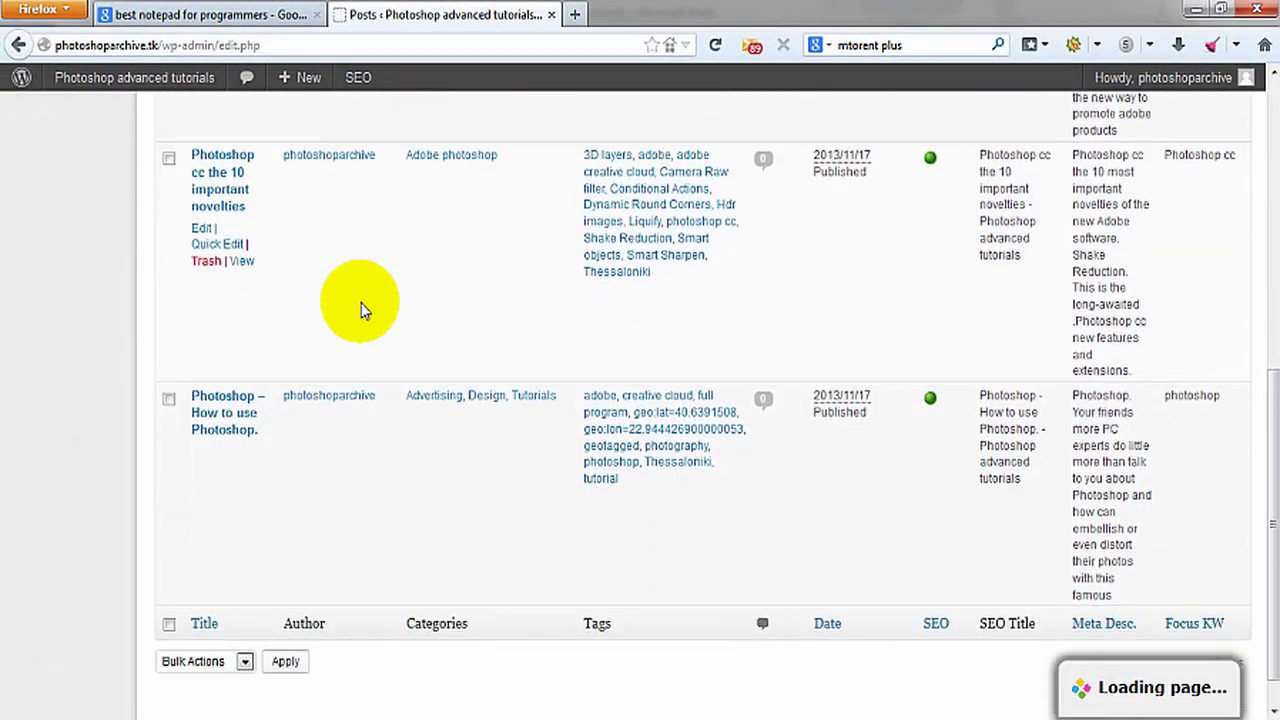
scroll(362, 310, down, 1)
scroll(362, 310, up, 5)
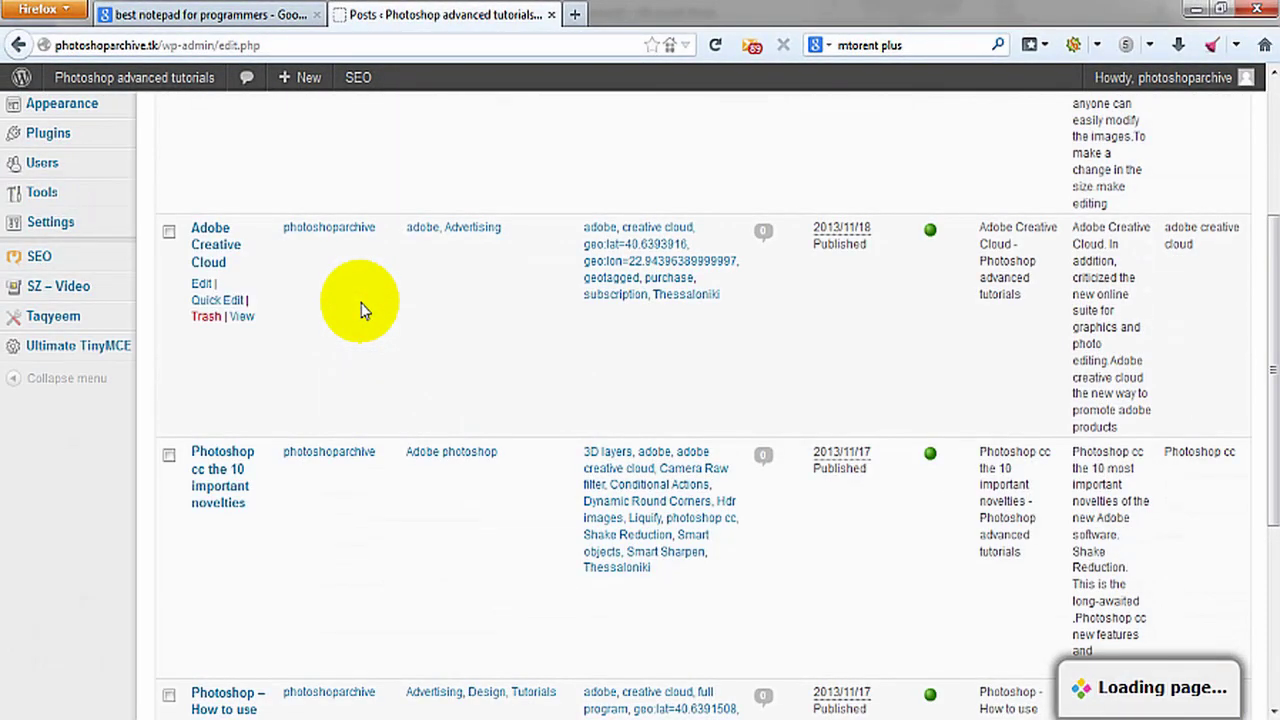
scroll(362, 310, up, 3)
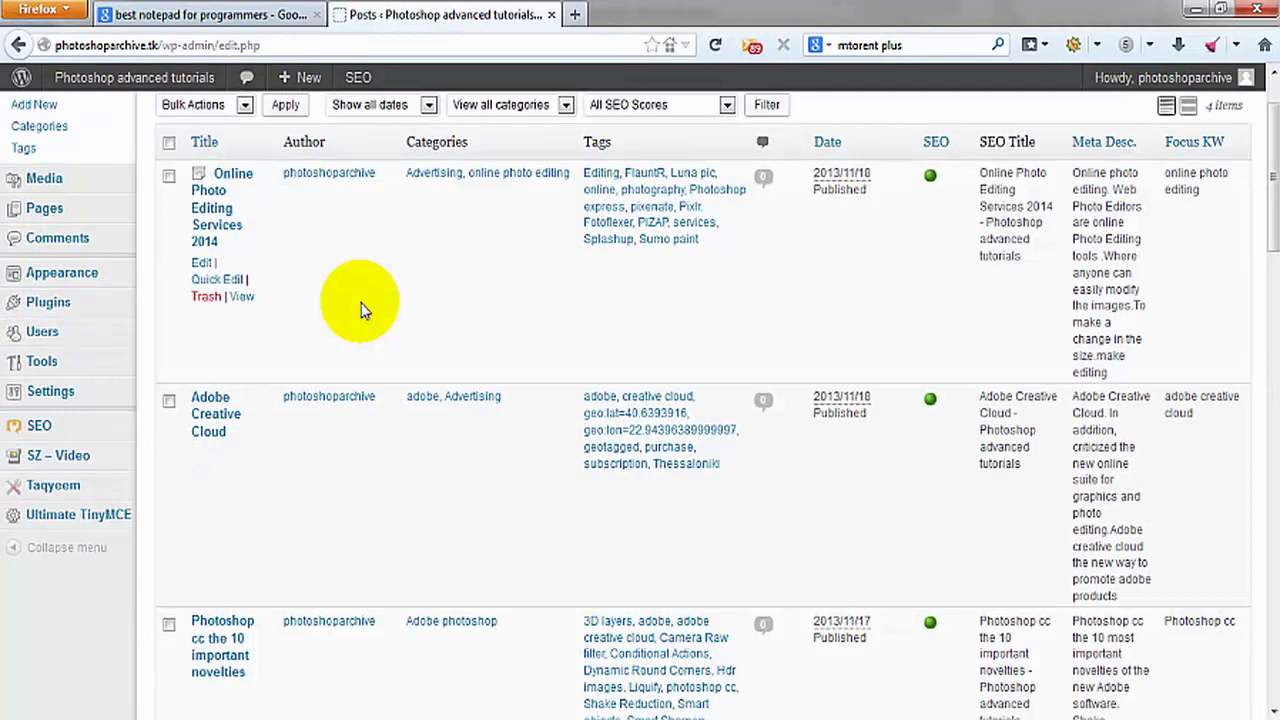
scroll(362, 310, up, 2)
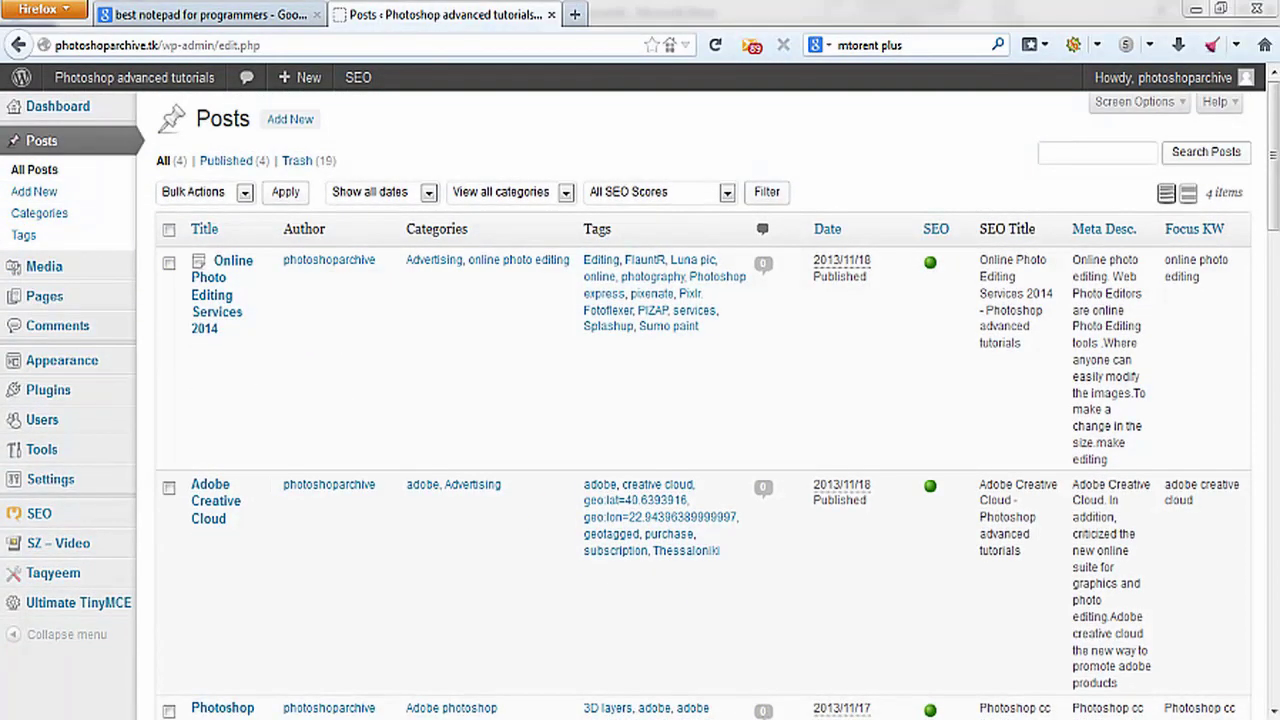
Step: Switch to Word and change the post's blog account to "photoshop tutorials and tips"
key(alt+Tab)
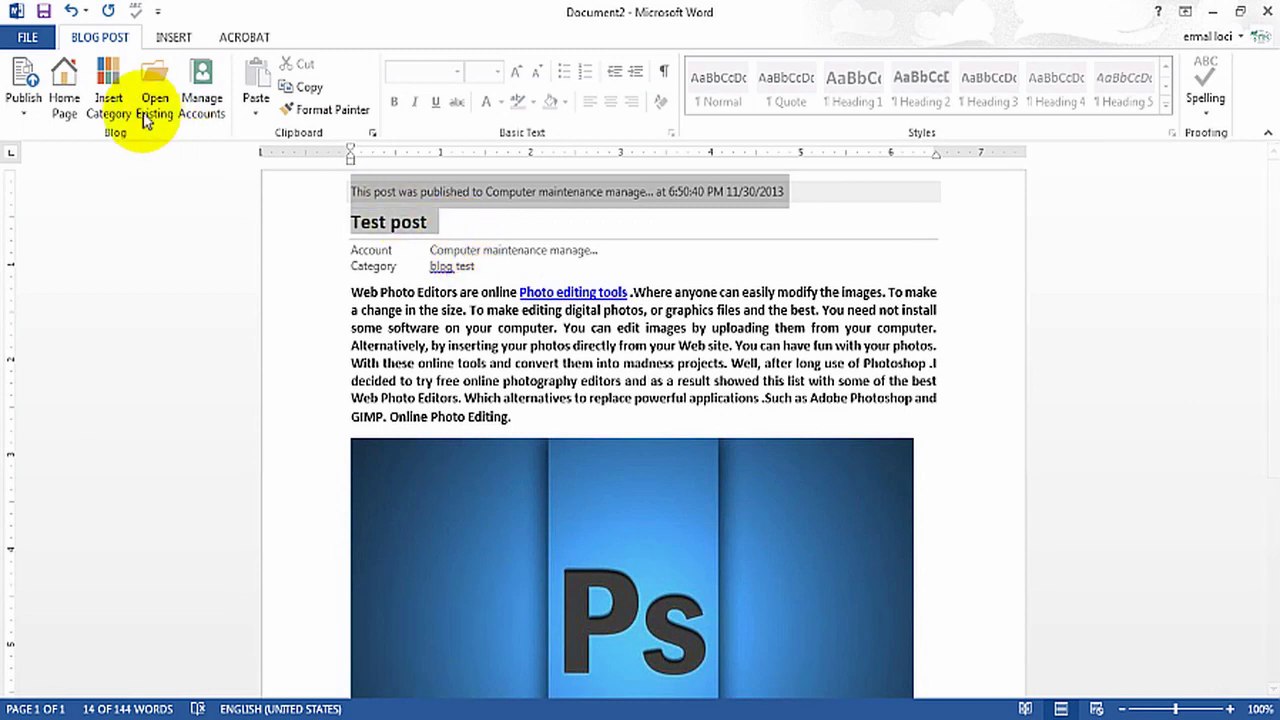
click(779, 219)
click(745, 204)
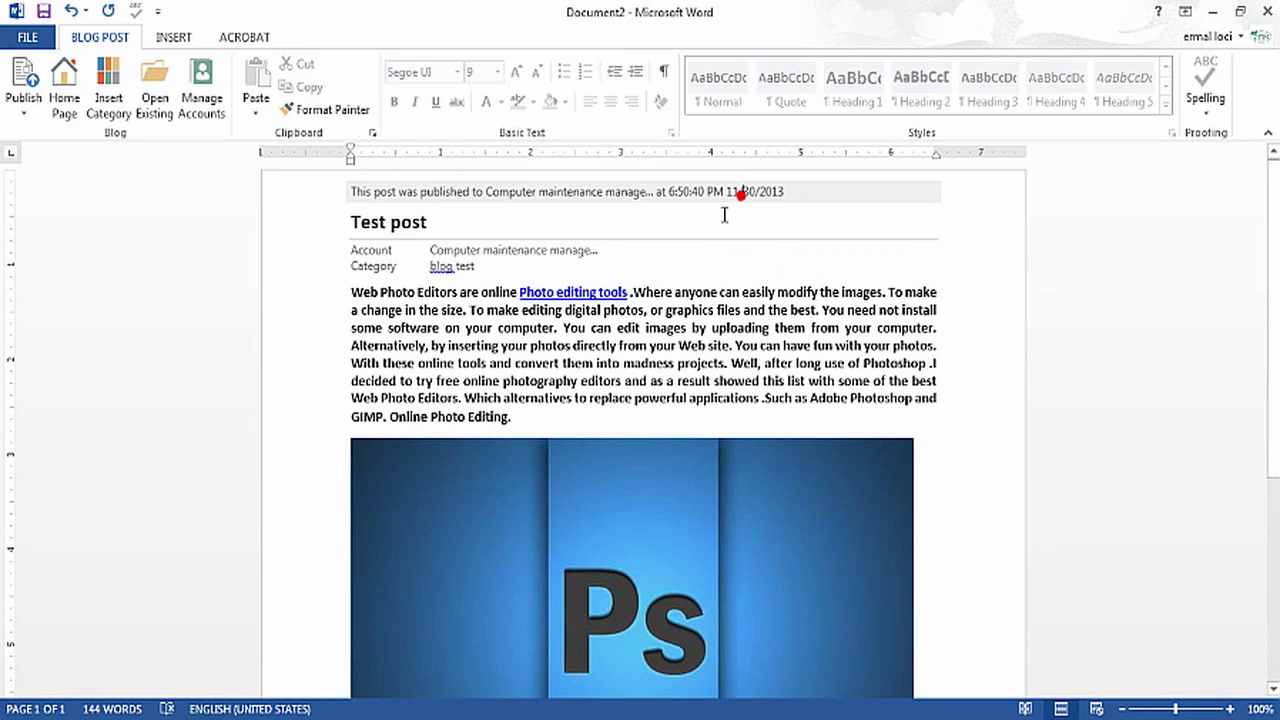
click(581, 259)
click(588, 251)
click(606, 250)
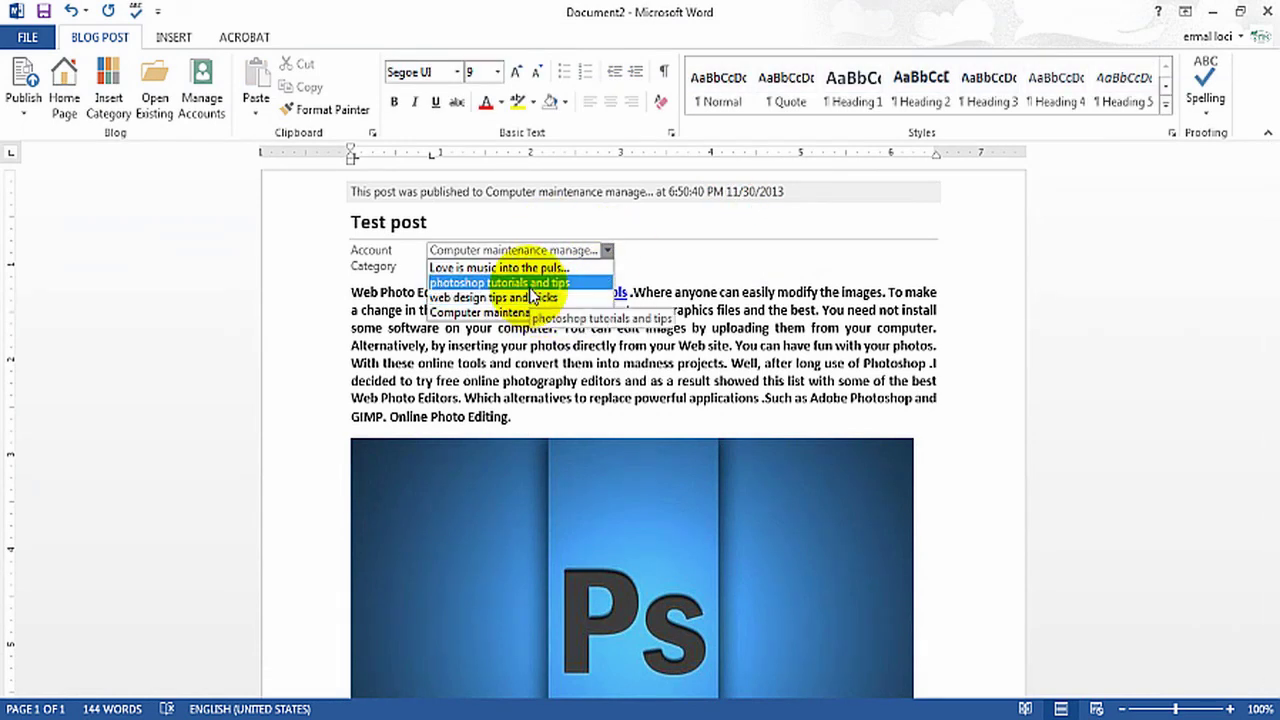
click(531, 286)
Step: Publish the post as a draft to the selected photoshop tutorials and tips account
scroll(905, 330, down, 3)
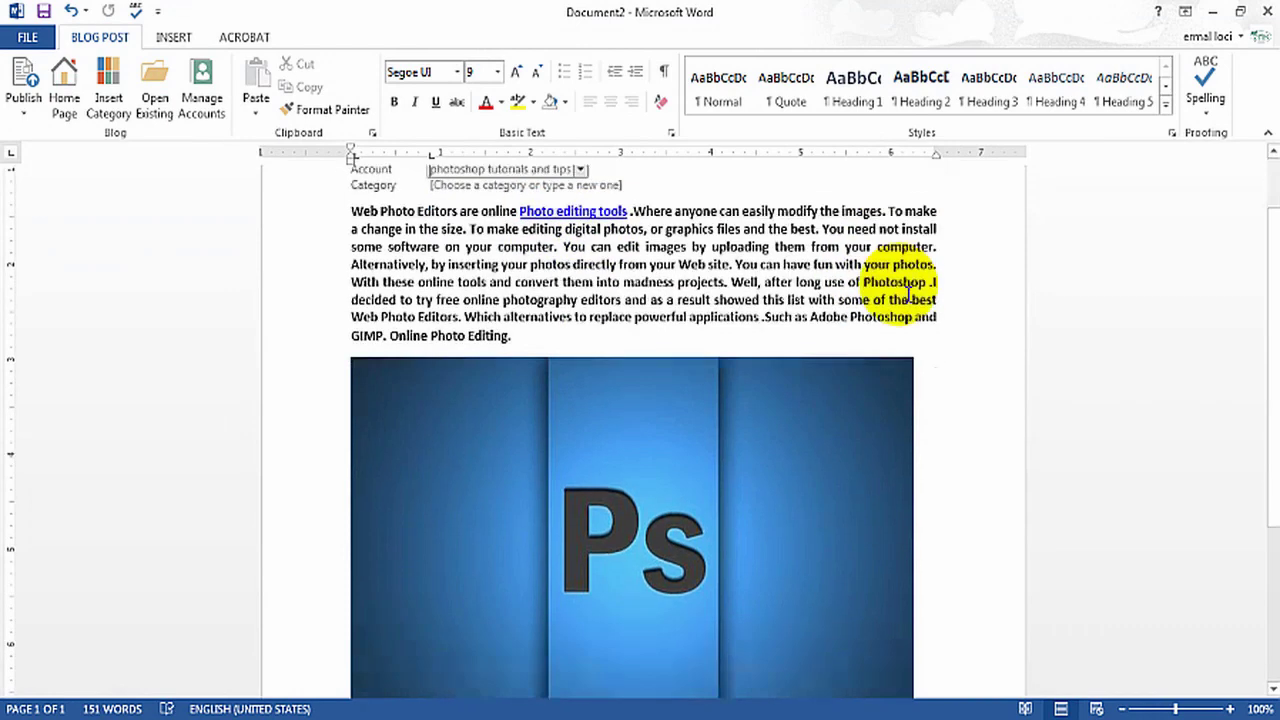
scroll(910, 330, up, 2)
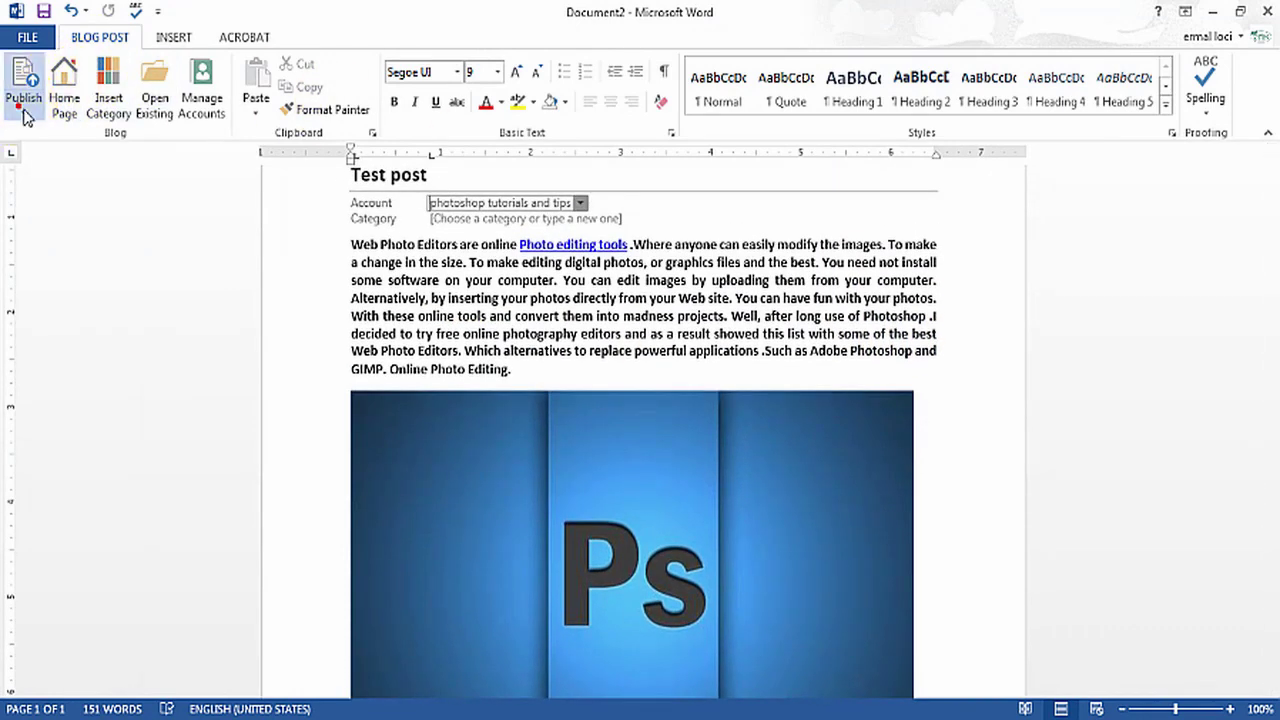
click(24, 112)
click(40, 138)
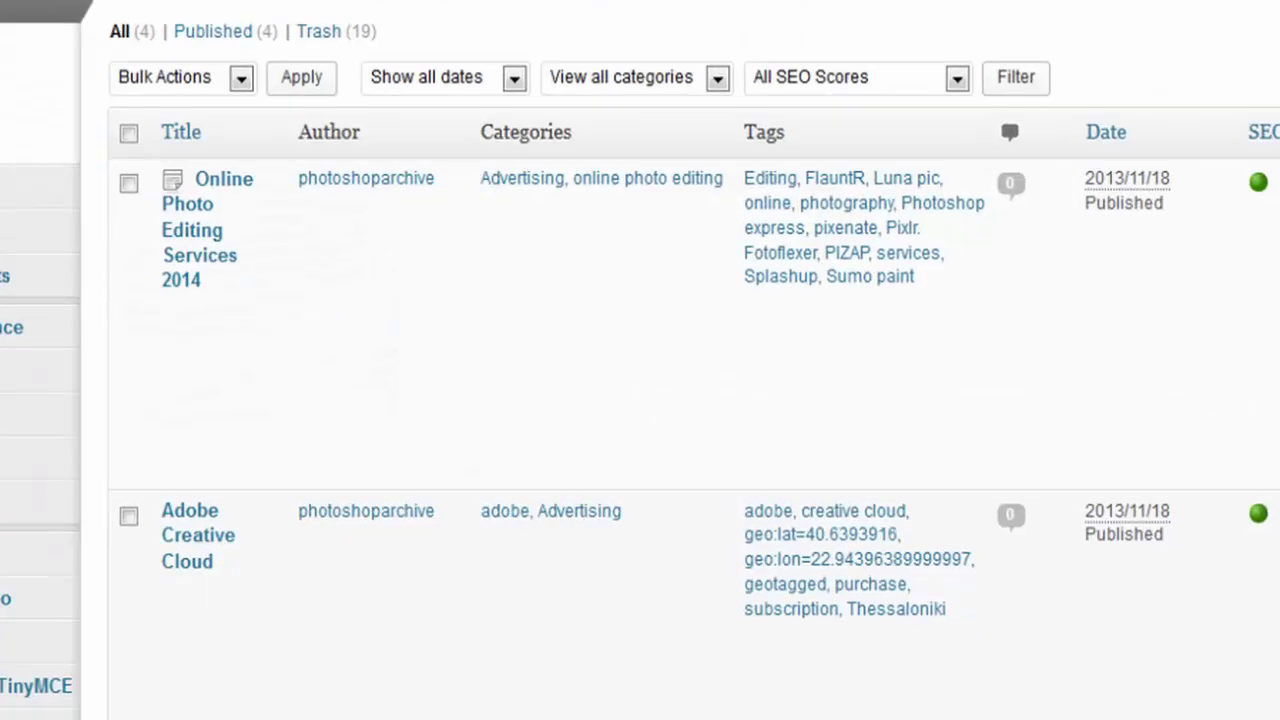
Step: Switch to the browser, reload the WordPress posts list and open the "Test post" draft for editing
click(468, 348)
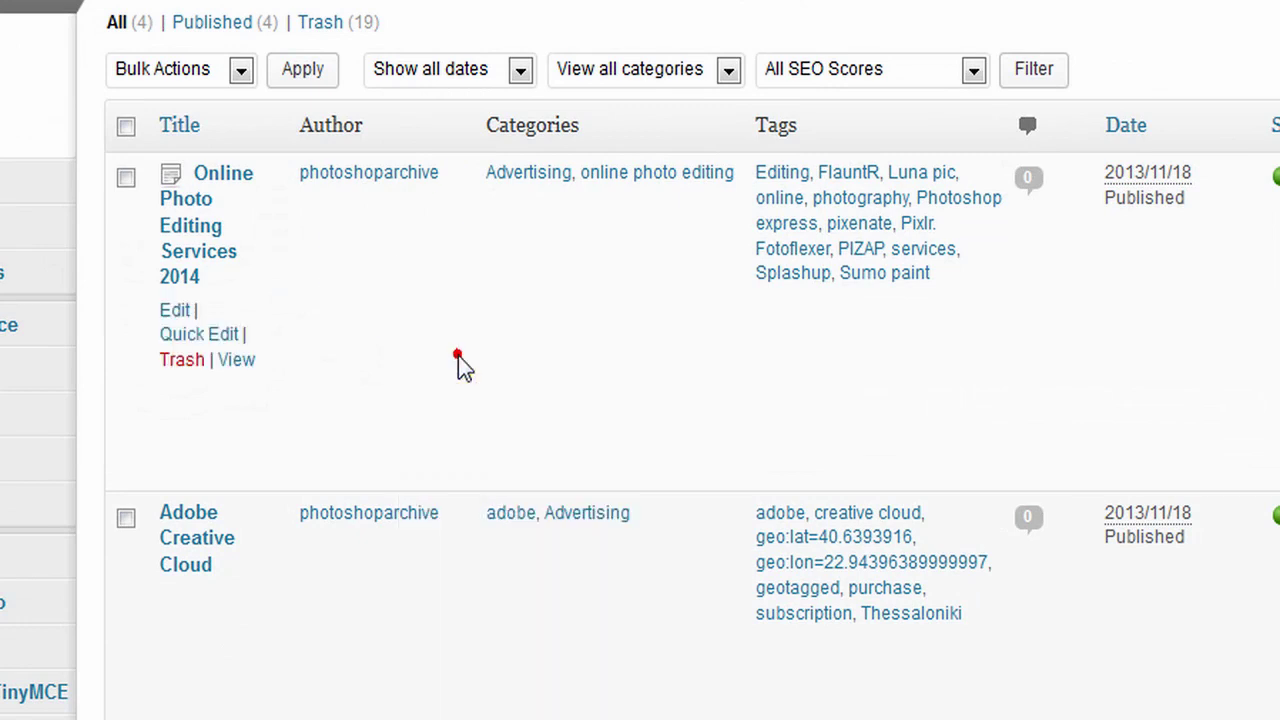
click(243, 360)
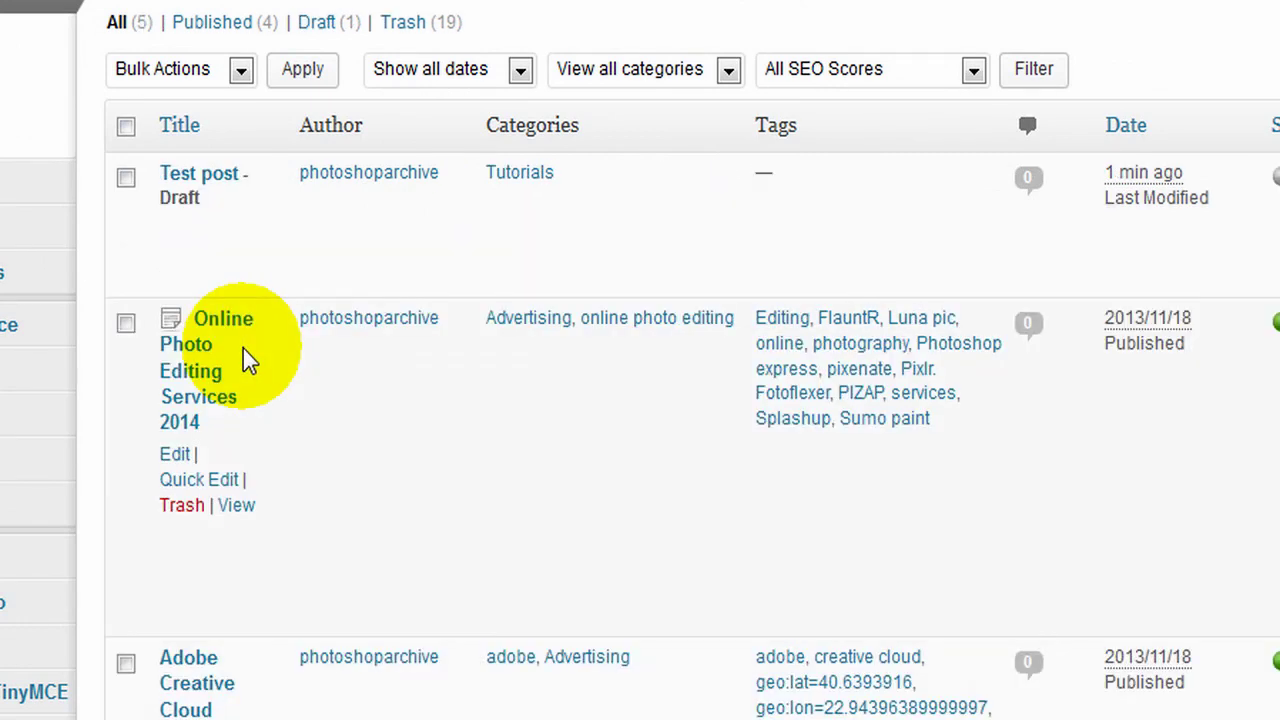
click(175, 233)
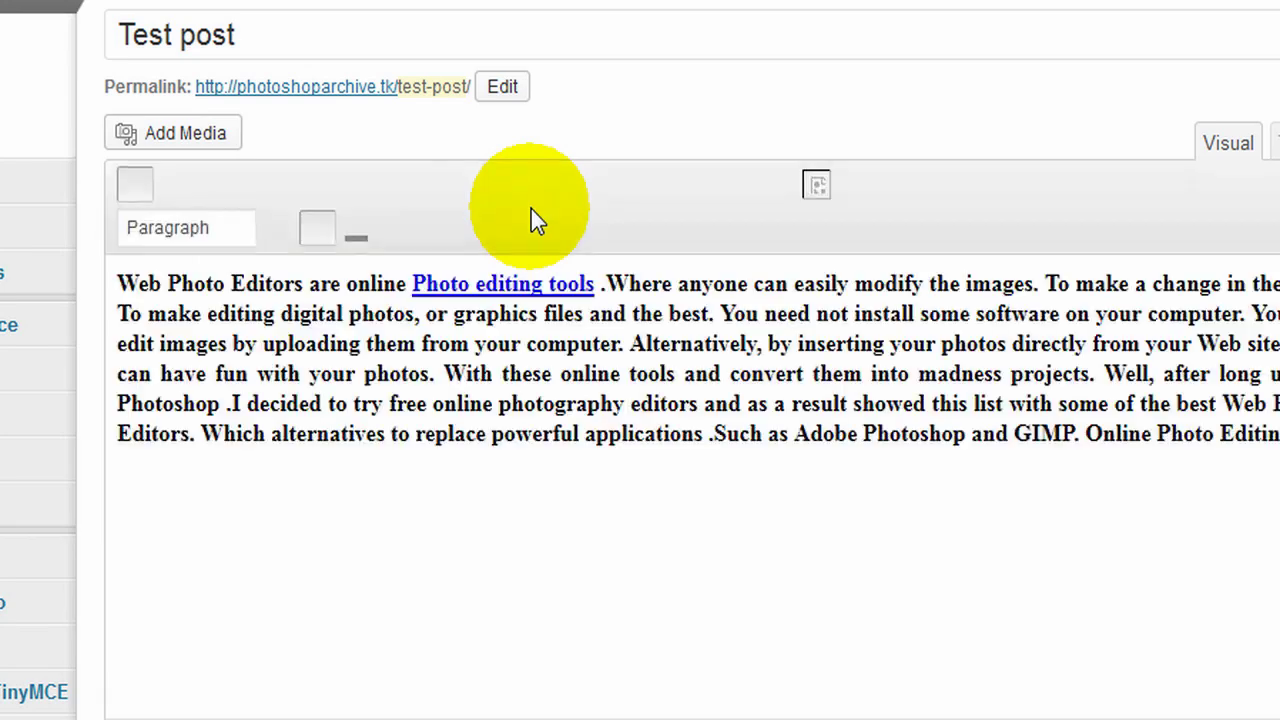
Step: Examine the draft's text and Photoshop image in the WordPress editor to compare them with the Word version
scroll(545, 220, down, 5)
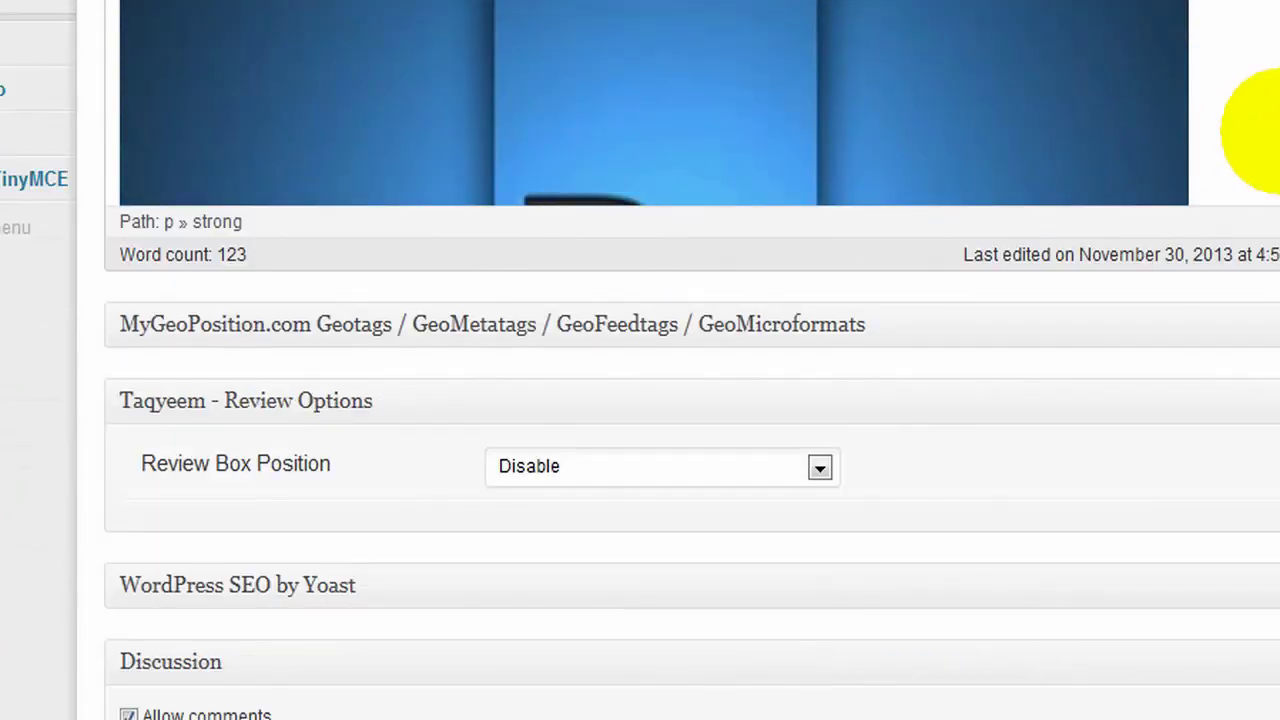
scroll(1257, 128, up, 4)
scroll(1271, 371, down, 4)
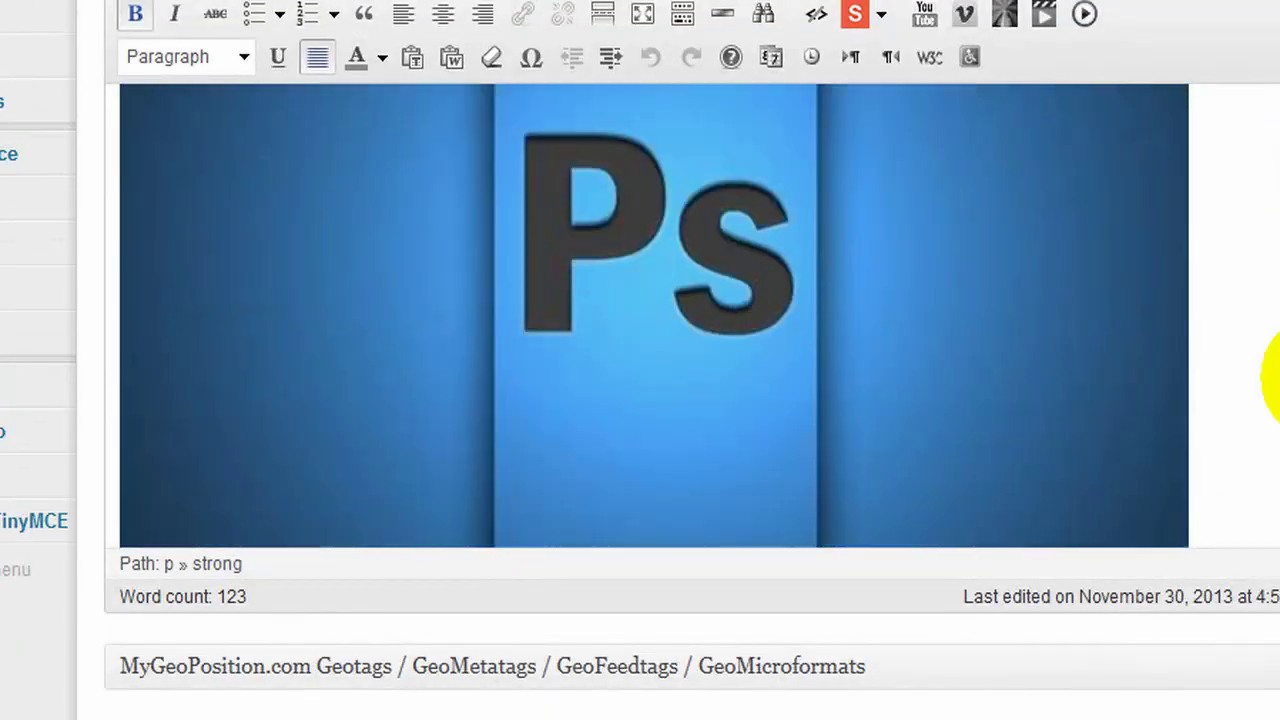
scroll(1257, 200, up, 4)
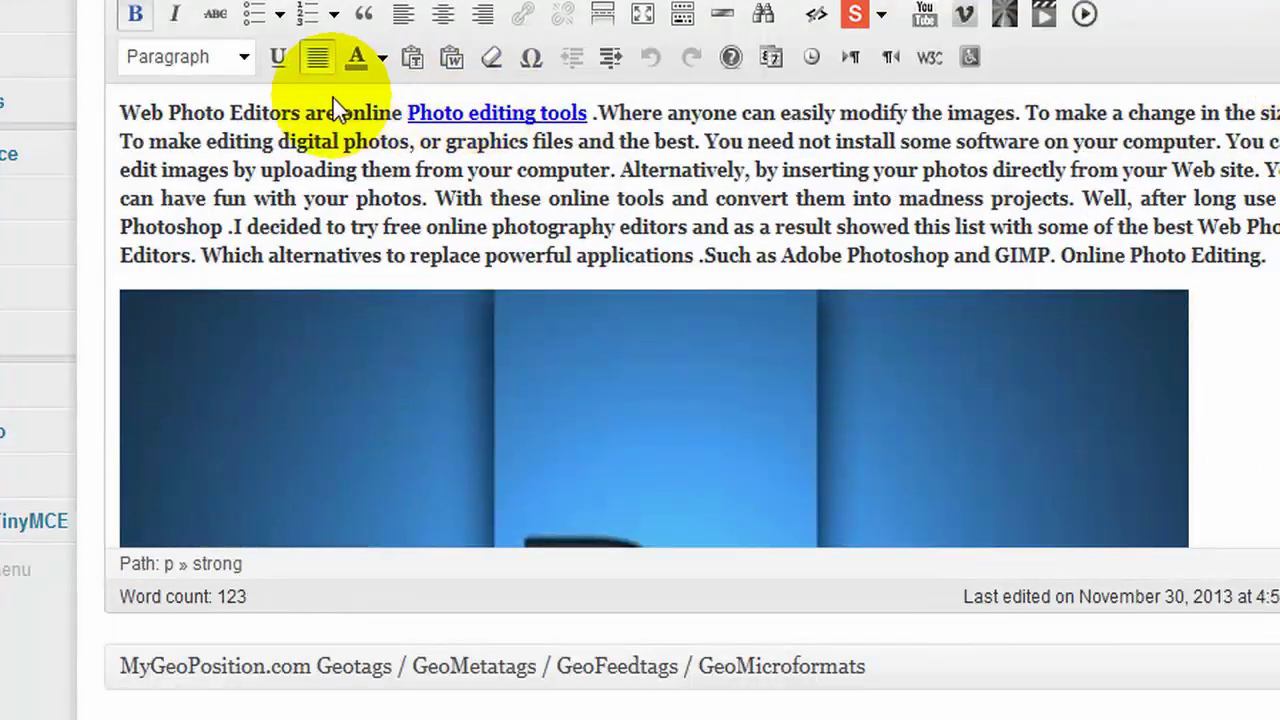
drag(122, 112, 1200, 677)
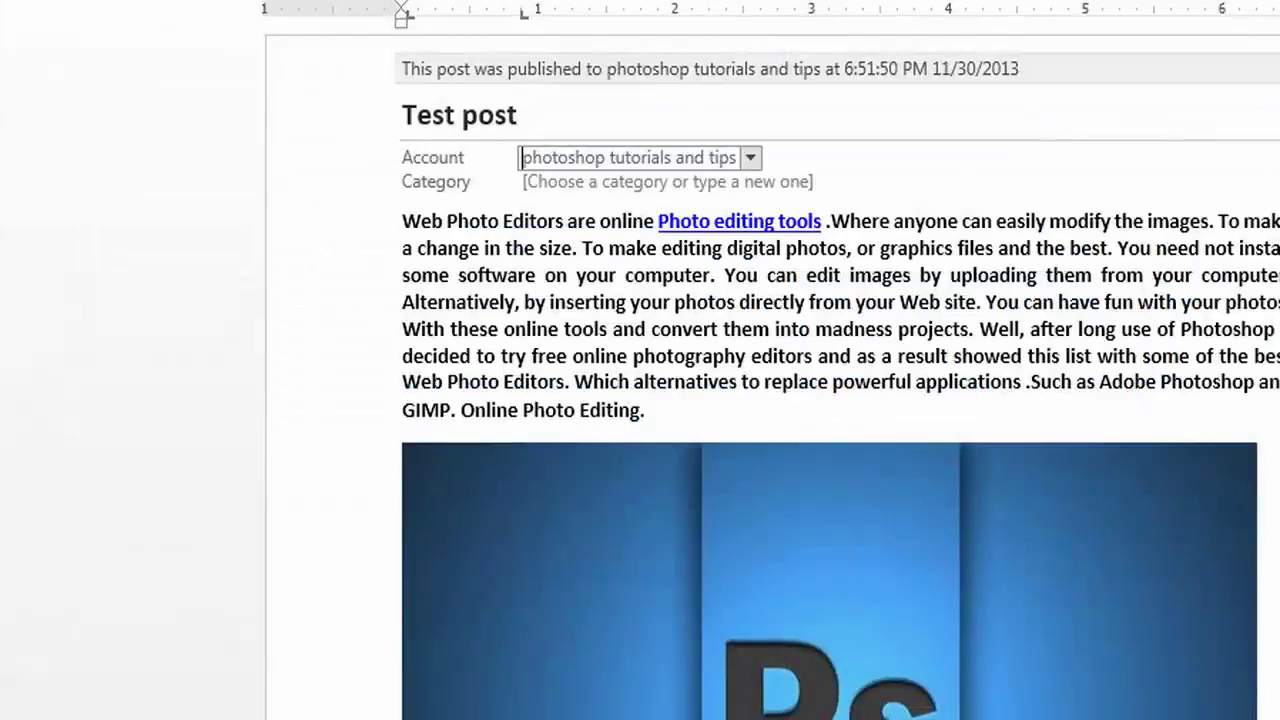
Step: Switch to Word and add a line reading "Test post" above the first body paragraph
click(500, 206)
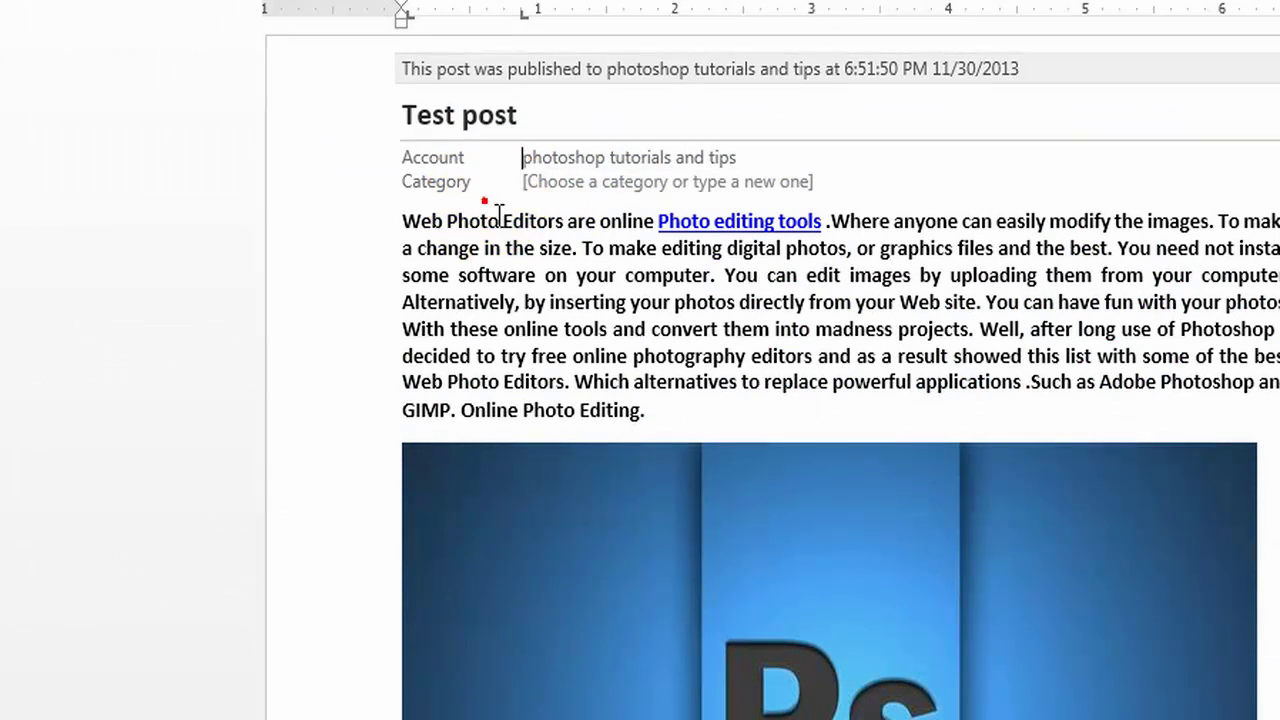
click(818, 186)
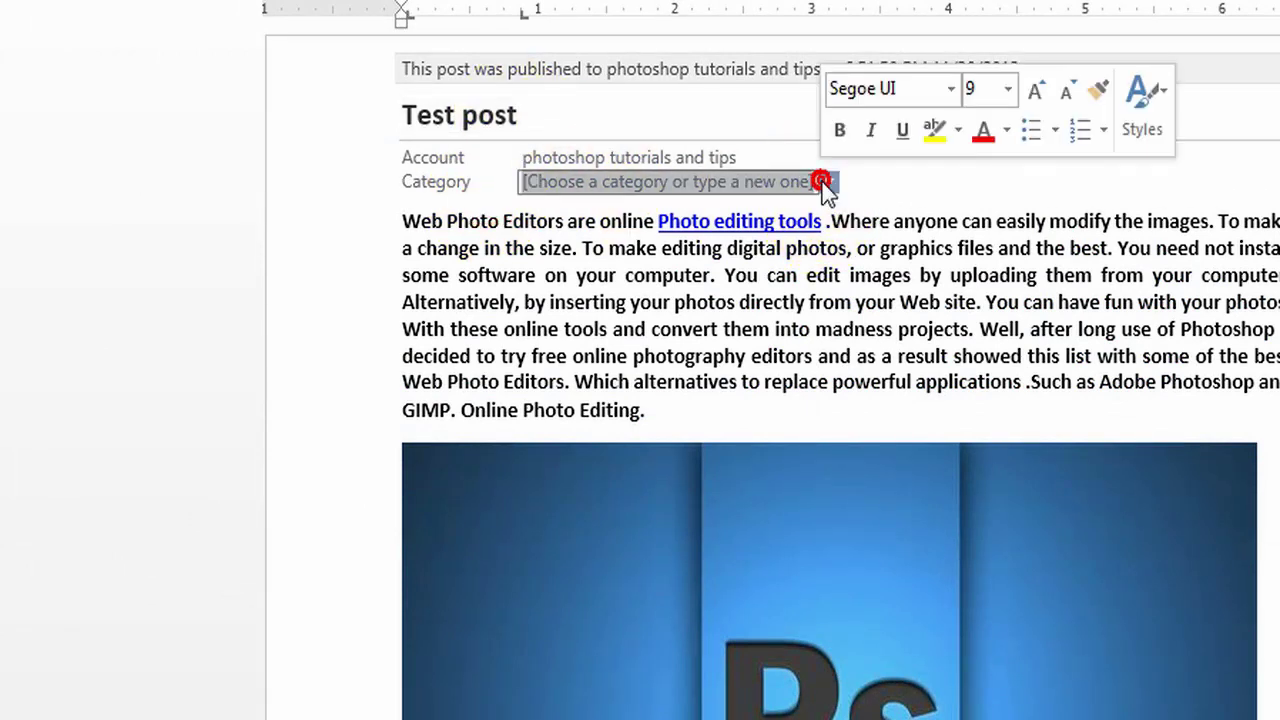
click(402, 226)
key(Return)
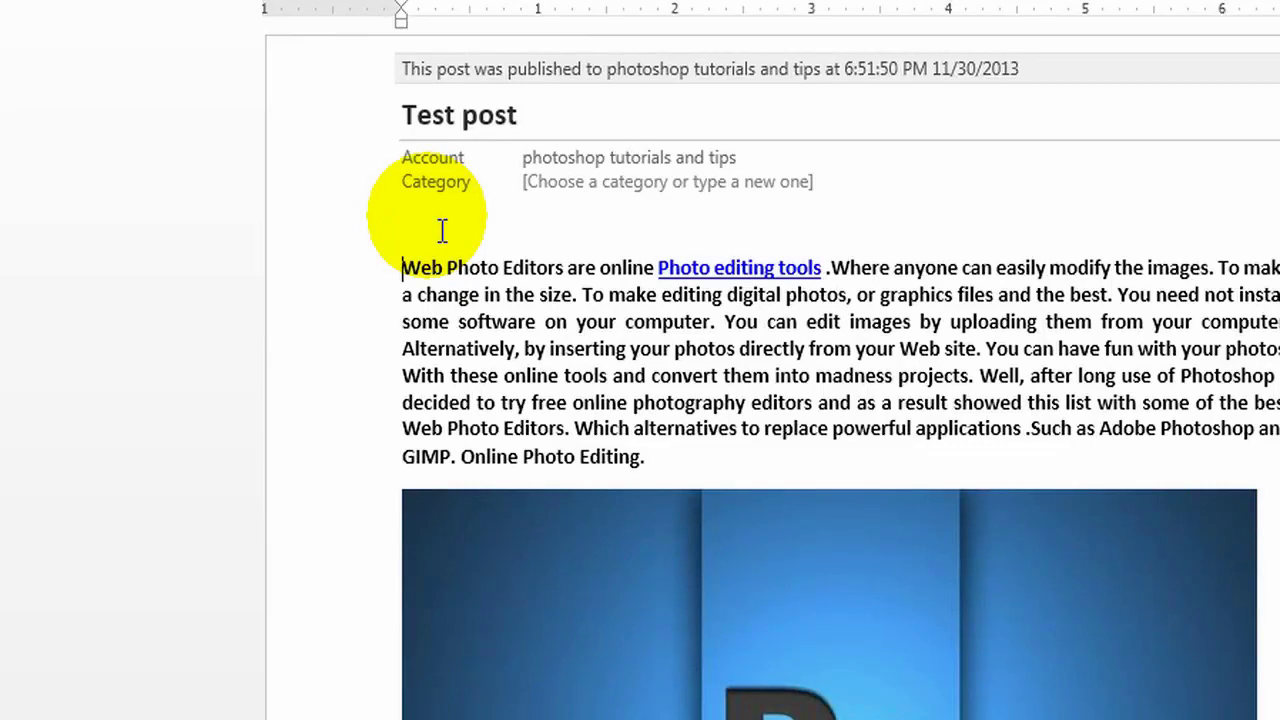
click(442, 230)
text(ts)
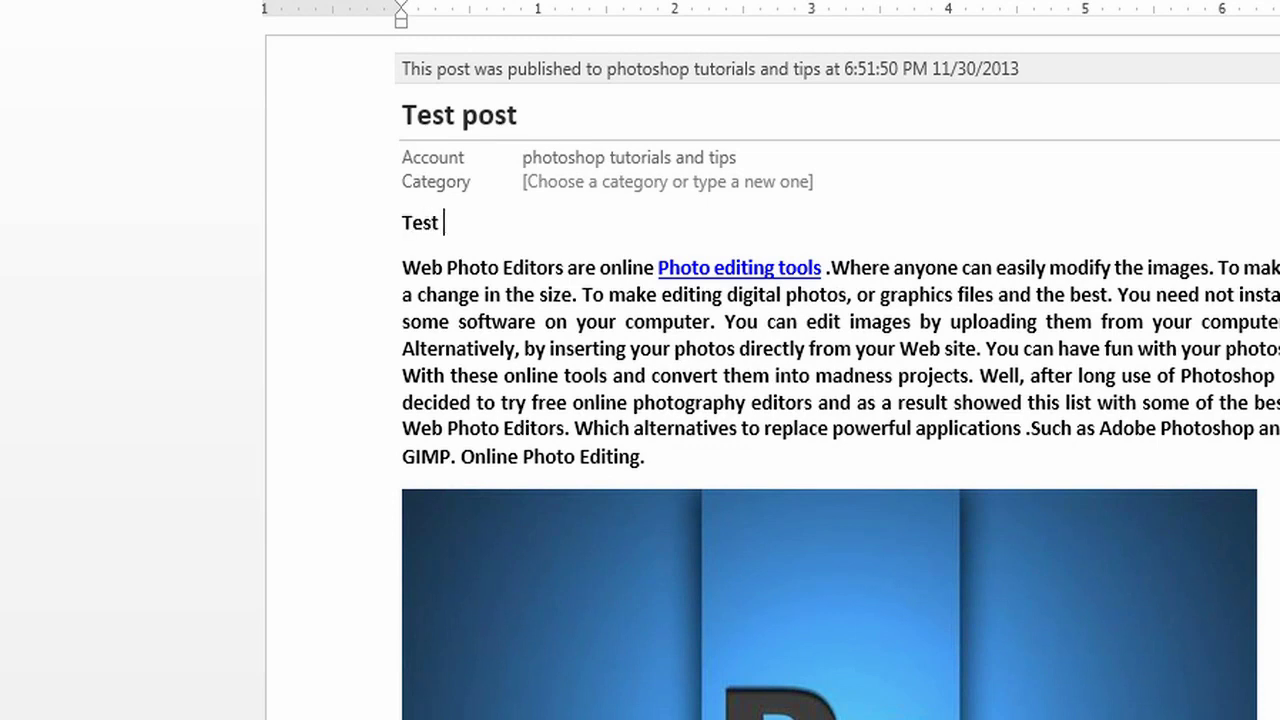
Step: Apply the Heading 1 style to the "Test post" line above the body text
triple_click(491, 238)
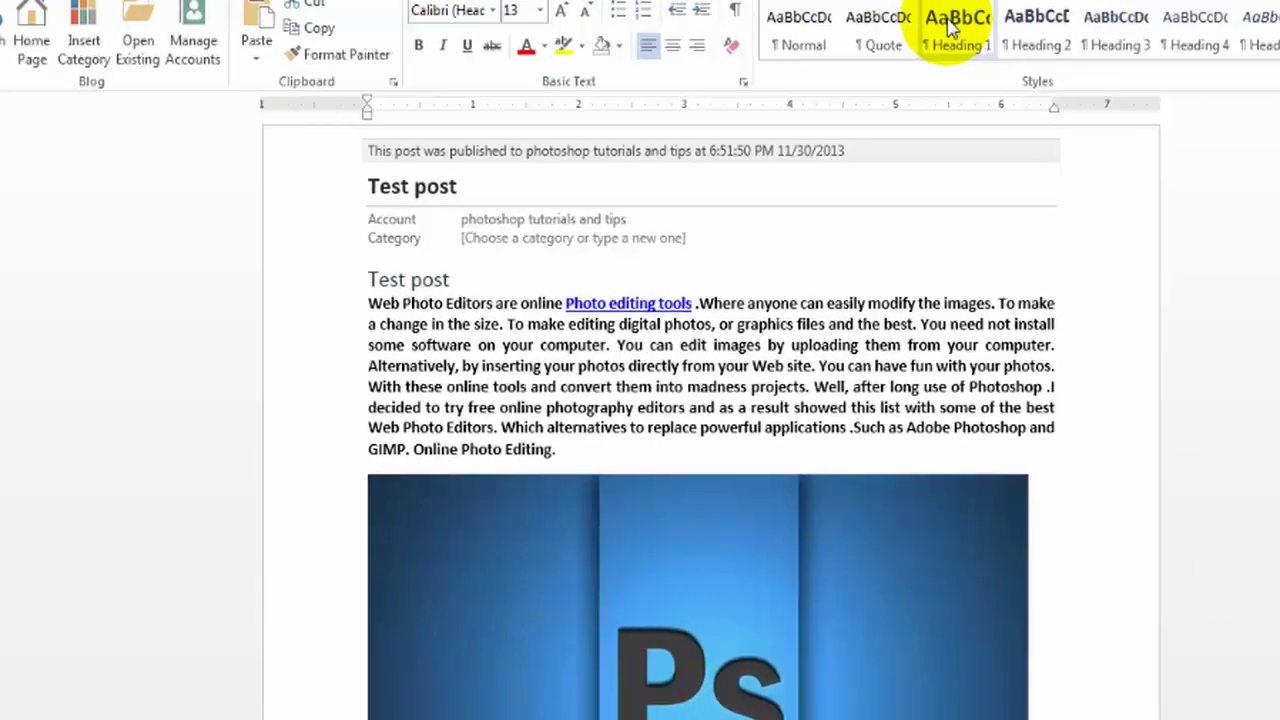
click(851, 77)
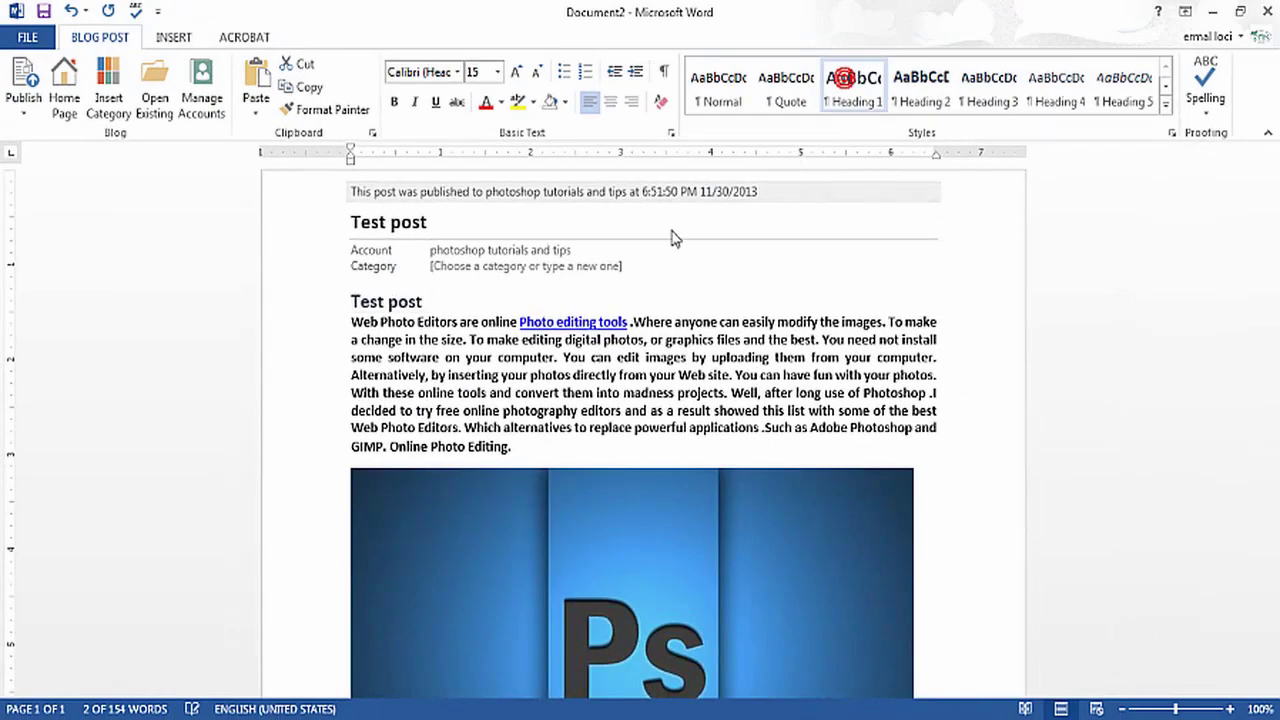
click(481, 310)
scroll(557, 451, down, 2)
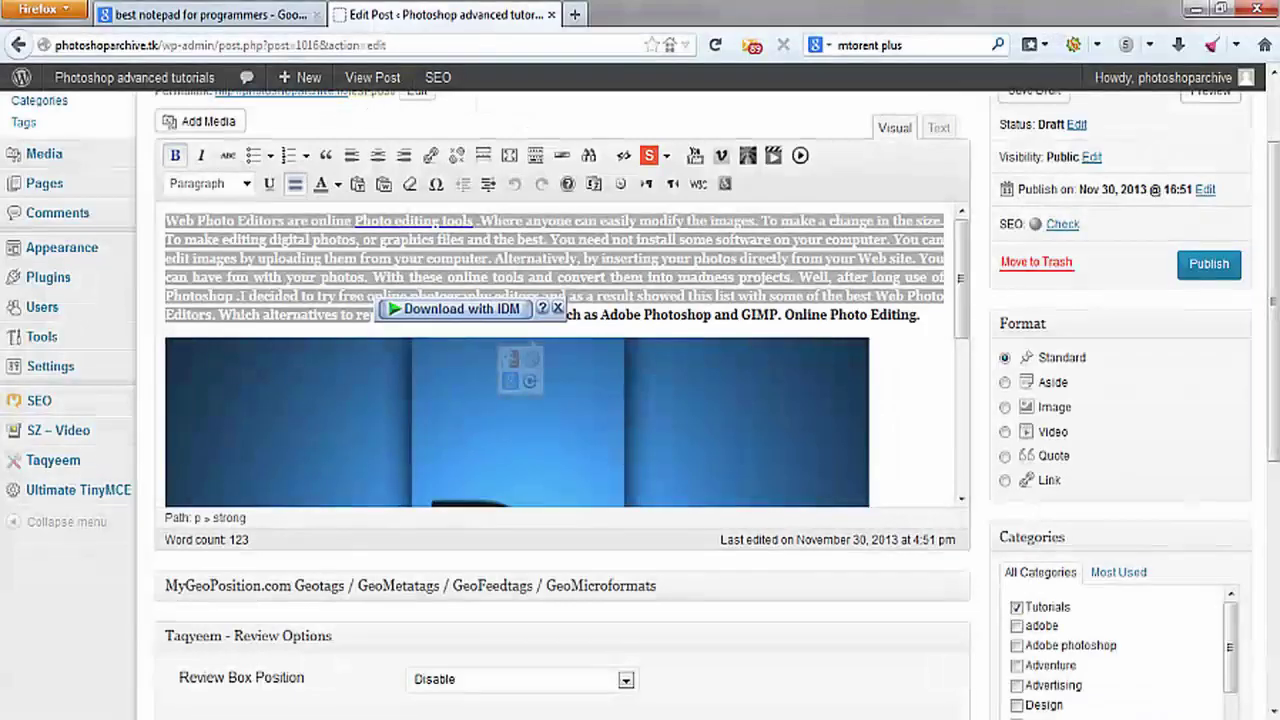
Step: Switch back to the WordPress draft in the browser, expand the WordPress SEO by Yoast section and collapse the Taqyeem review options
key(ctrl+a)
scroll(424, 390, down, 3)
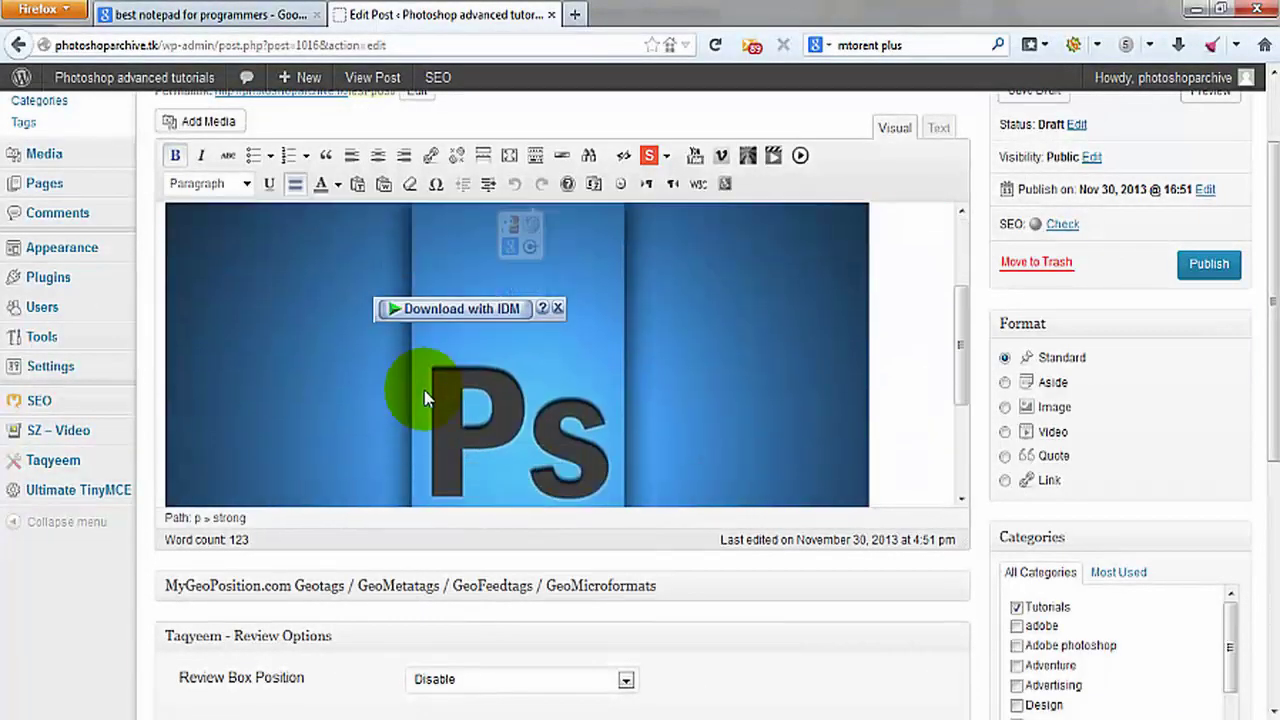
scroll(937, 391, down, 3)
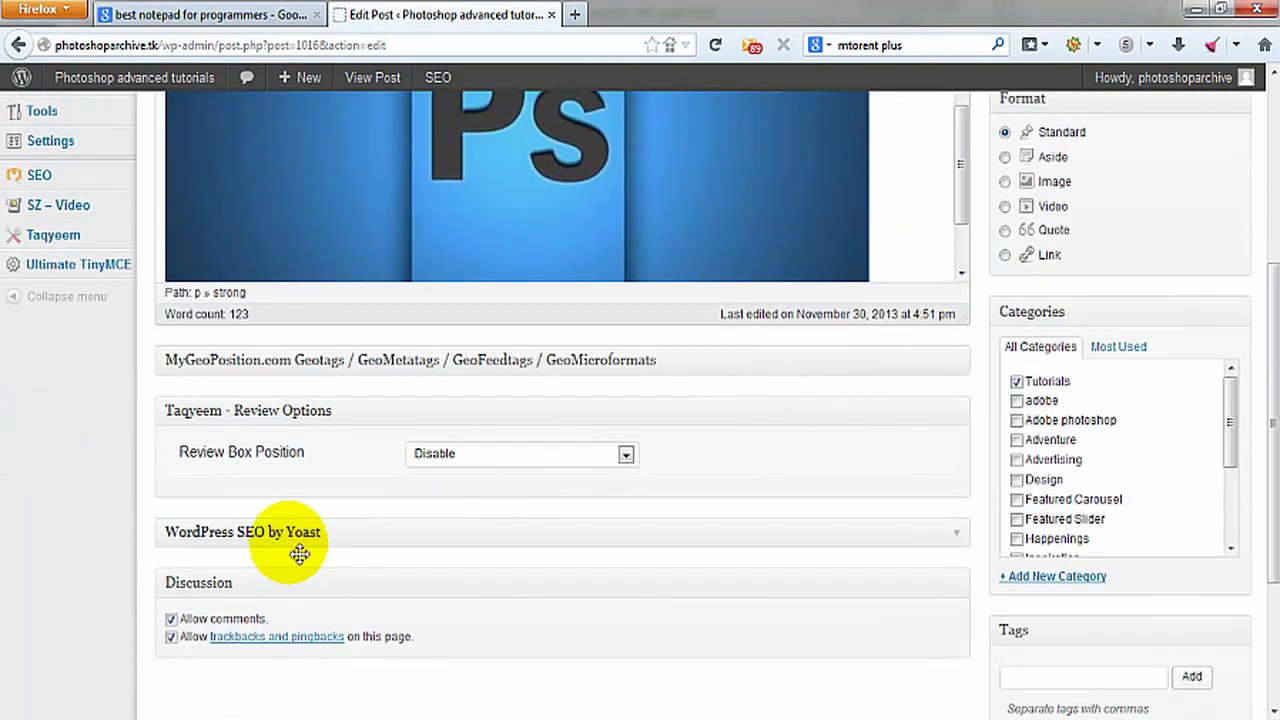
click(289, 540)
click(305, 410)
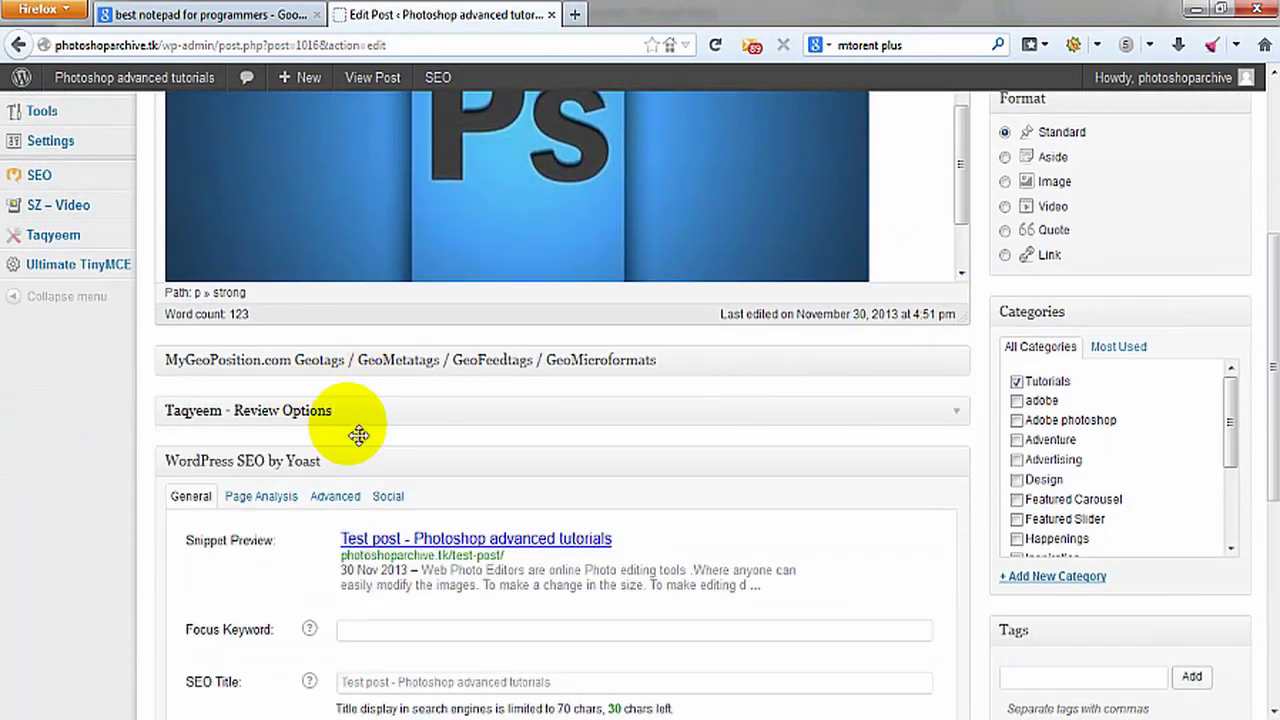
Step: Review the post's SEO fields, including focus keyword, SEO title, meta description and meta keywords
scroll(366, 417, down, 2)
scroll(356, 435, down, 1)
click(397, 400)
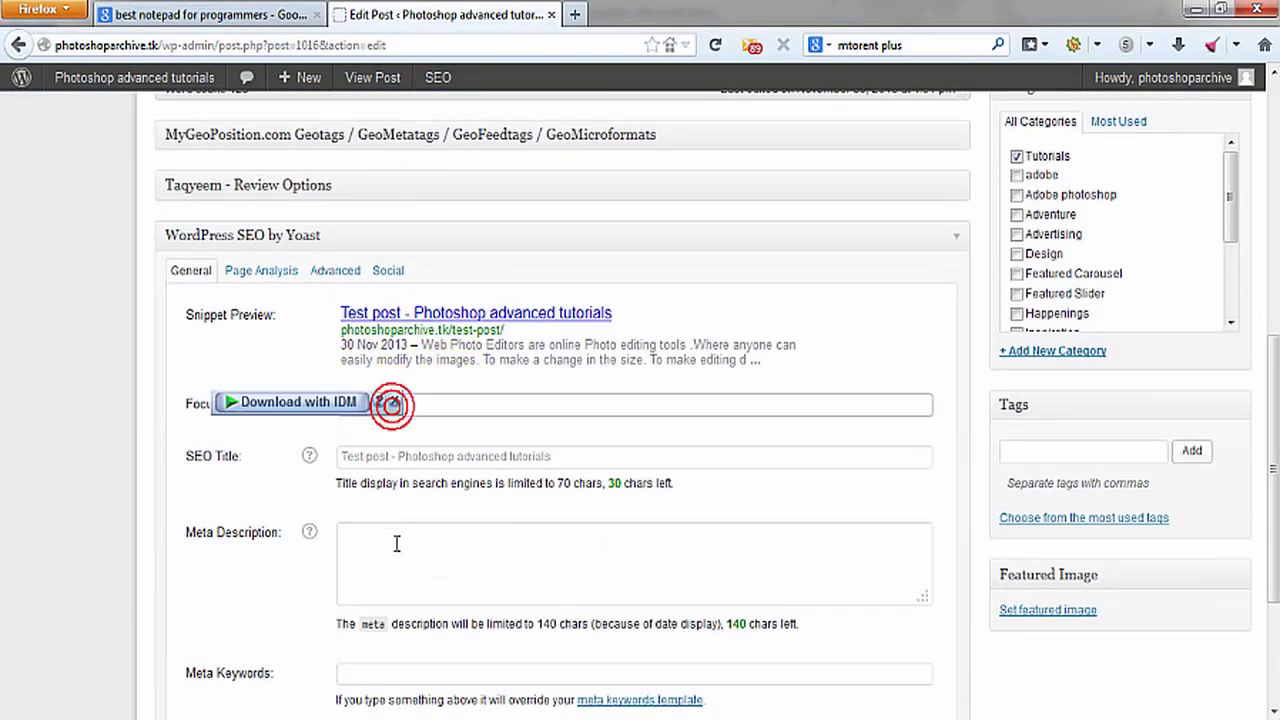
click(386, 536)
scroll(391, 514, down, 3)
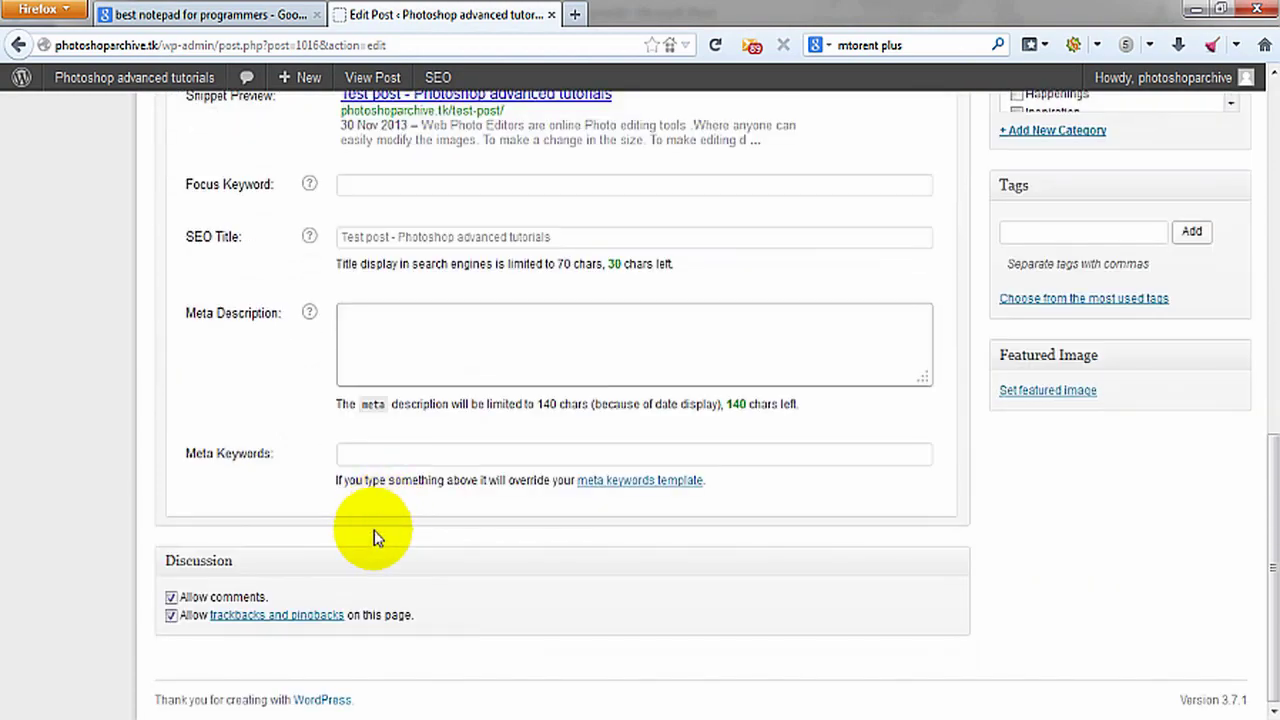
scroll(723, 420, up, 2)
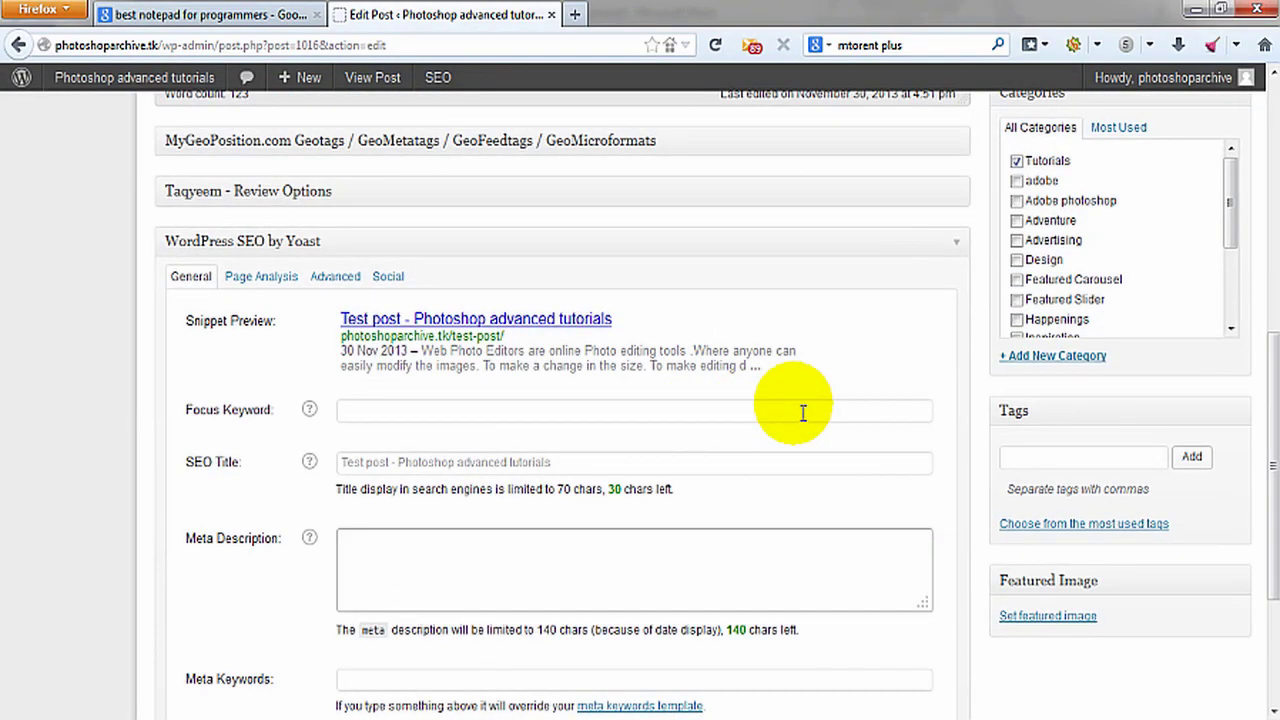
scroll(797, 411, up, 2)
scroll(796, 410, up, 5)
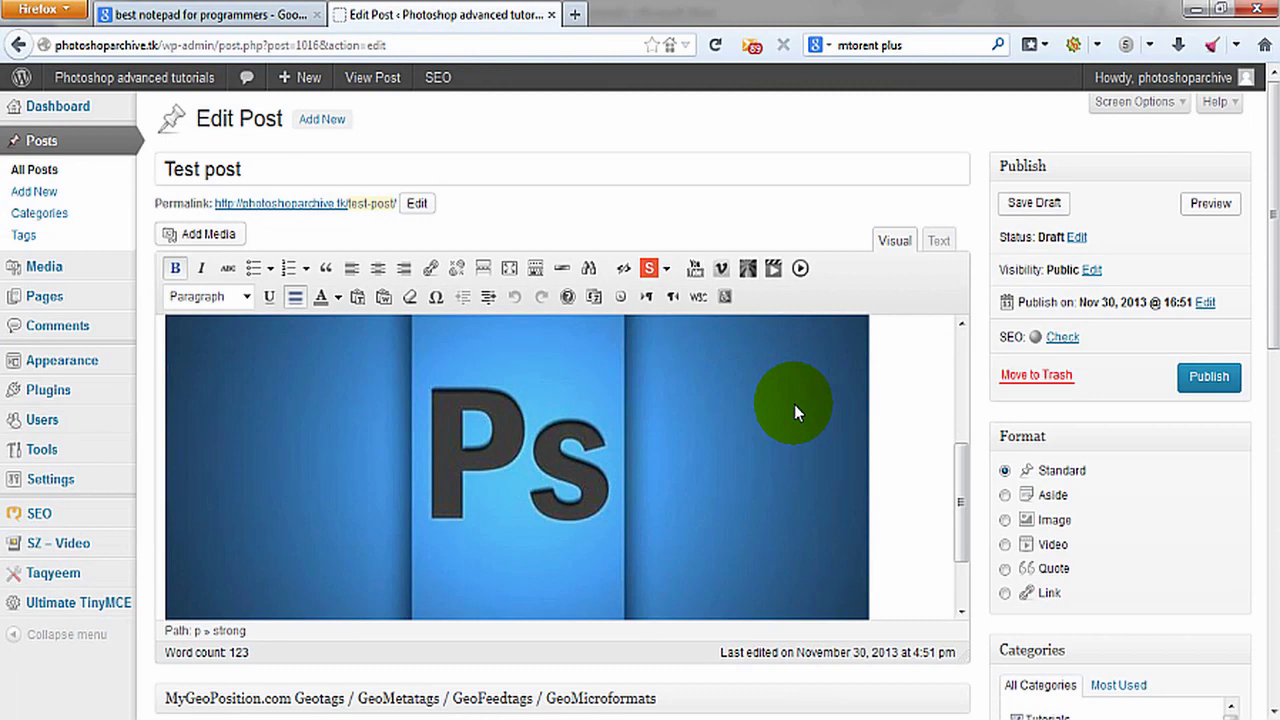
Step: Center the Photoshop image below the opening paragraph of the WordPress post
scroll(764, 364, up, 3)
click(650, 510)
click(545, 510)
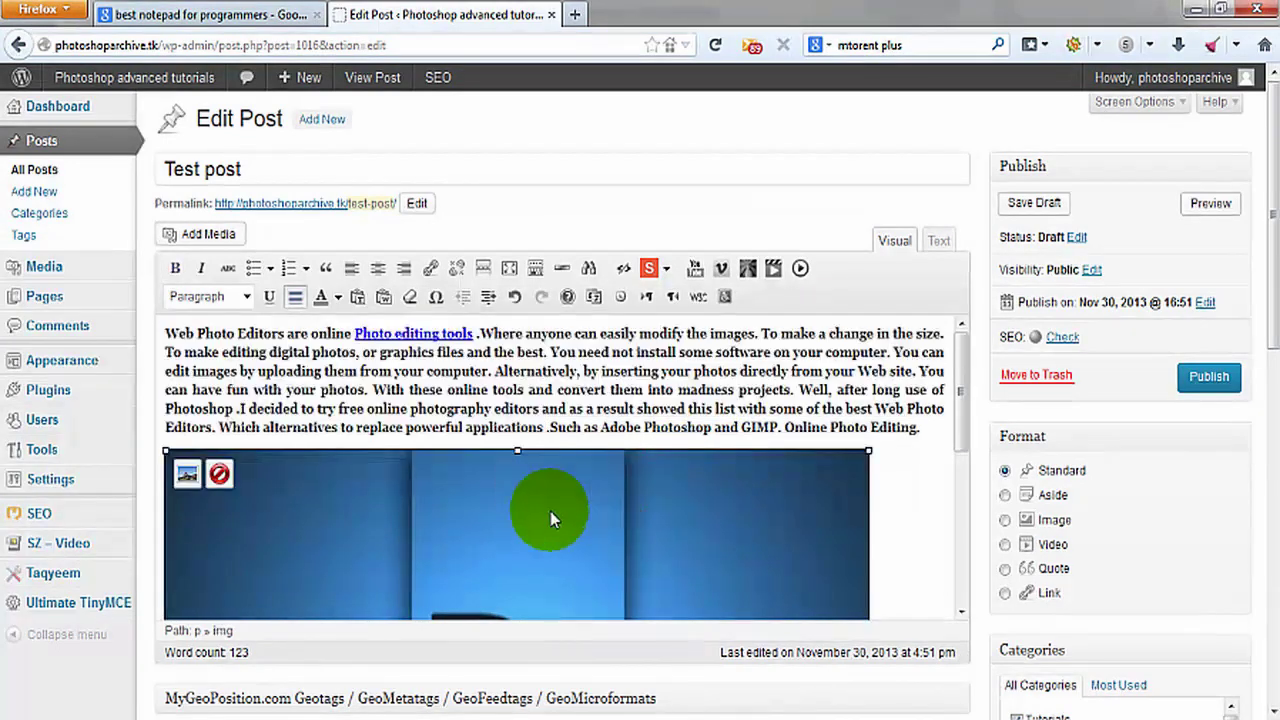
click(380, 268)
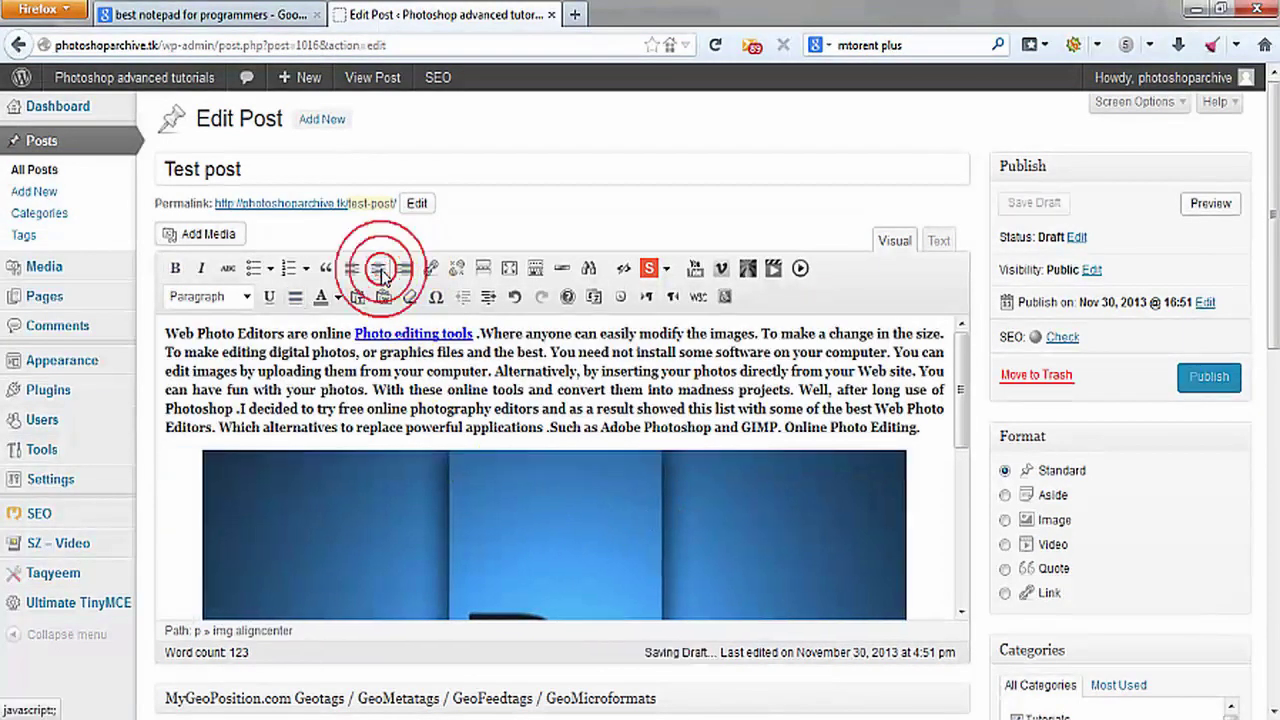
Step: Review the post's text and centered image, and the focus keyword, SEO title and meta description fields below them
scroll(620, 320, down, 3)
scroll(920, 260, up, 4)
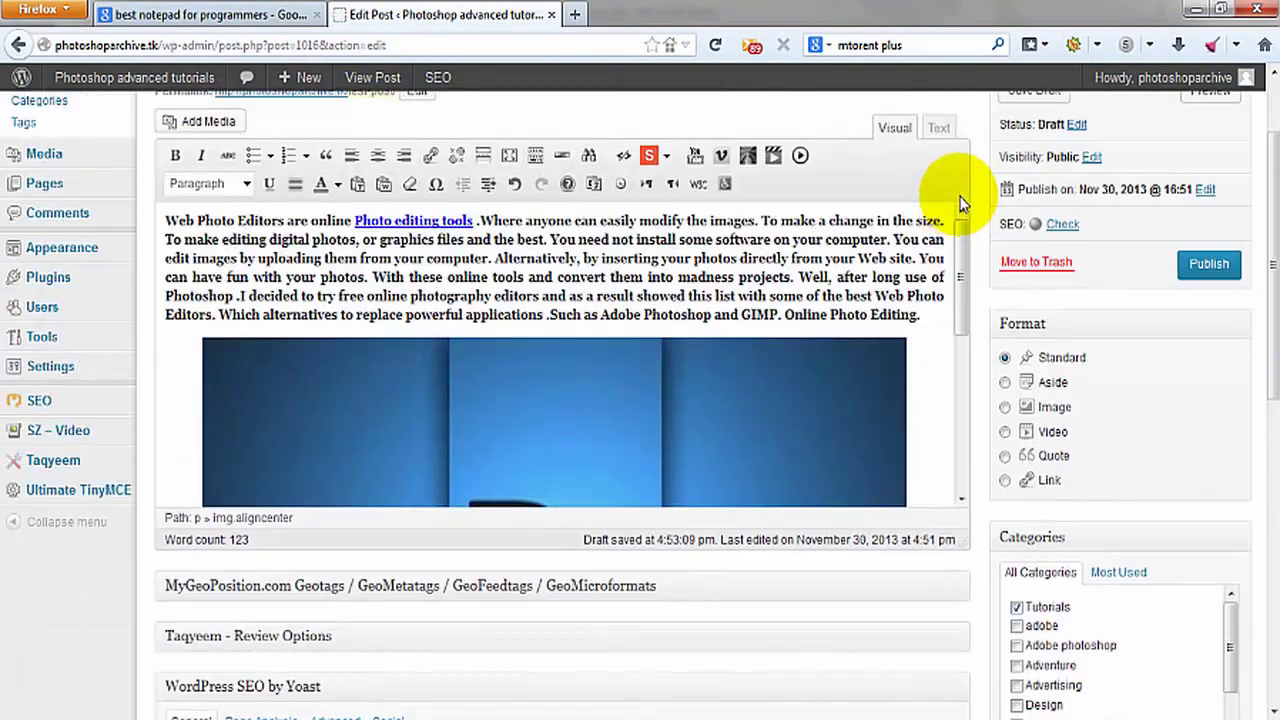
drag(961, 254, 961, 215)
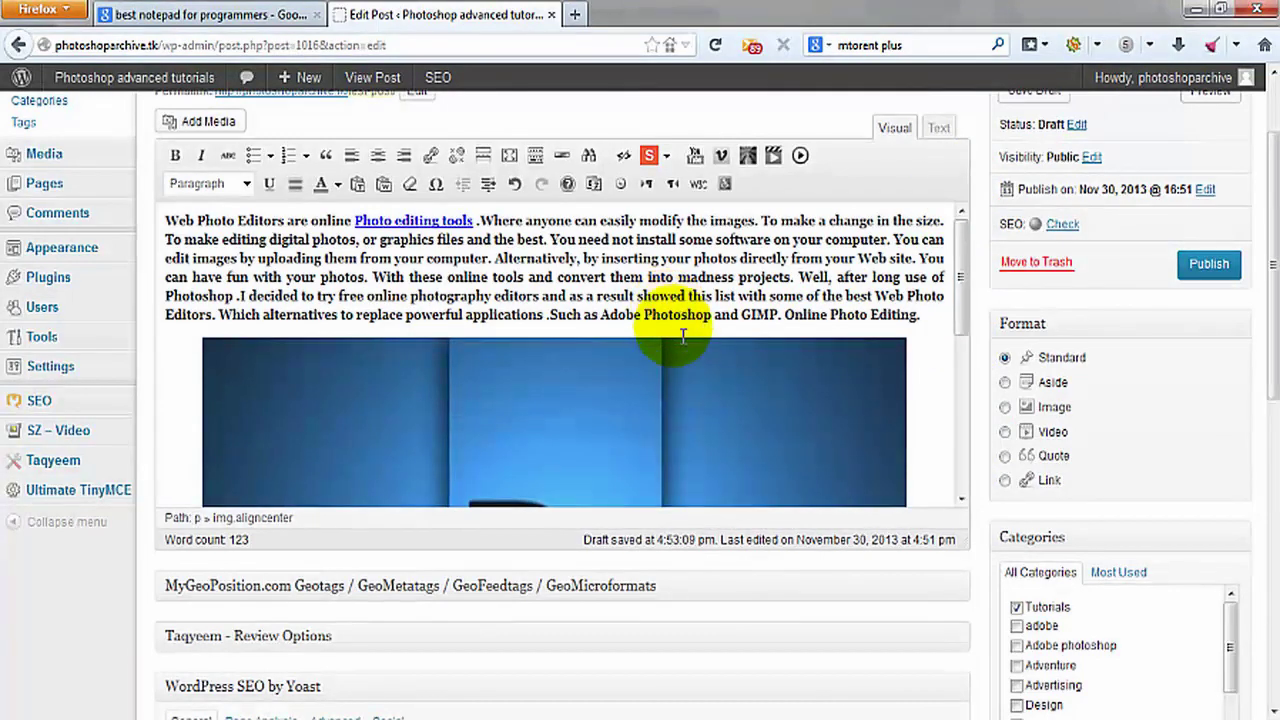
scroll(638, 343, down, 3)
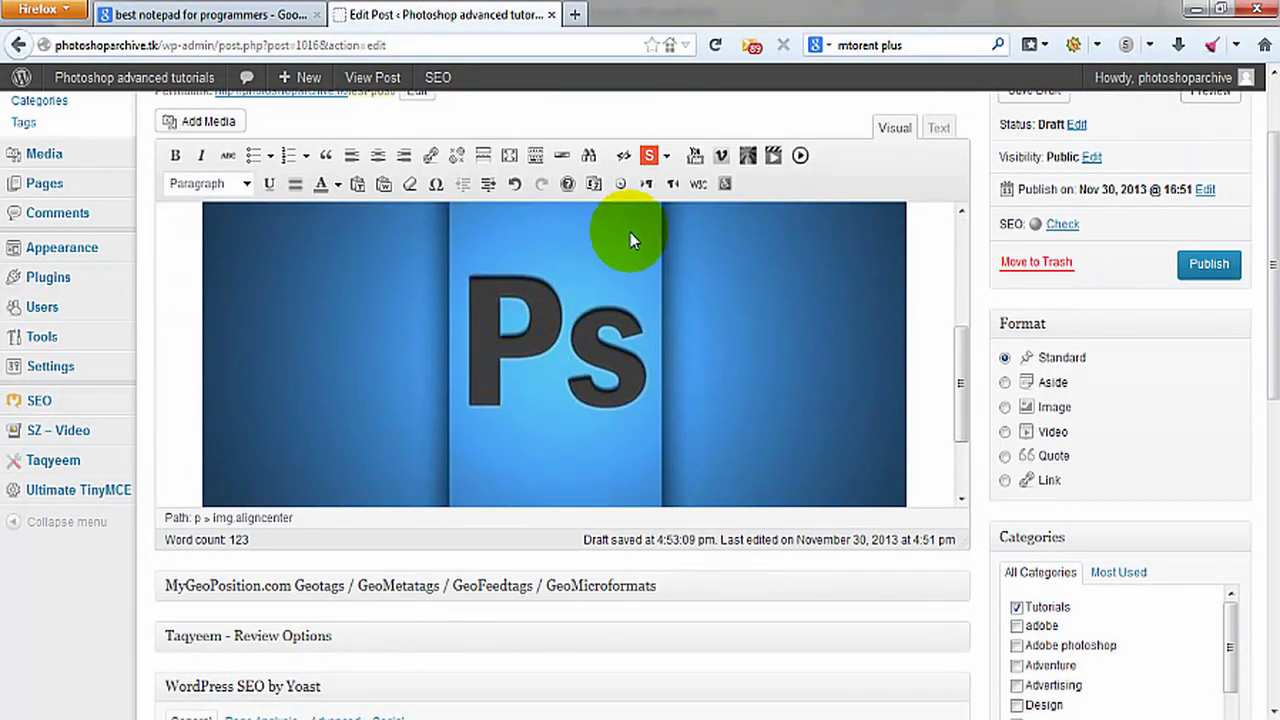
scroll(970, 245, down, 7)
scroll(600, 325, down, 4)
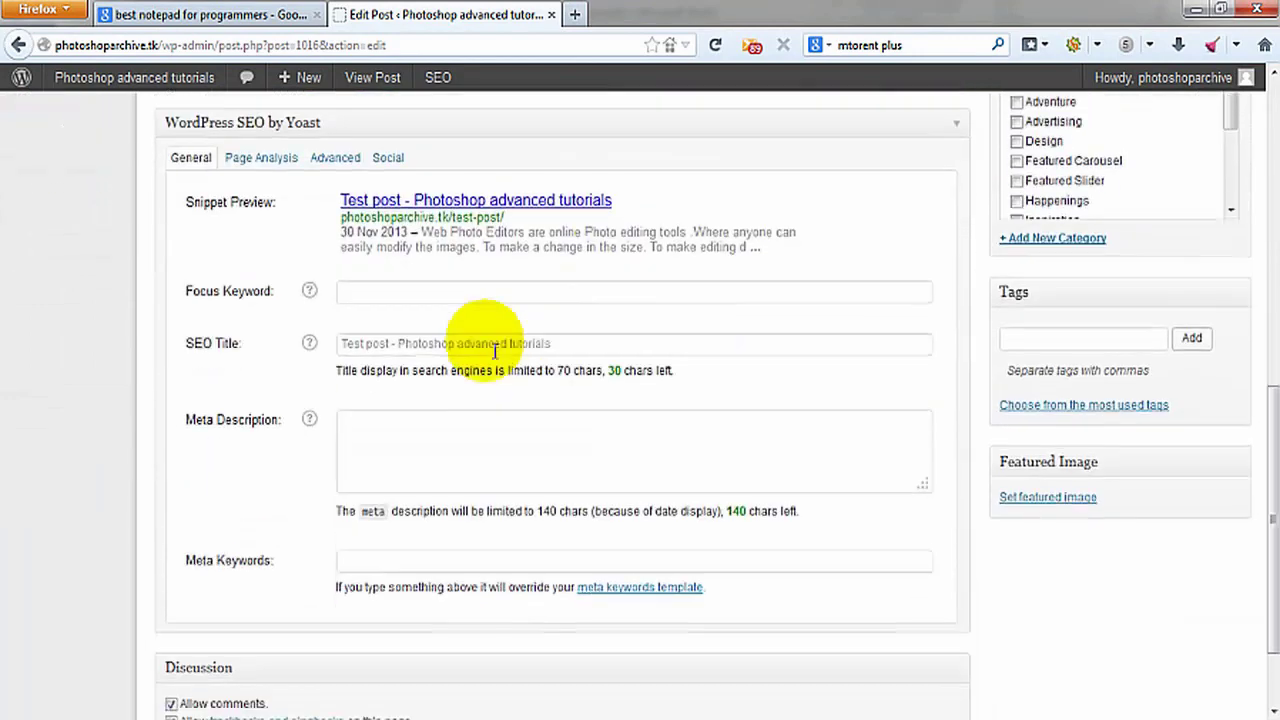
click(381, 291)
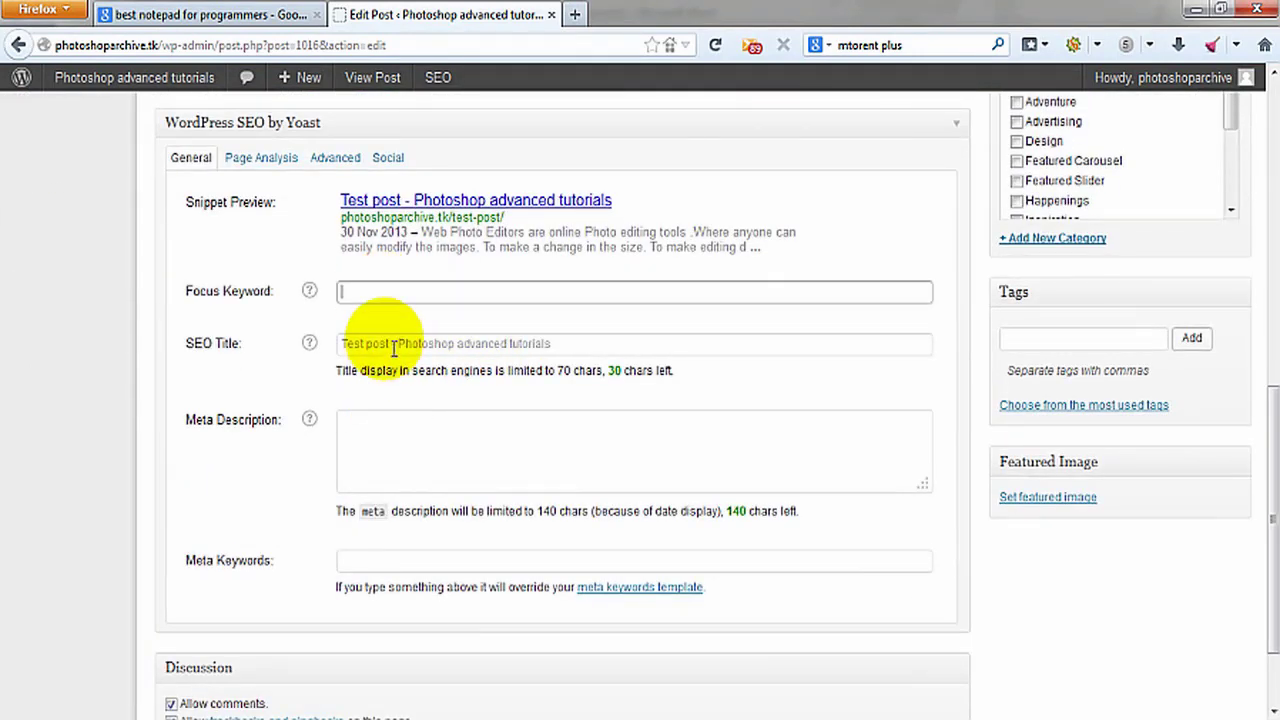
click(394, 345)
click(349, 429)
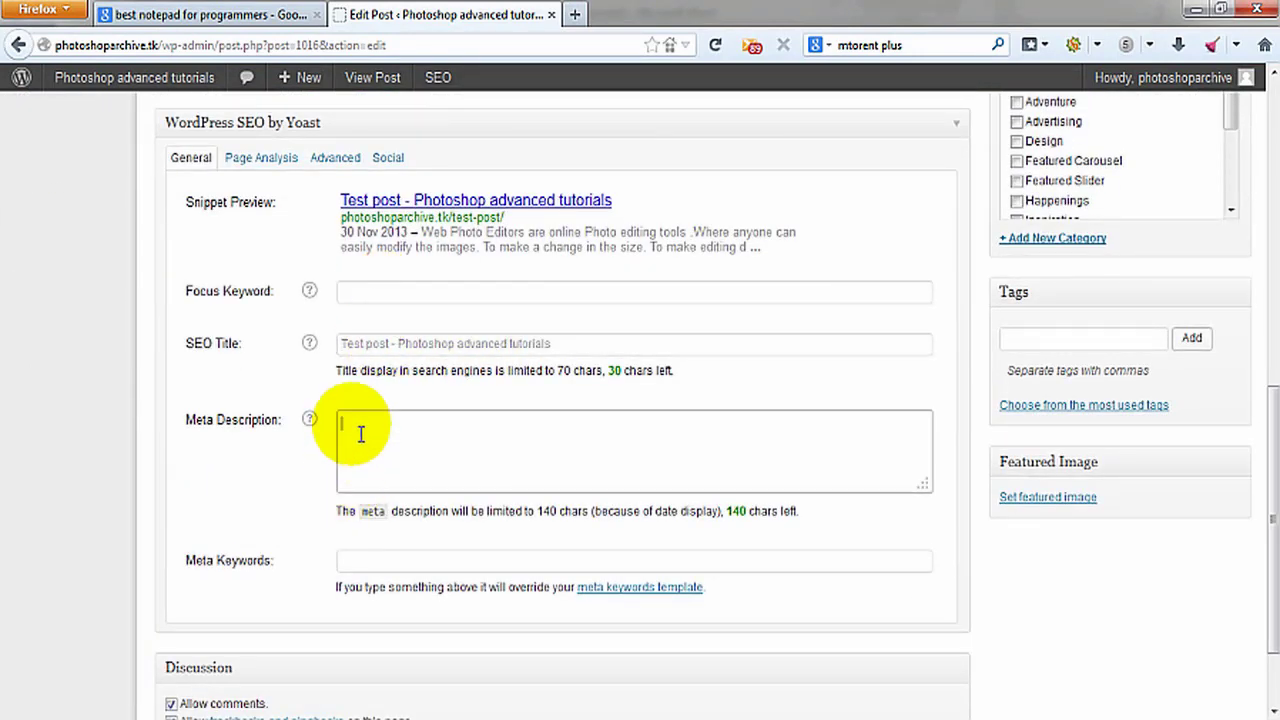
click(372, 293)
click(366, 345)
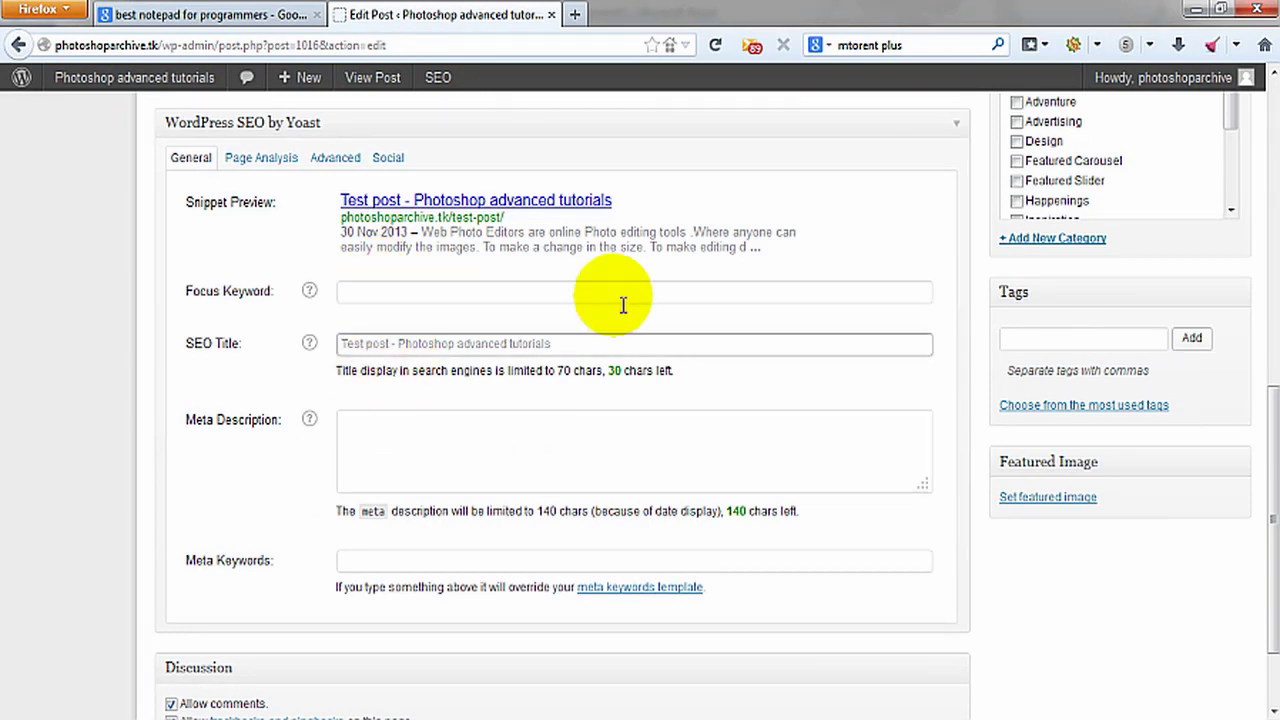
scroll(622, 304, up, 8)
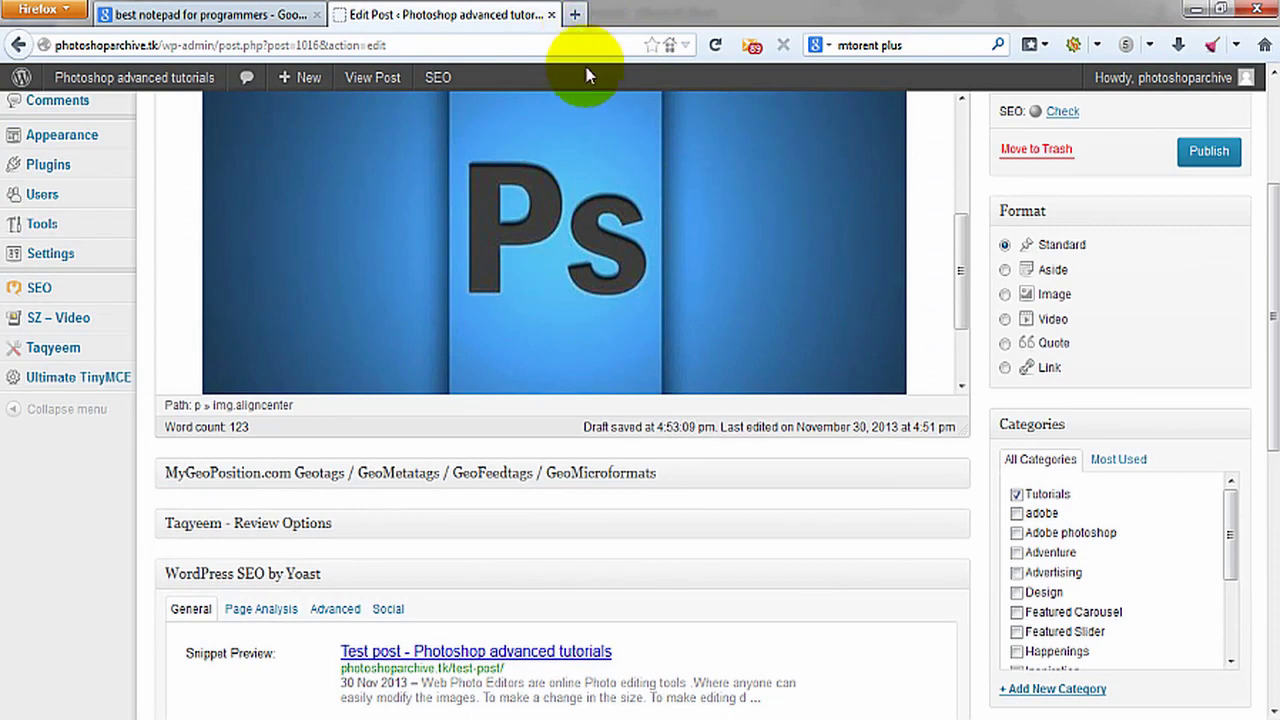
scroll(586, 67, up, 4)
Step: Search Google for "photoshop" in a new browser tab
click(577, 15)
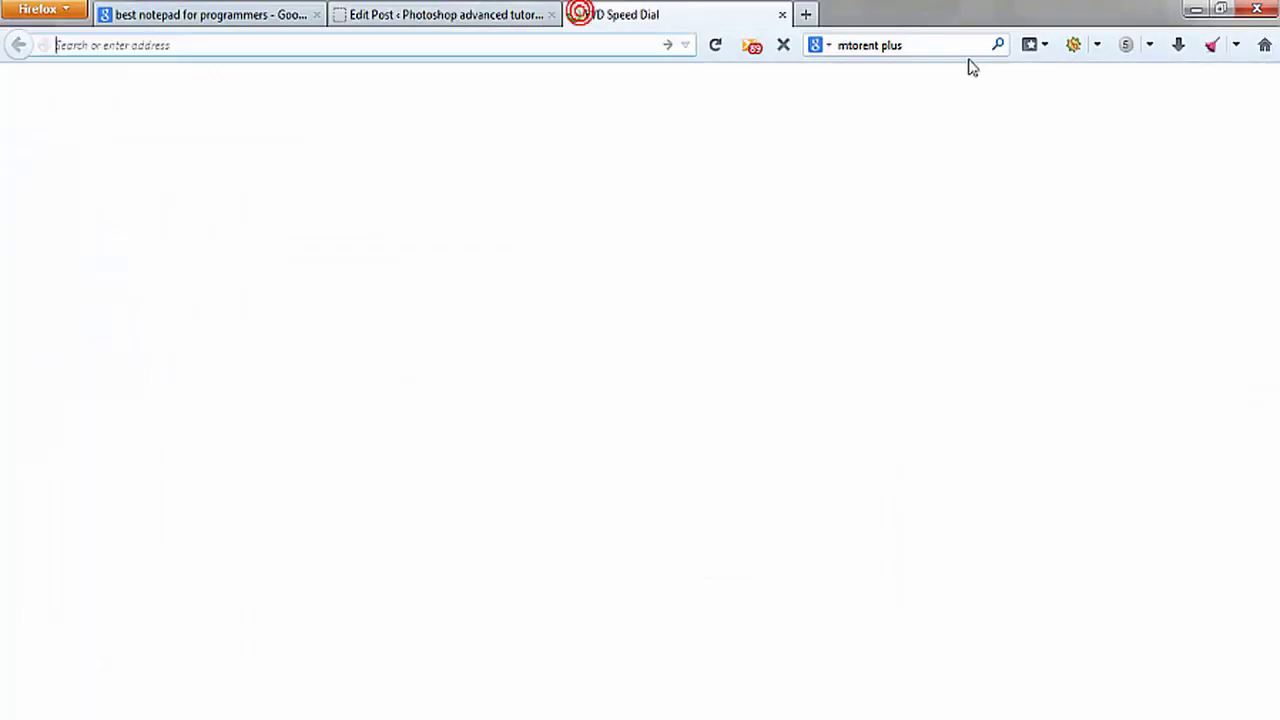
click(918, 47)
text(p)
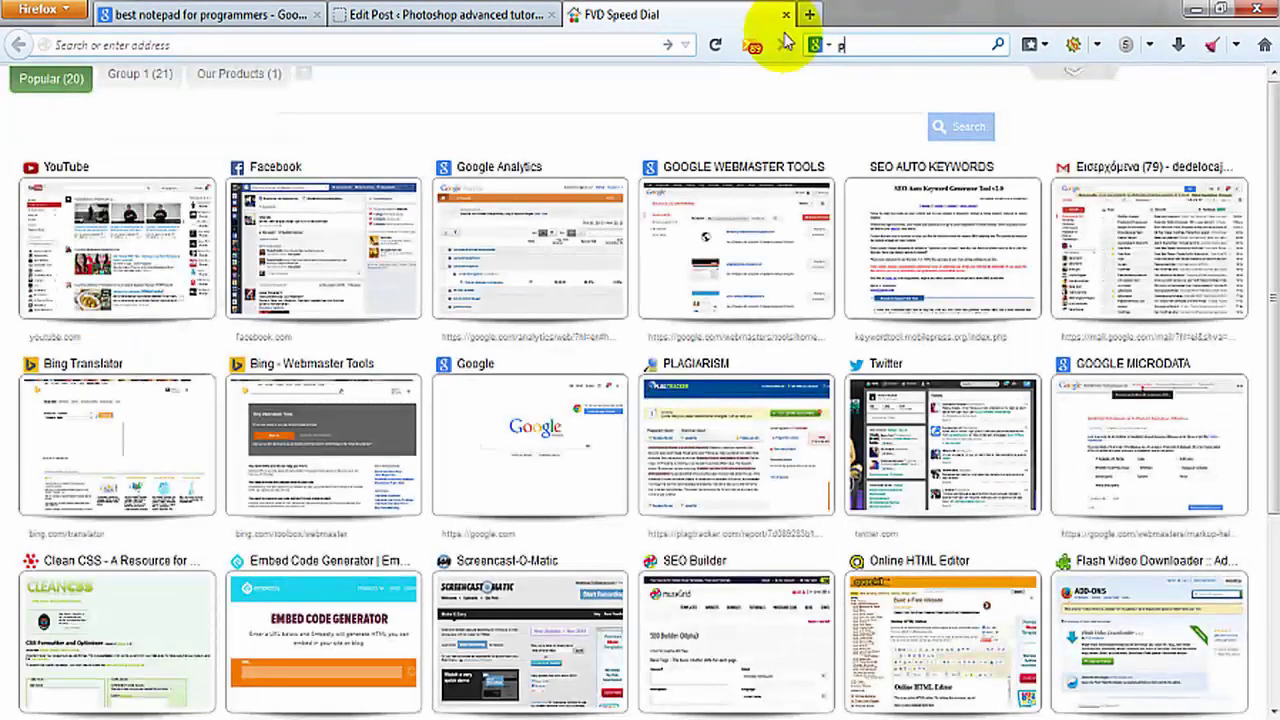
text(hotoshop)
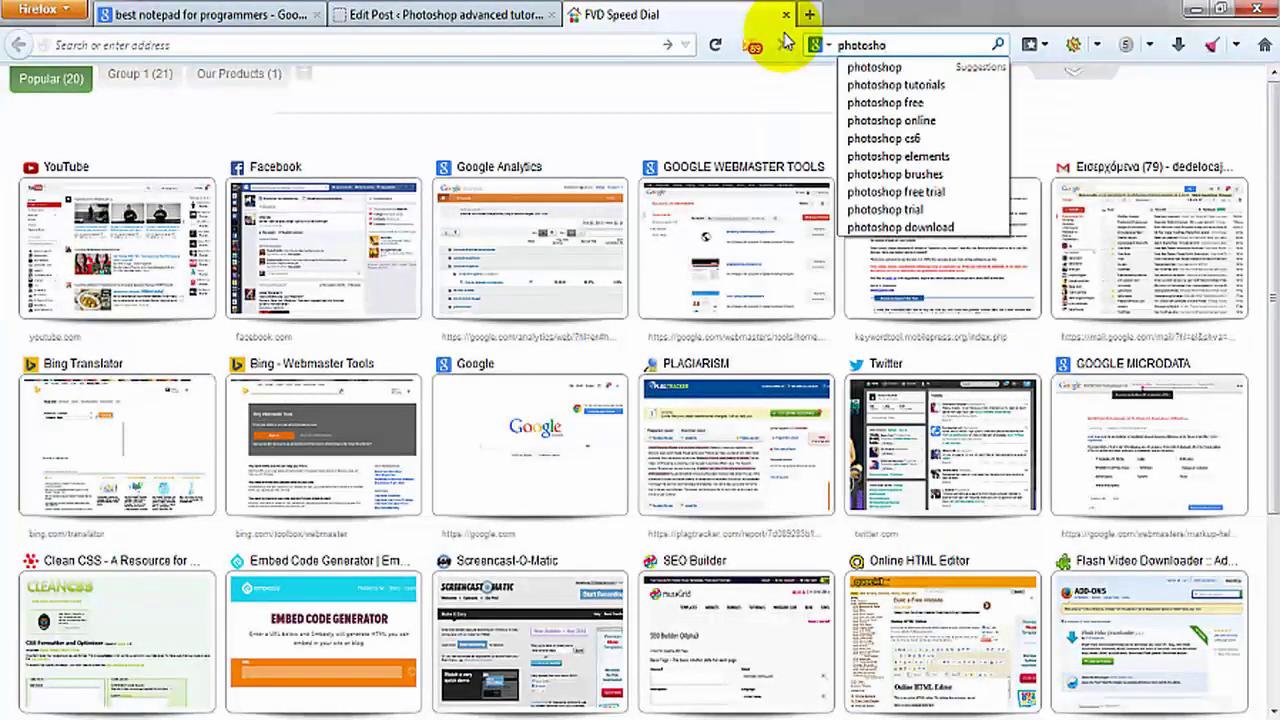
key(Return)
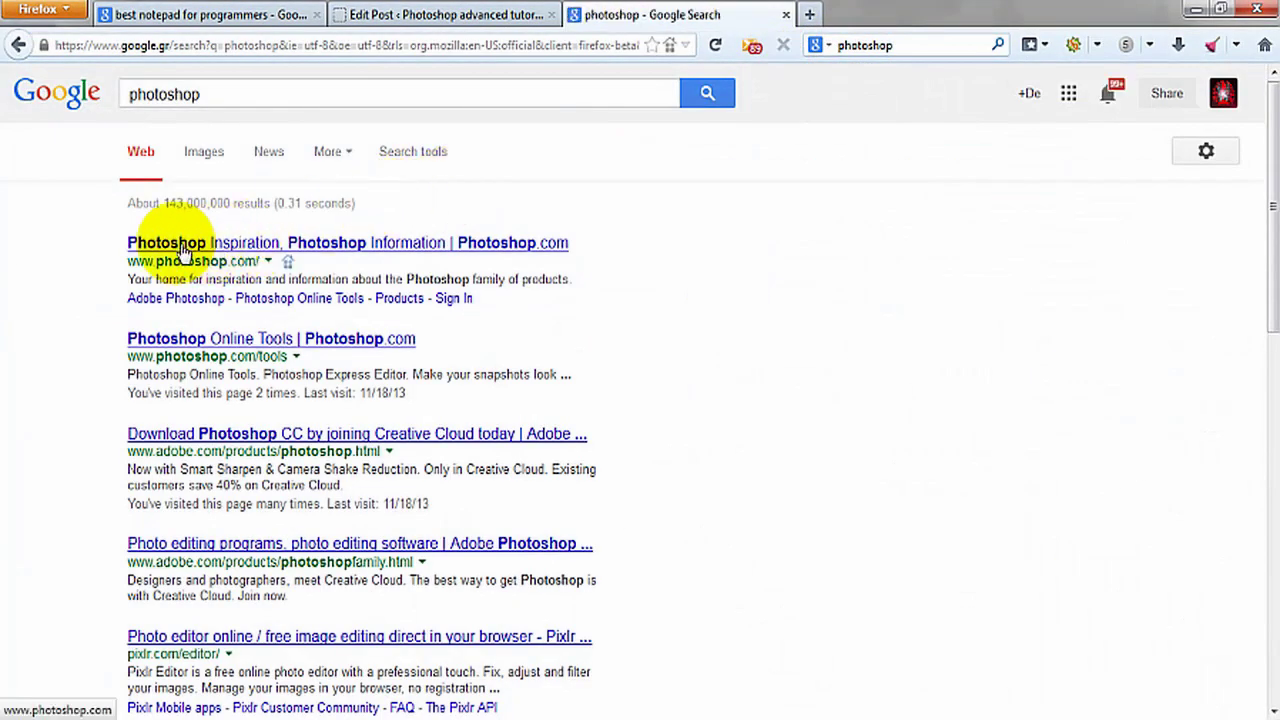
Step: Examine how page titles and meta descriptions are shown in the Google results, starting with the Photoshop.com entry
drag(110, 237, 543, 245)
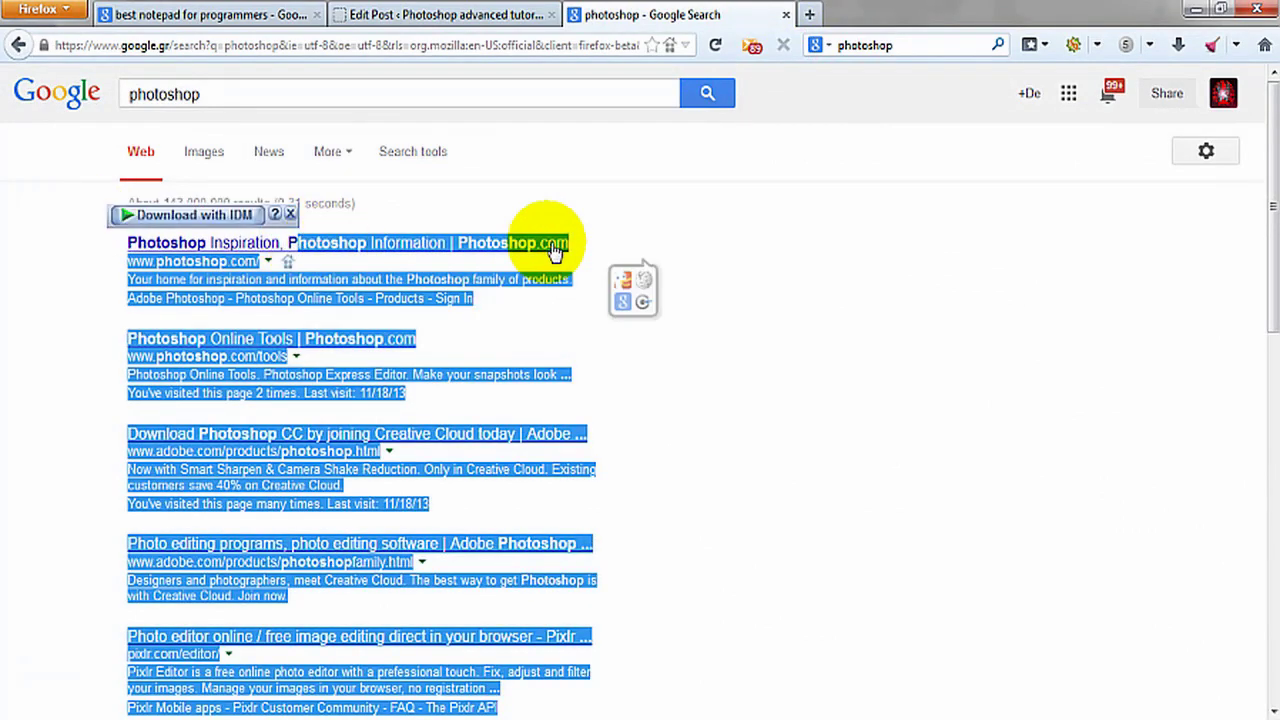
click(615, 258)
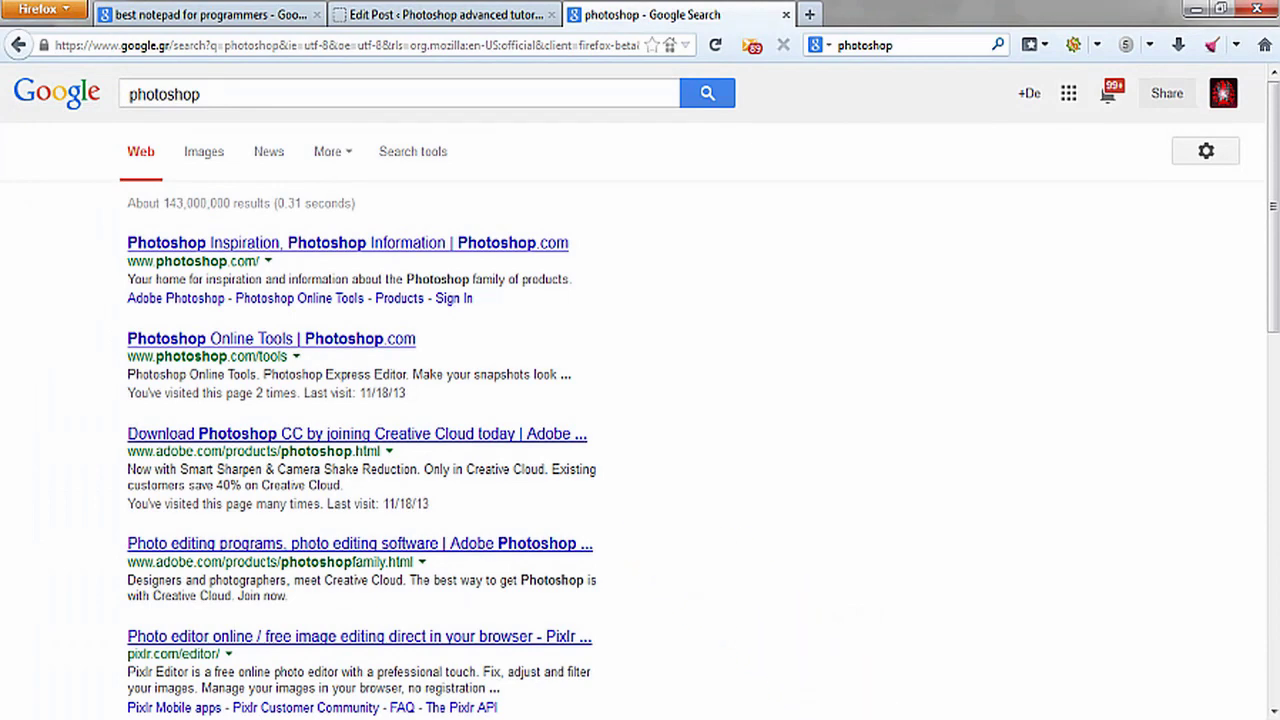
drag(127, 242, 127, 289)
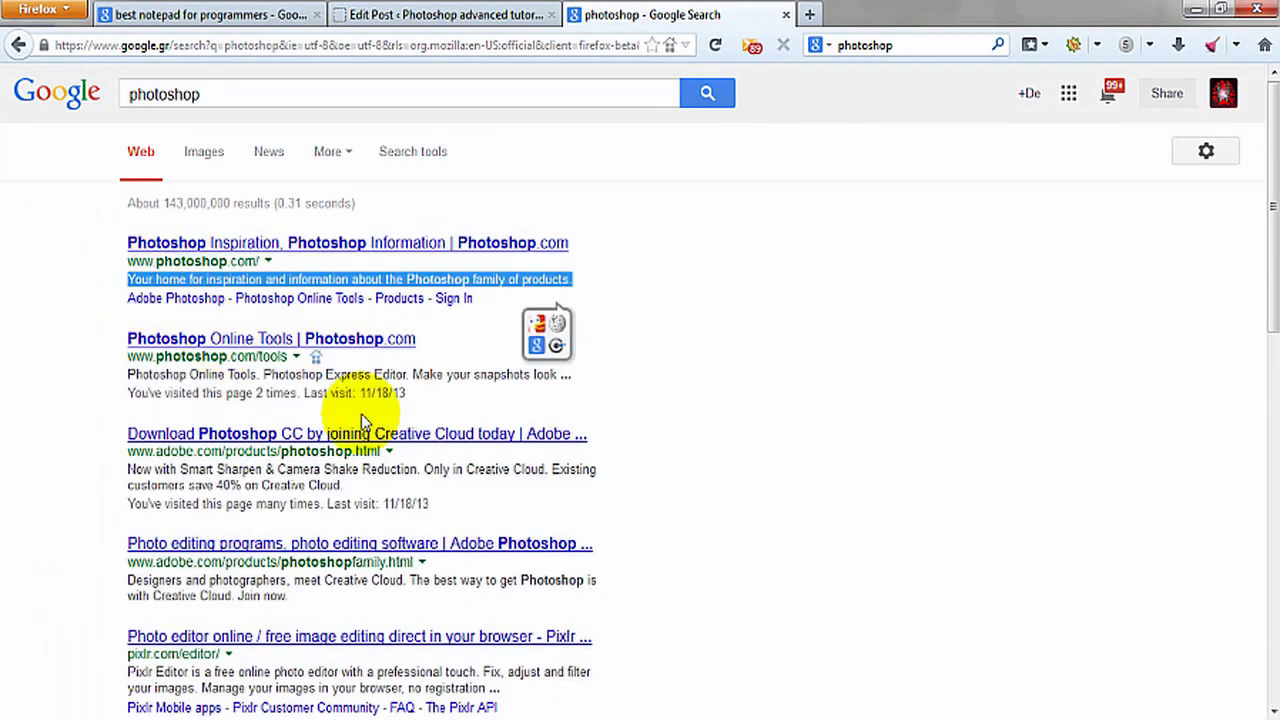
click(614, 405)
scroll(614, 405, down, 2)
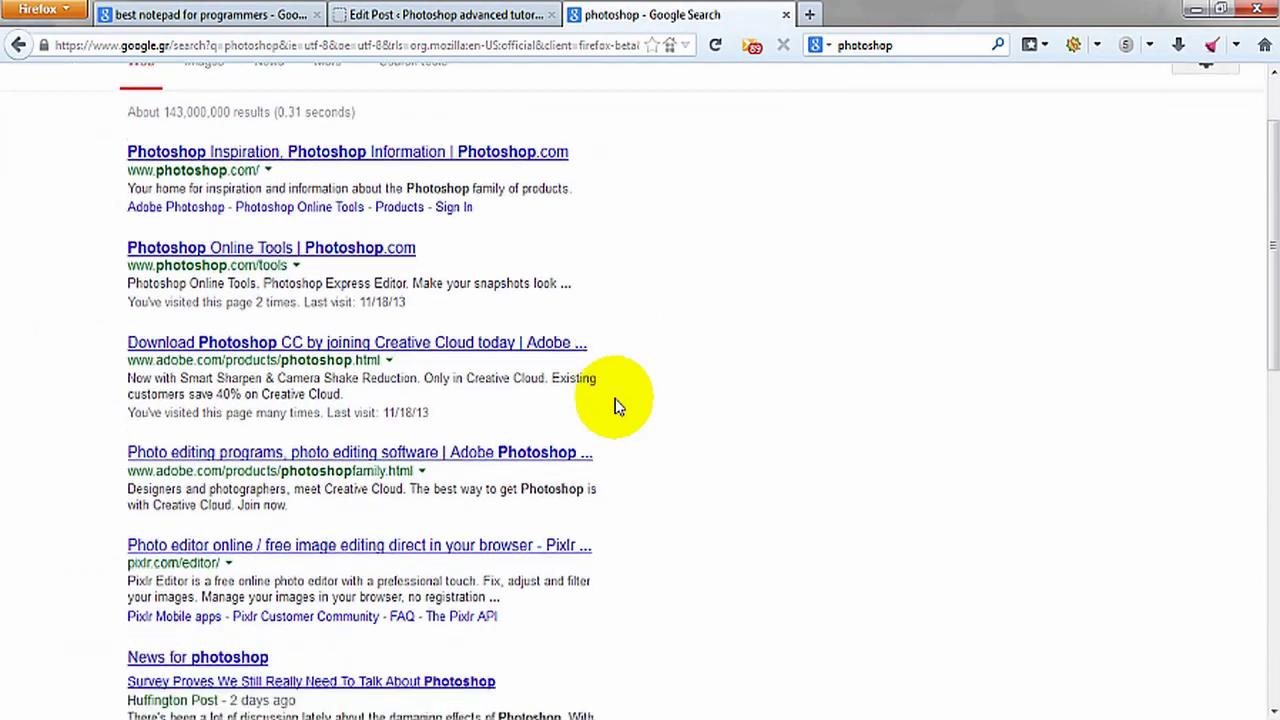
scroll(320, 308, down, 5)
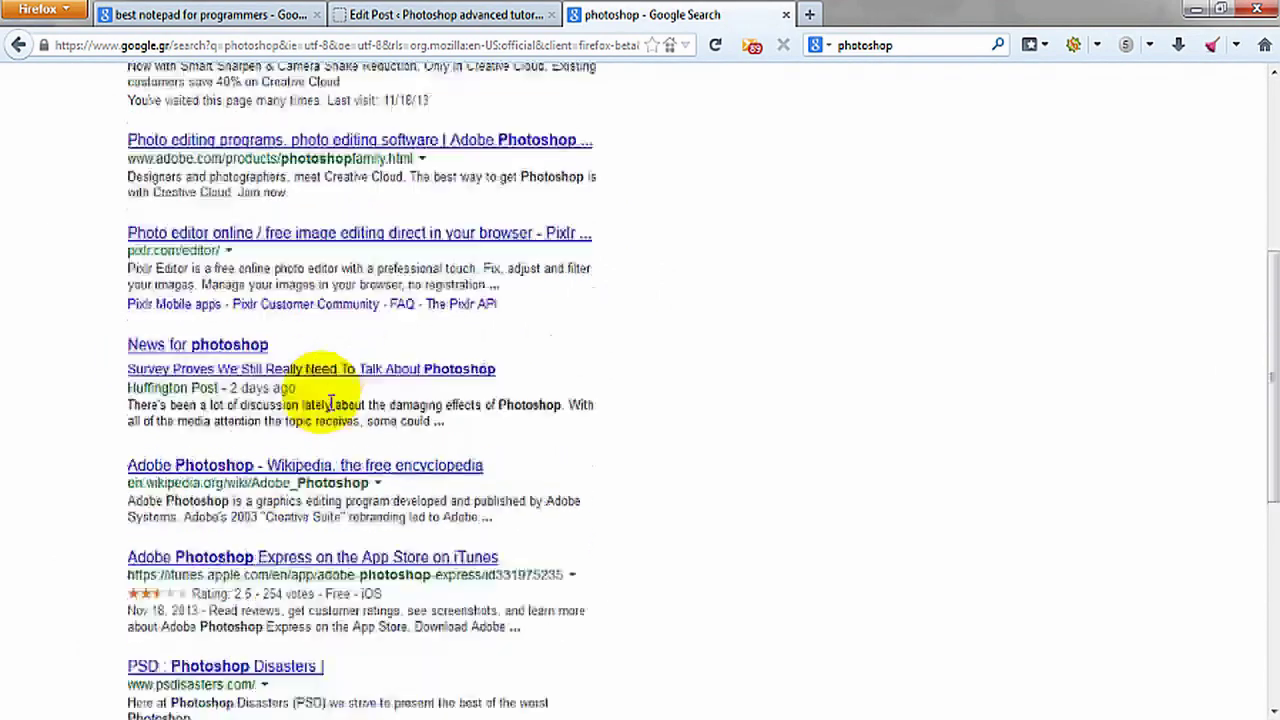
scroll(417, 531, up, 4)
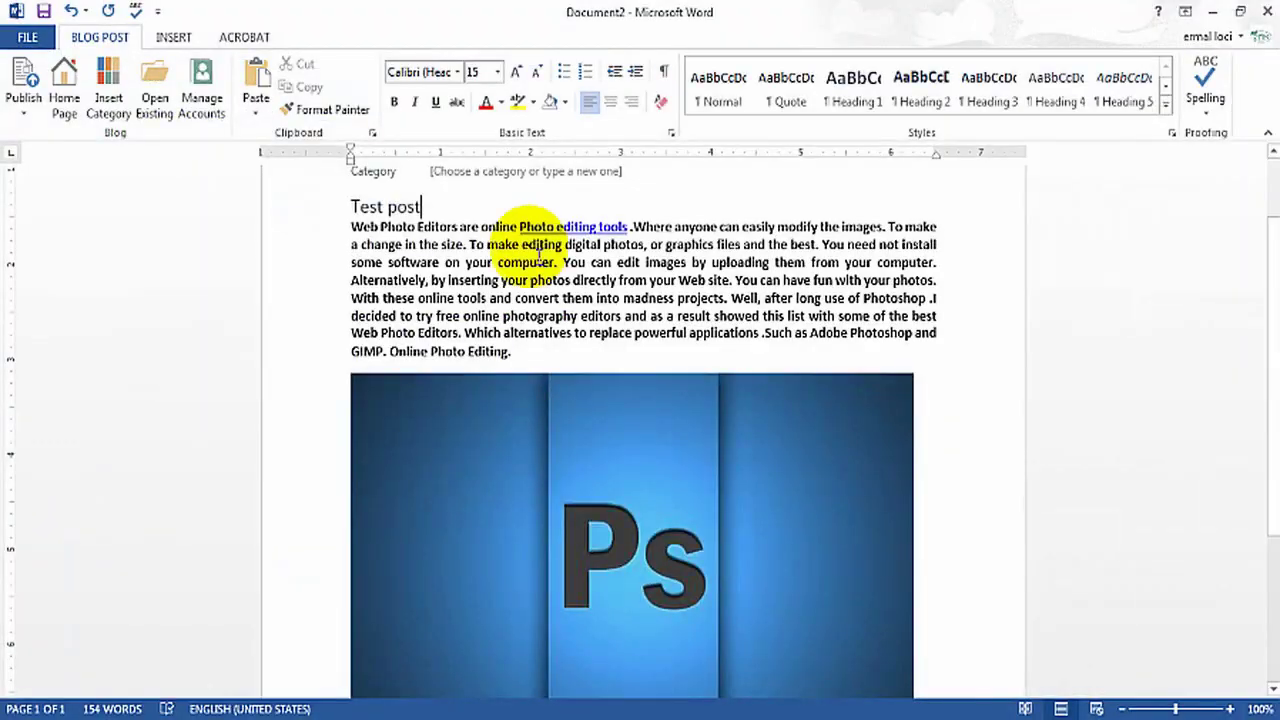
scroll(491, 234, up, 2)
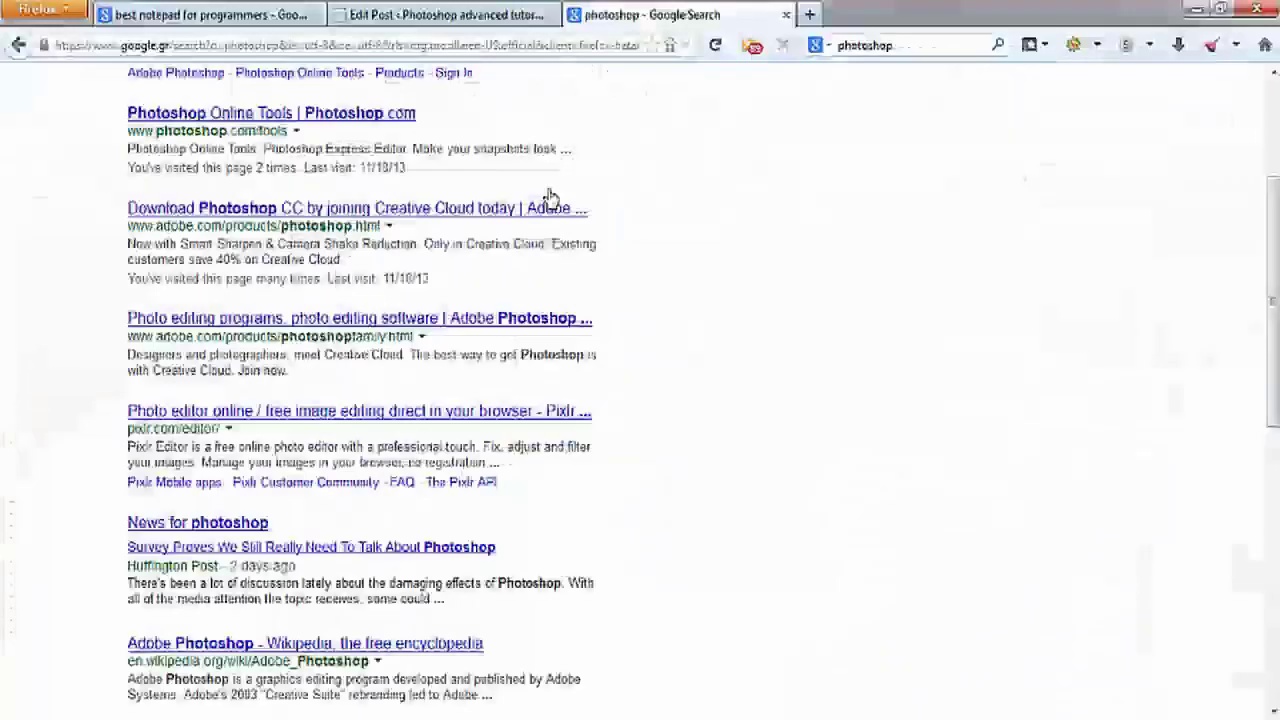
Step: Return to the WordPress draft and compare the post title with the SEO title and meta description fields
click(362, 15)
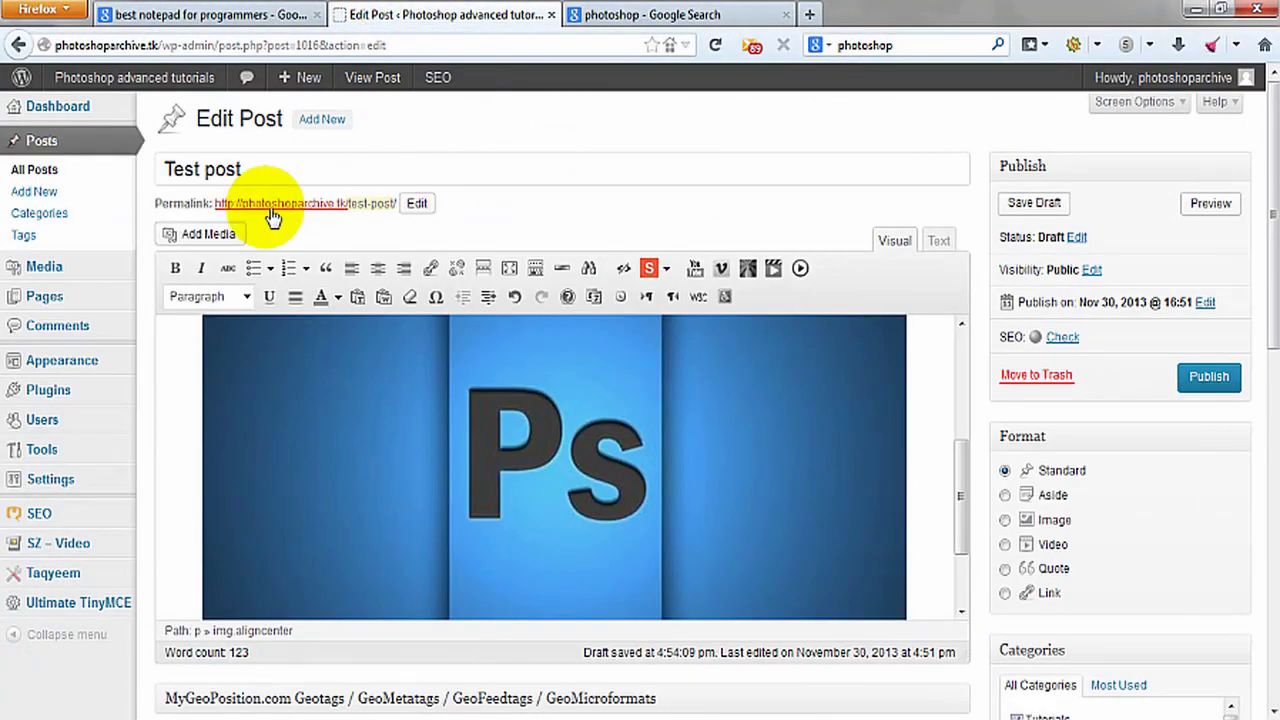
drag(249, 169, 97, 171)
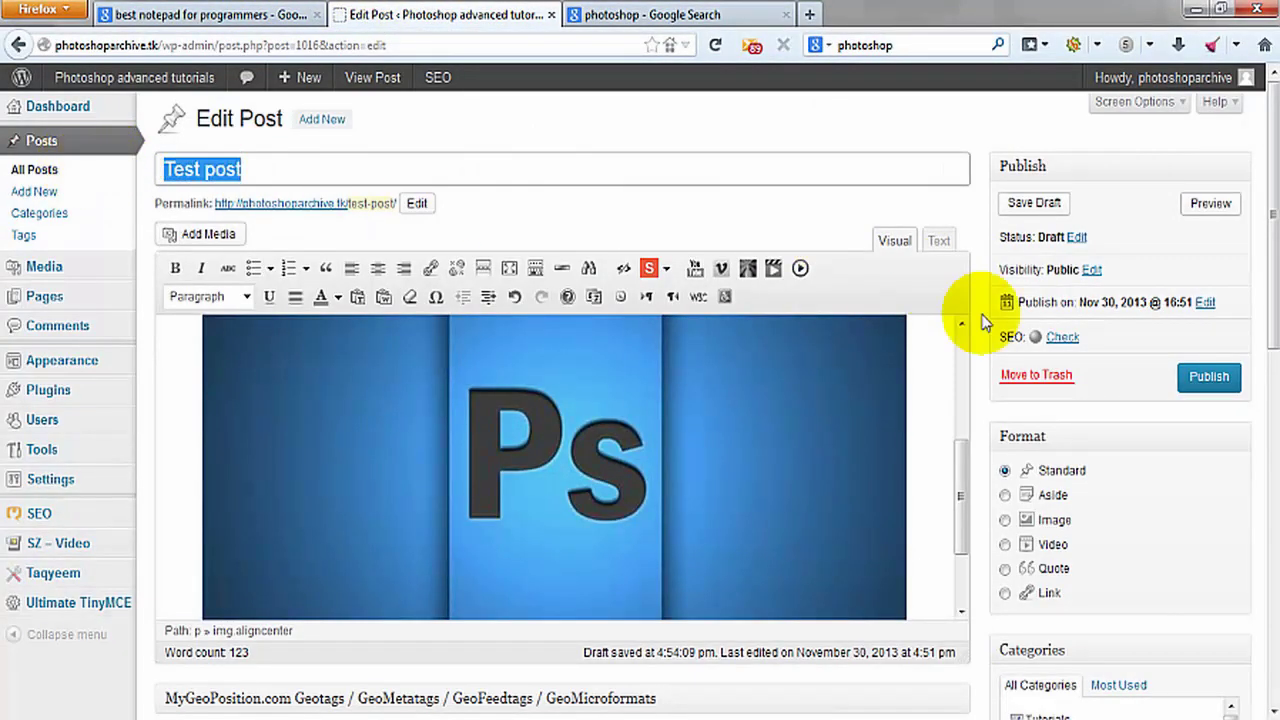
scroll(971, 320, down, 10)
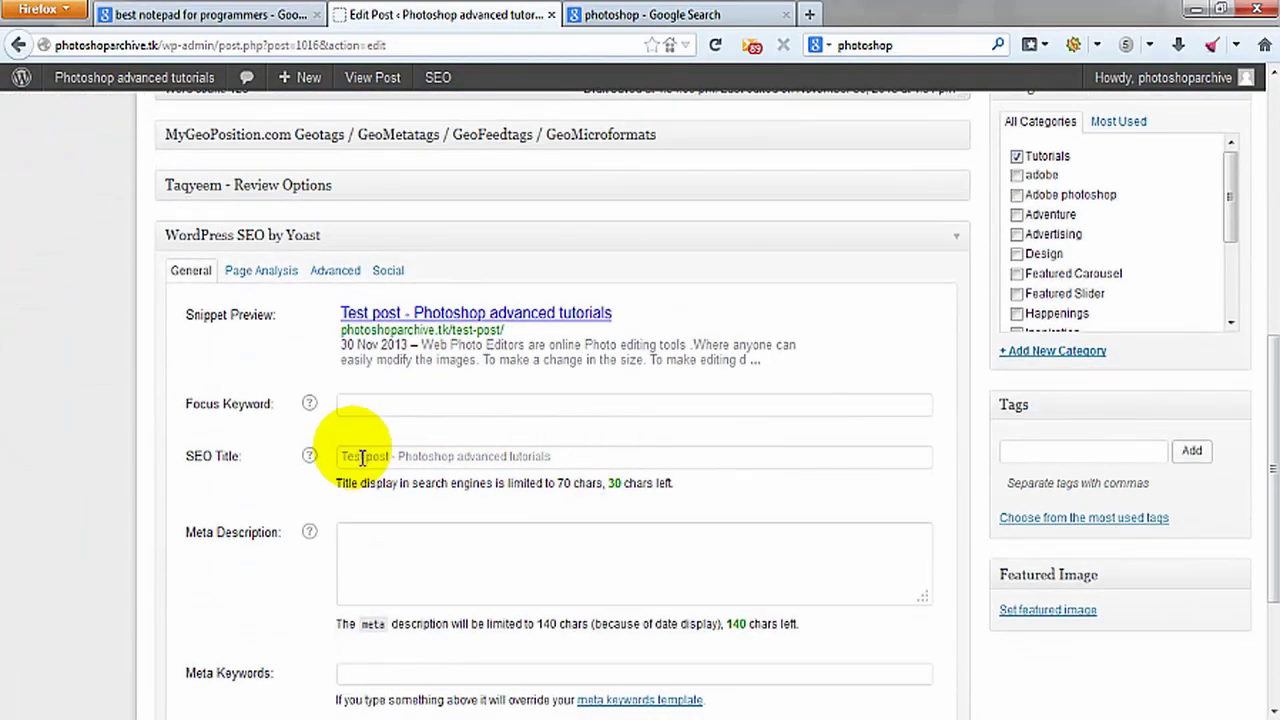
click(560, 458)
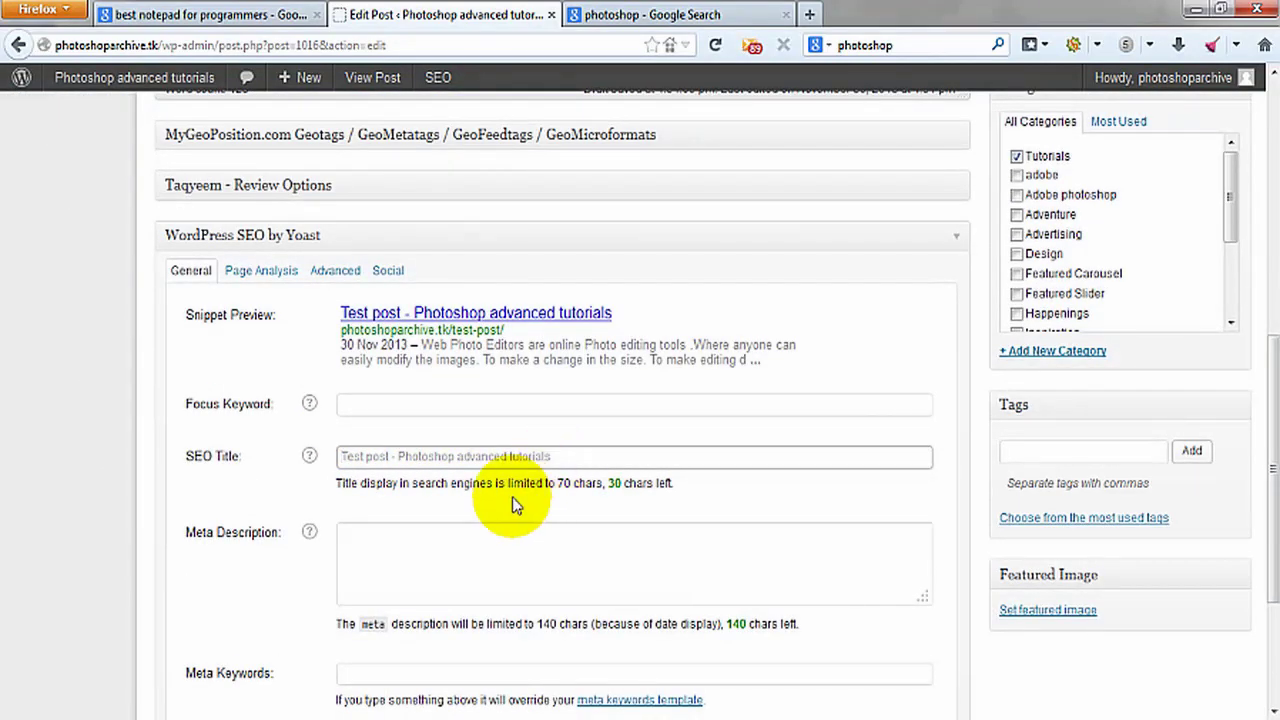
click(378, 550)
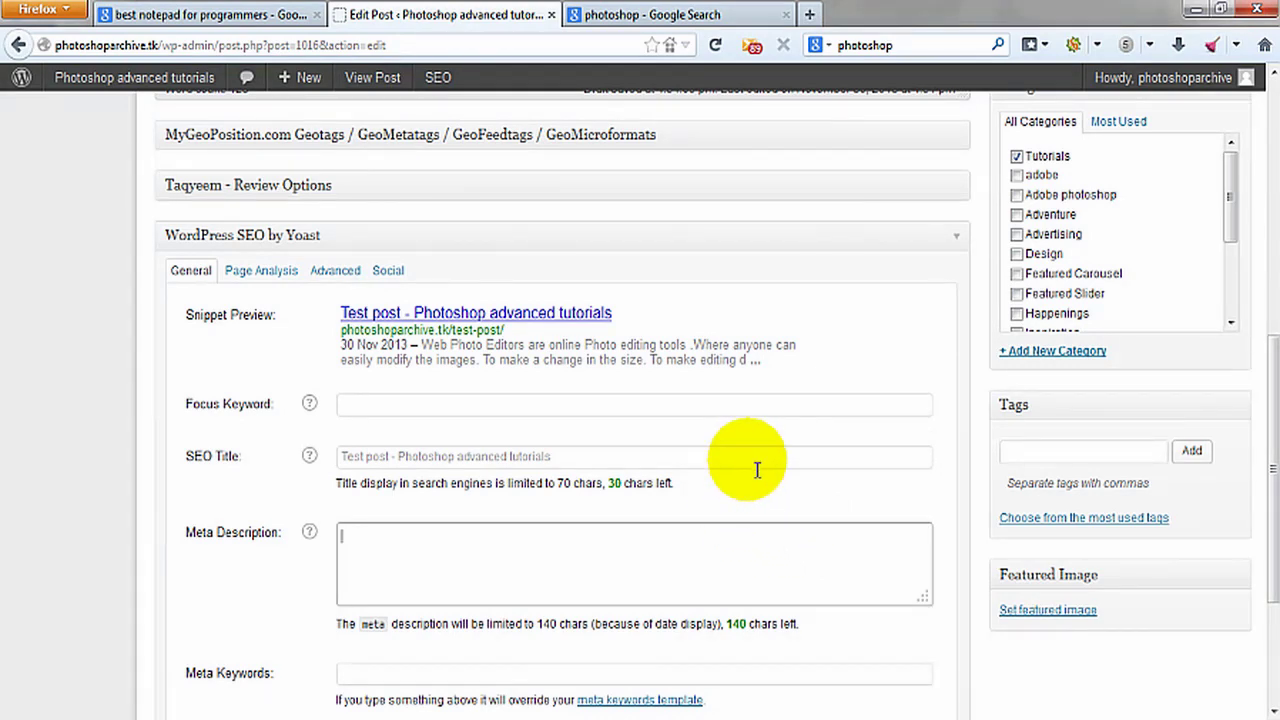
Step: View the media library images available for the post's featured image and close it without choosing one
scroll(752, 490, down, 4)
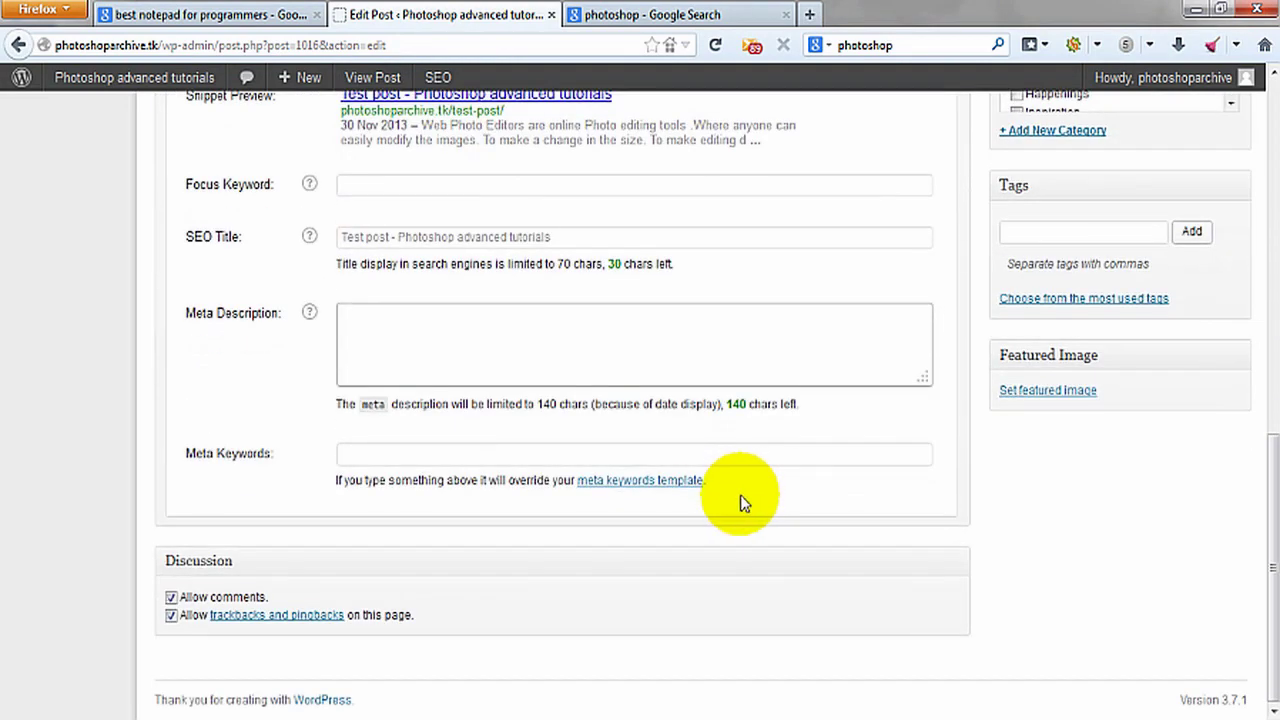
scroll(745, 500, up, 10)
scroll(741, 503, down, 8)
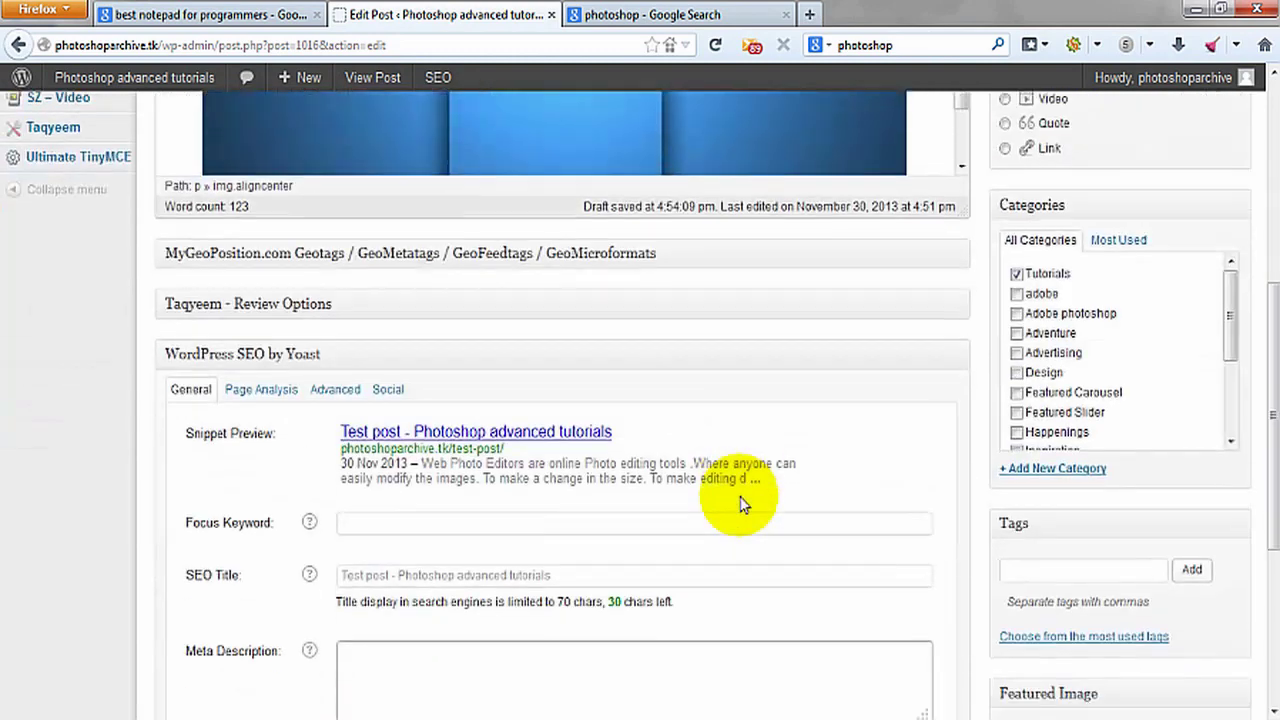
click(1047, 503)
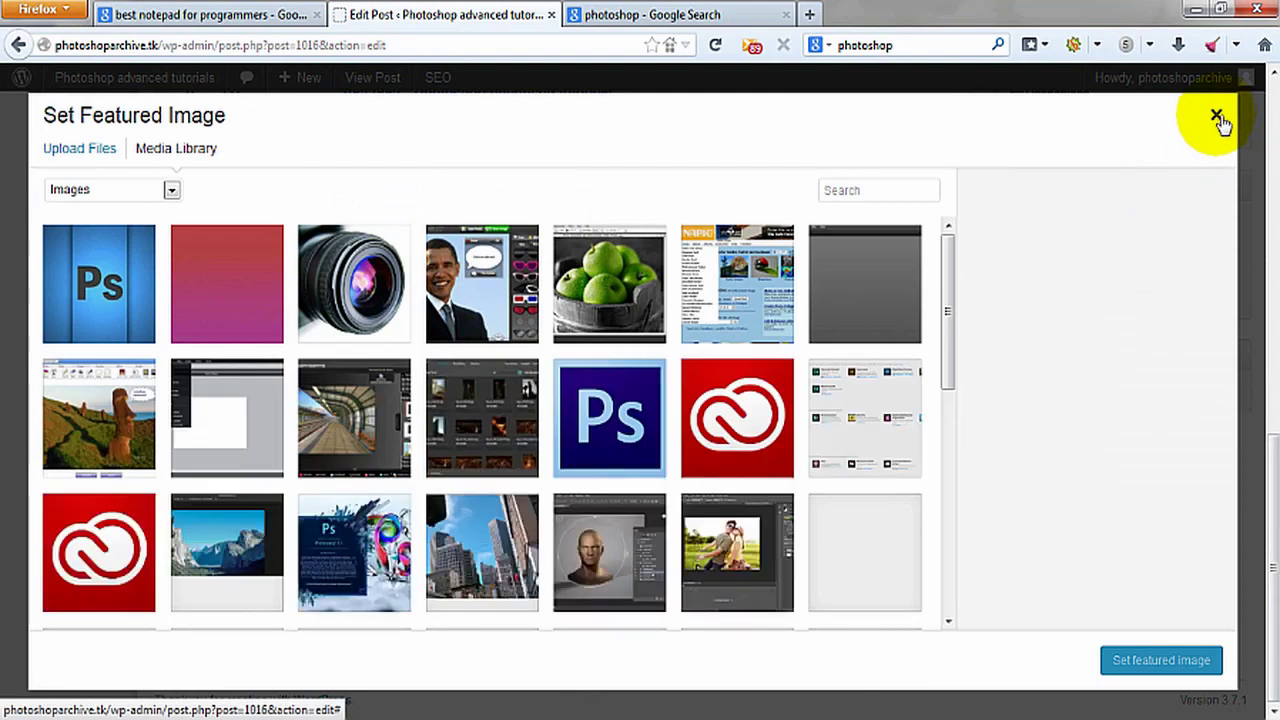
click(1218, 117)
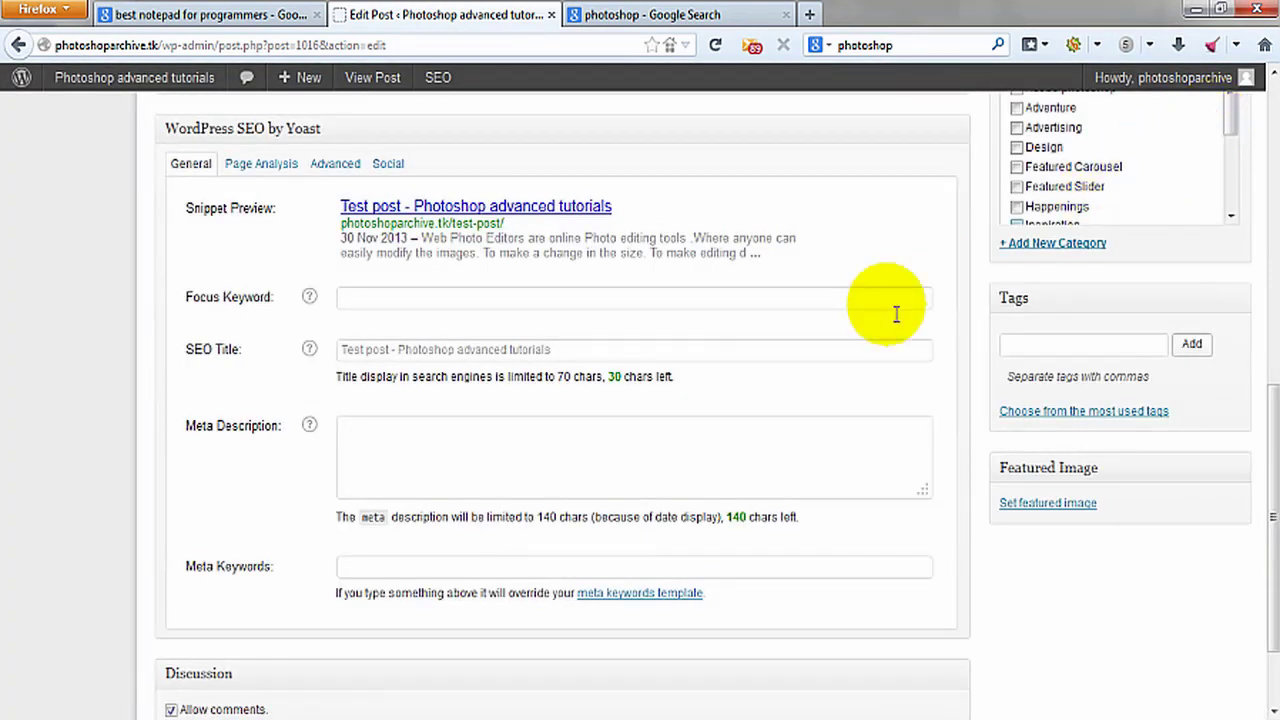
scroll(651, 394, up, 10)
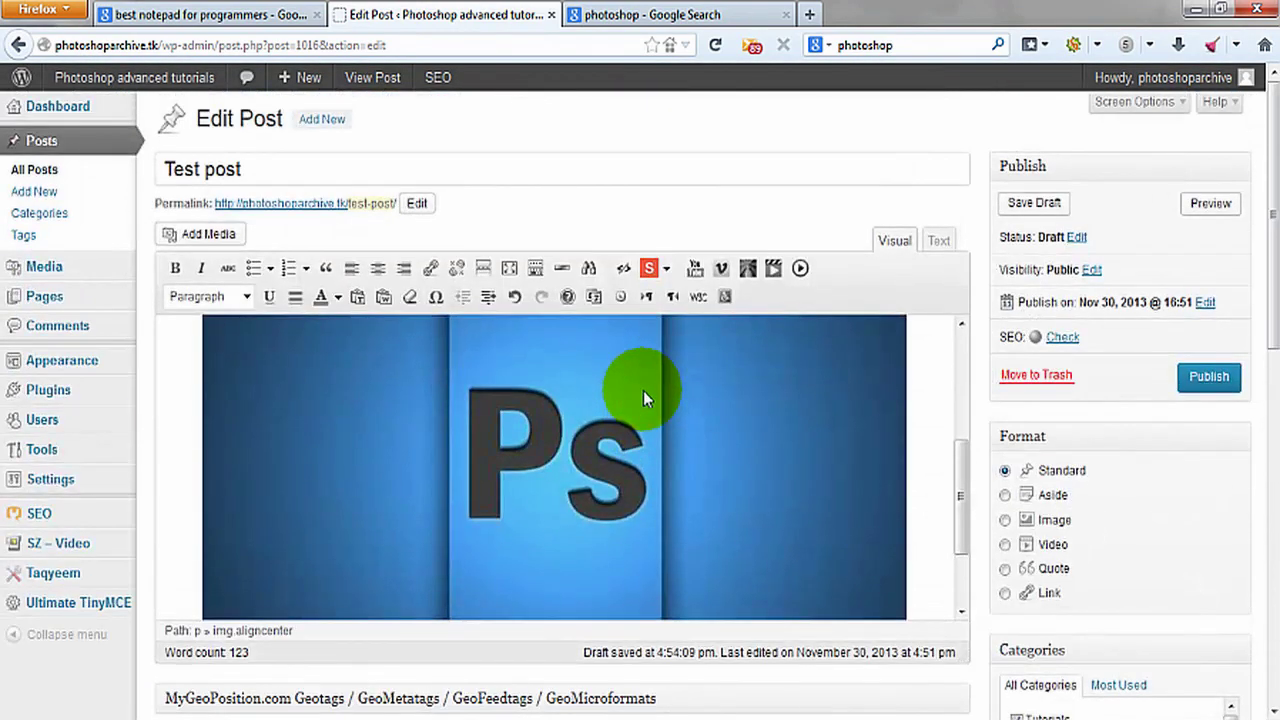